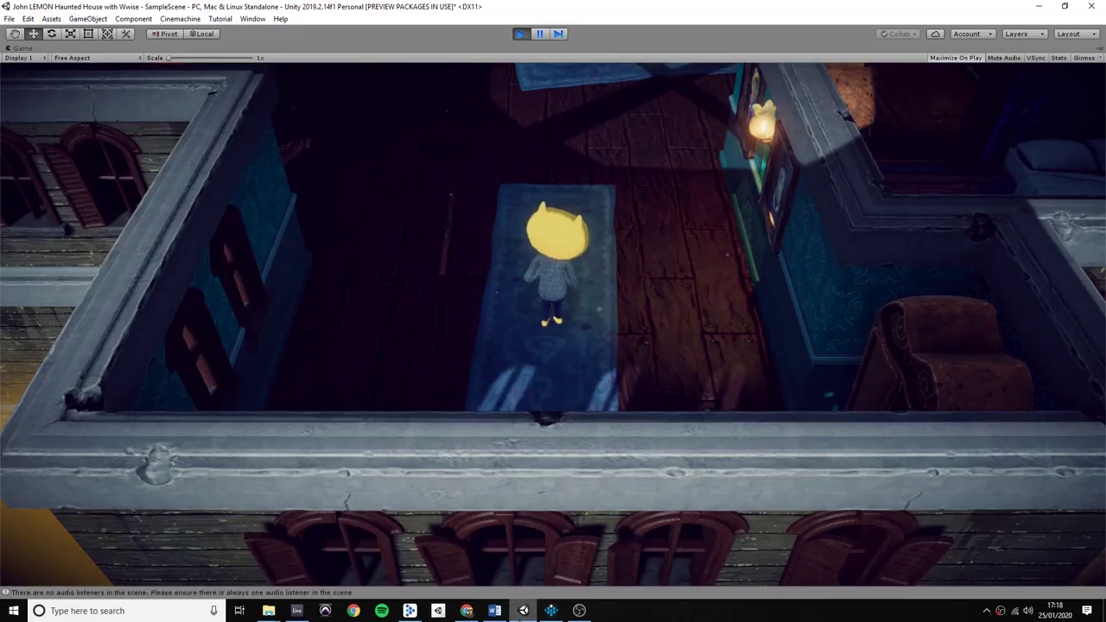
Walk JohnLemon up the hallway past the gargoyle into the ghost's bathroom.
key(w)
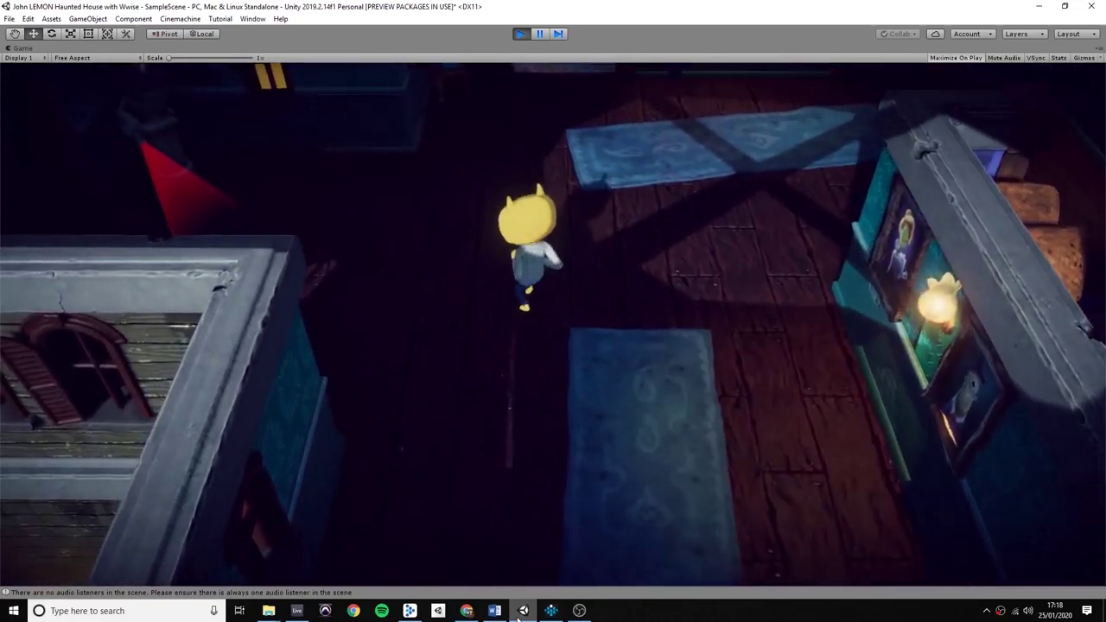
key(w)
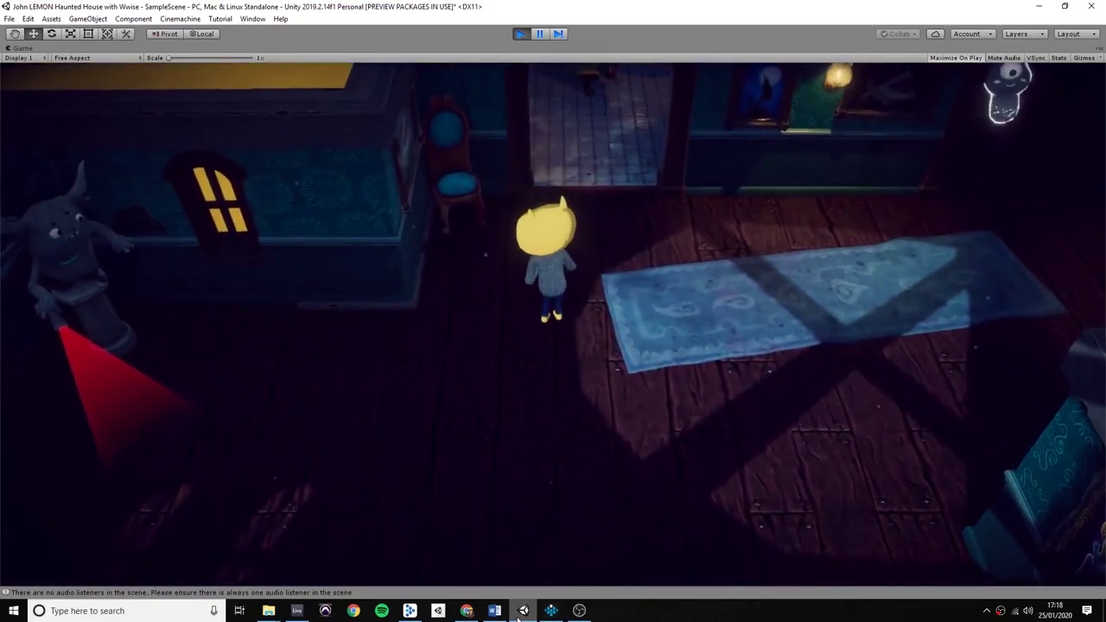
key(w)
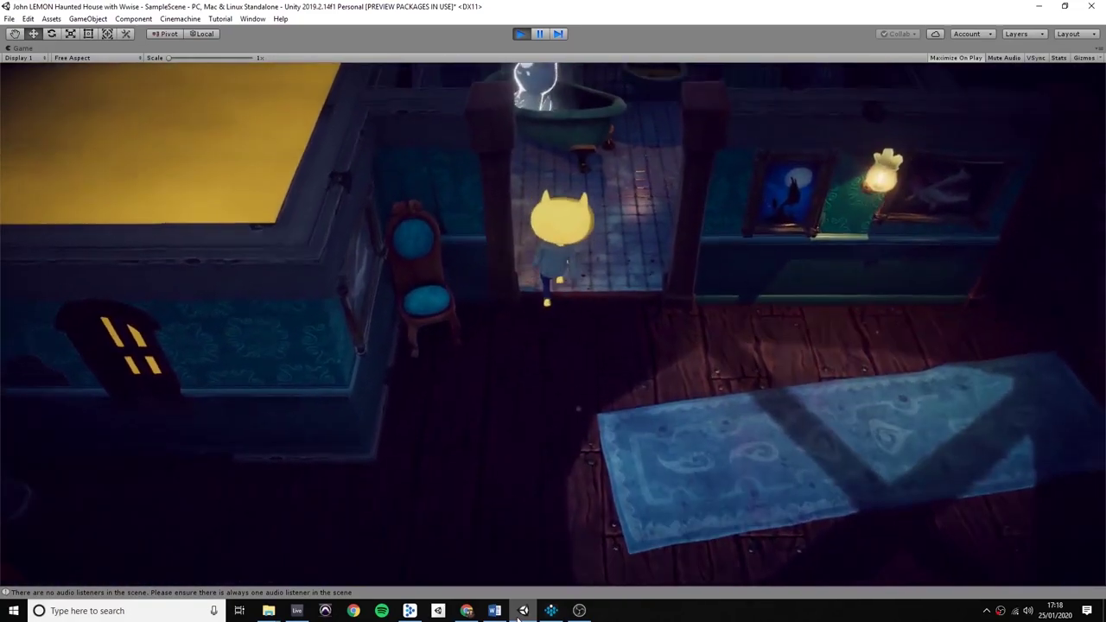
key(w)
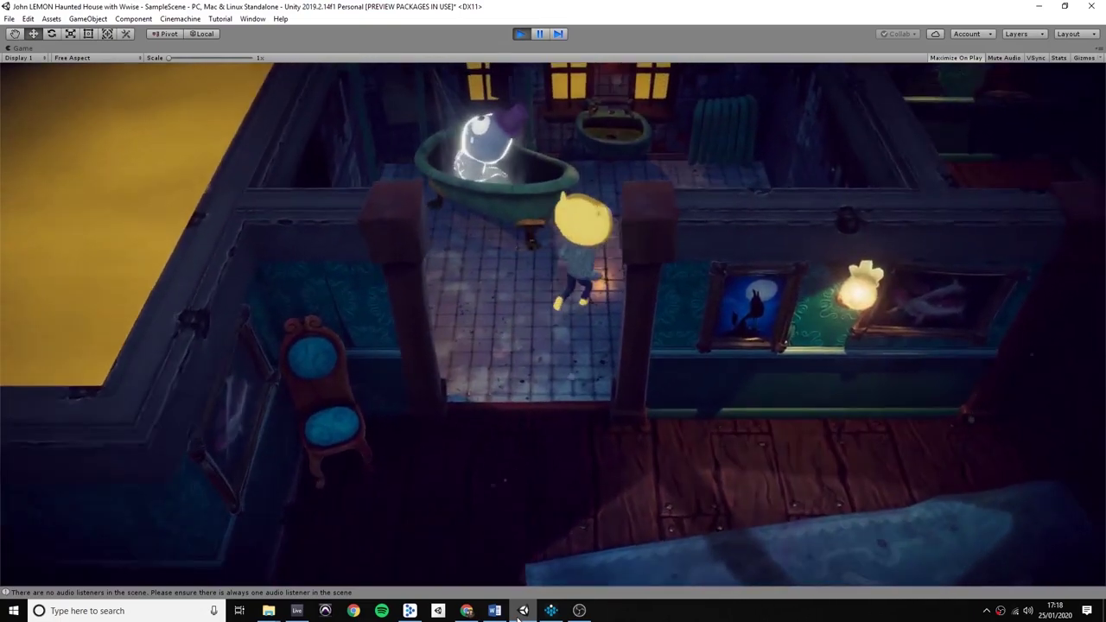
key(w)
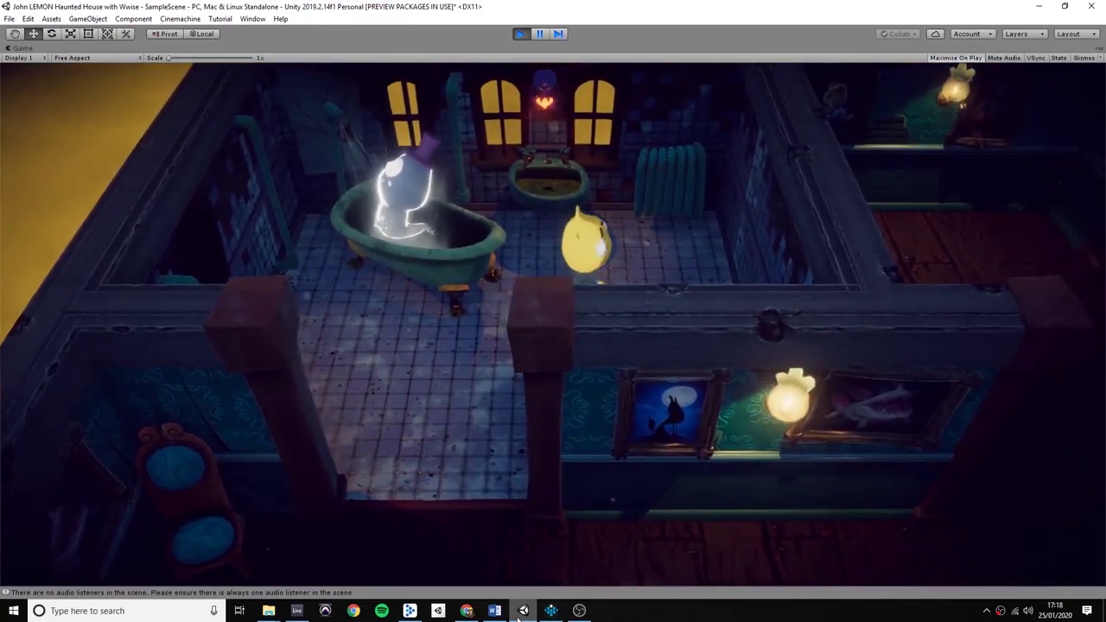
Turn back out of the bathroom and walk down the hallway past the gargoyle's light cone.
key(a)
key(s)
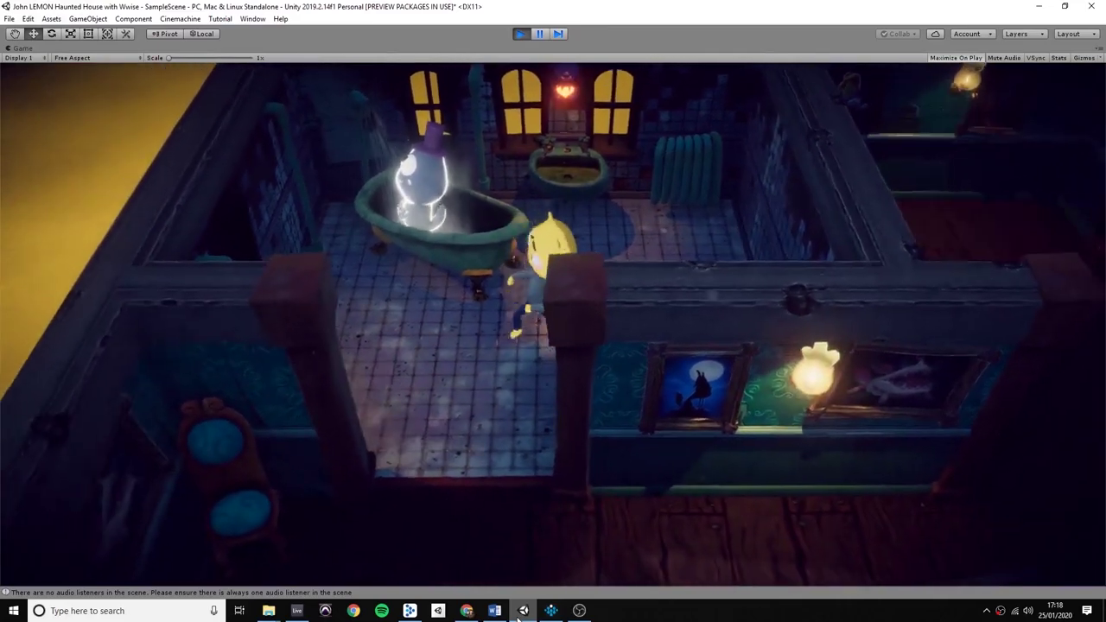
key(s)
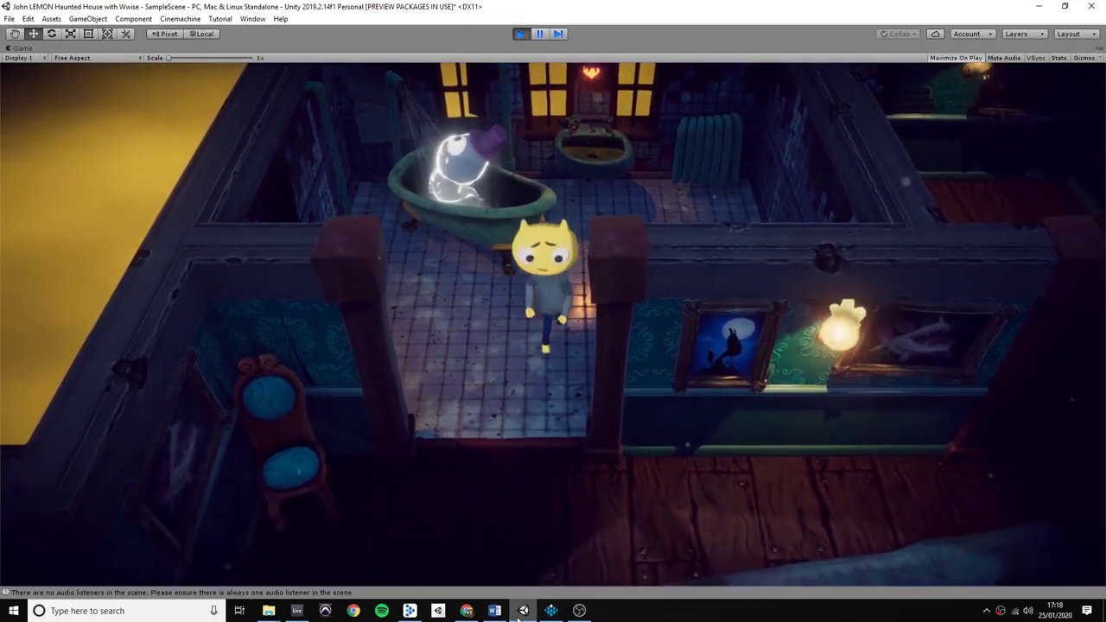
key(s)
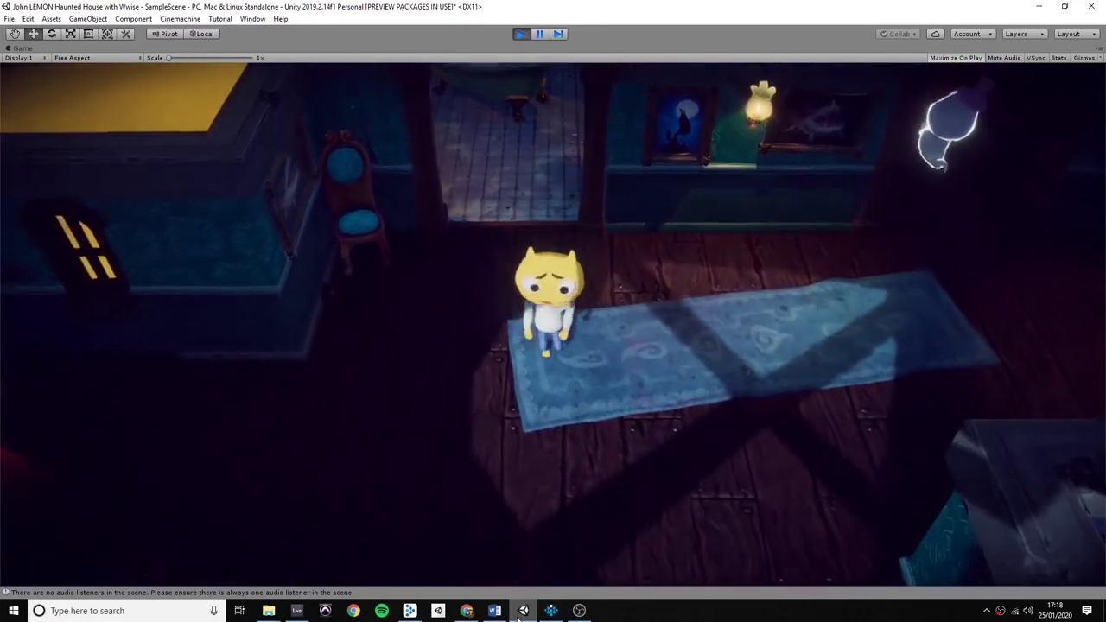
key(s)
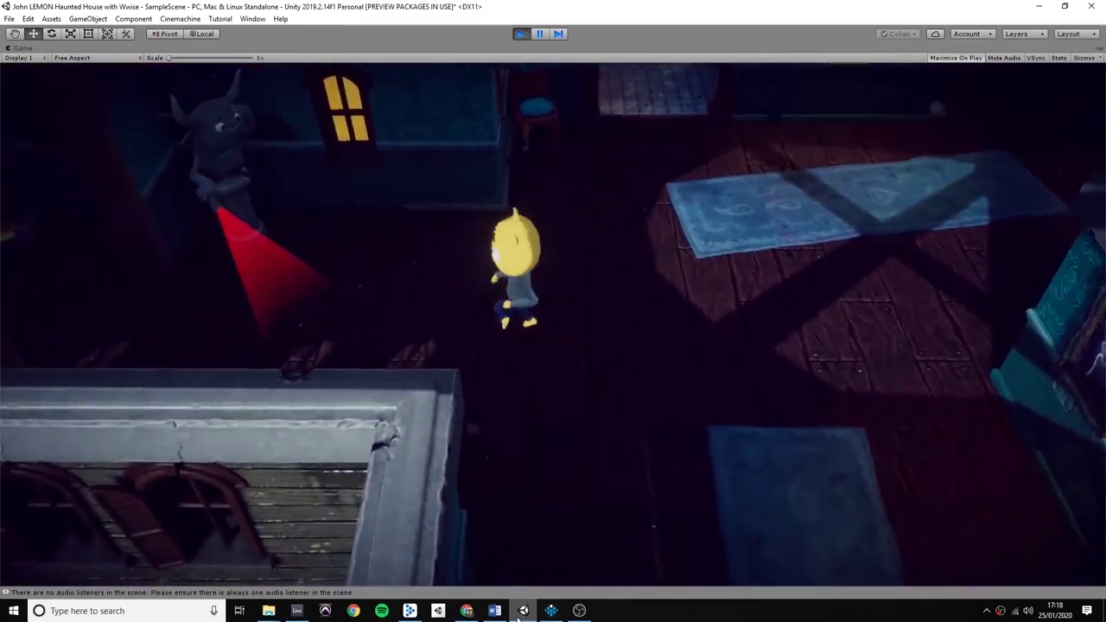
key(s)
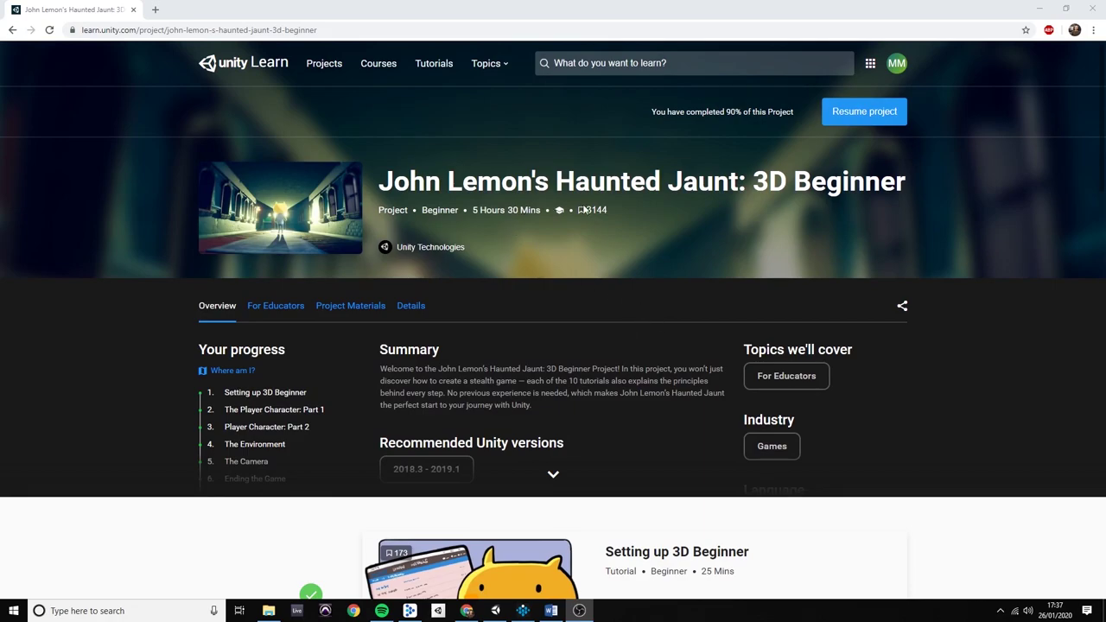
Scroll through the Haunted Jaunt tutorial cards to show the finished lessons.
scroll(734, 260, down, 3)
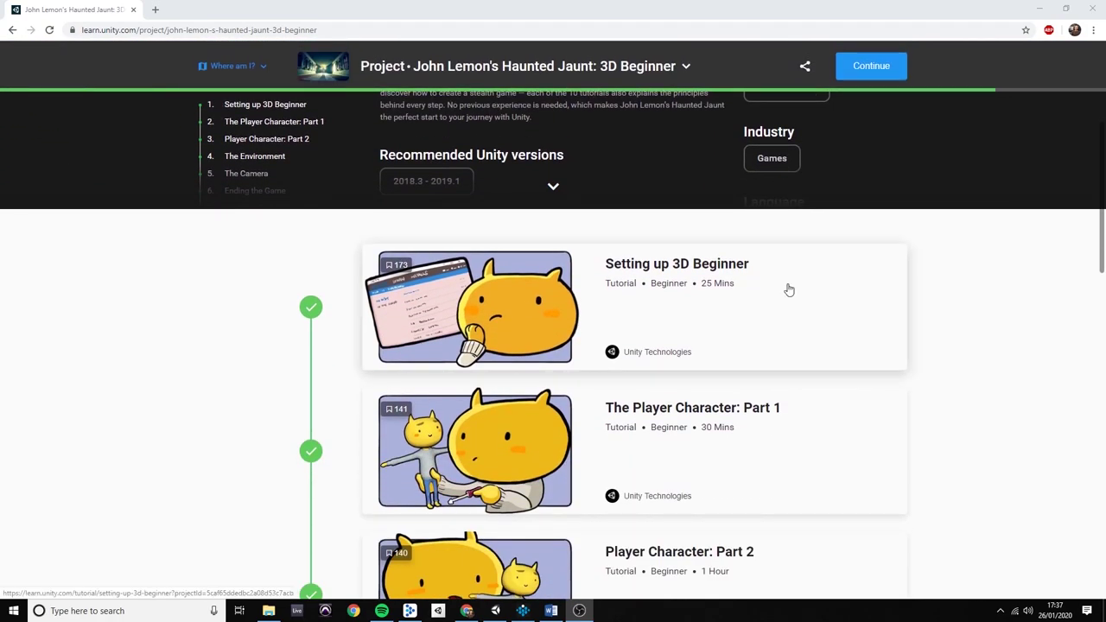
scroll(789, 290, down, 7)
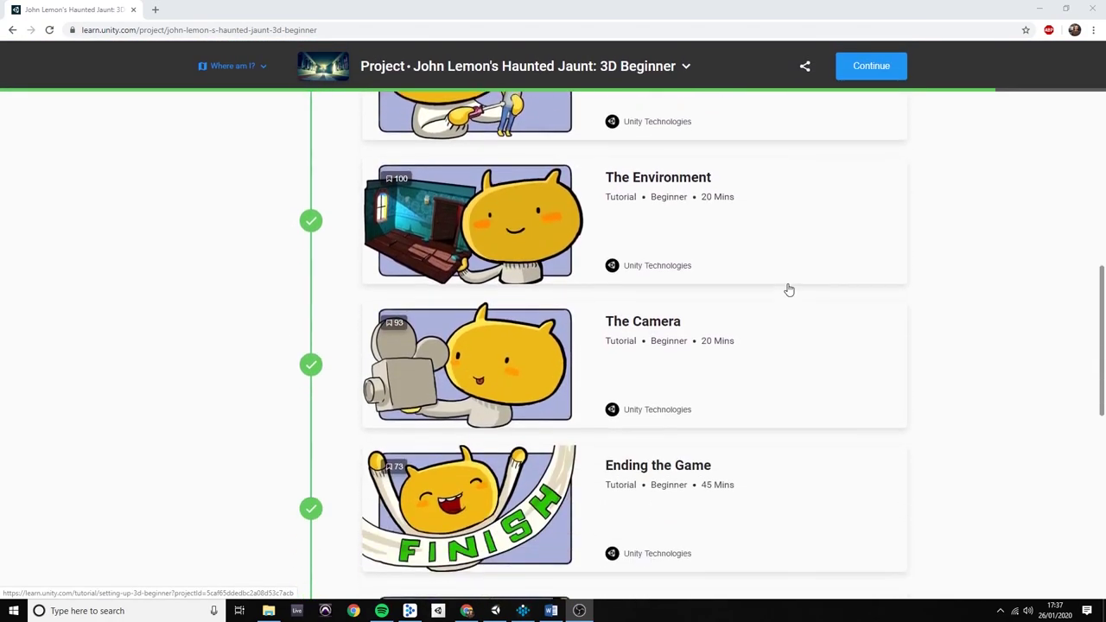
scroll(790, 290, down, 7)
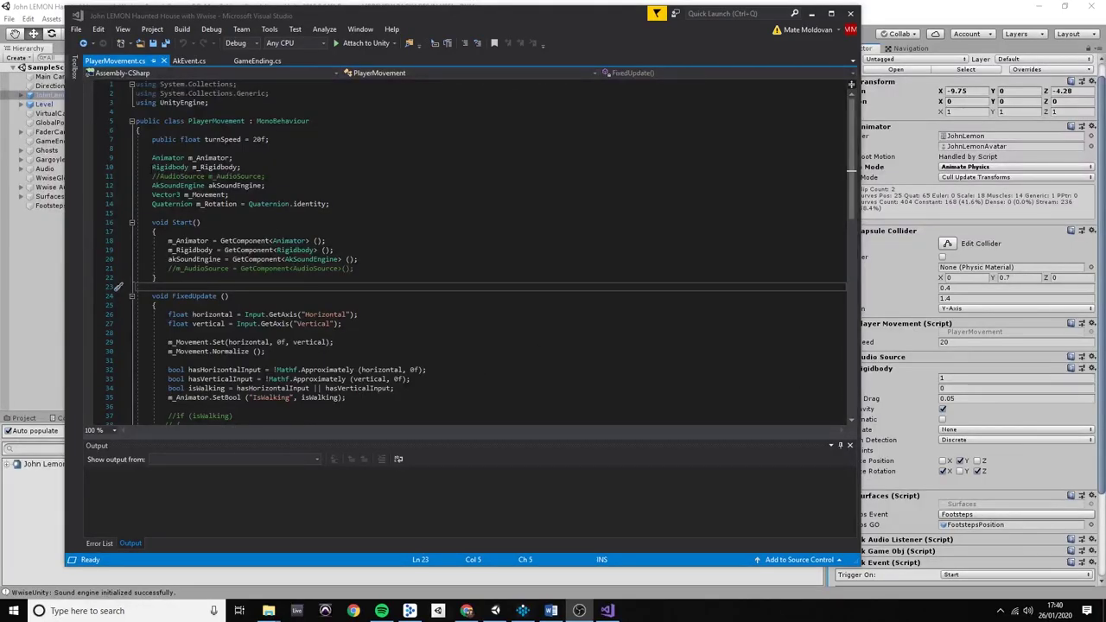
Highlight the commented-out AudioSource lines beside the AkSoundEngine field and its GetComponent call in Start.
drag(152, 176, 262, 176)
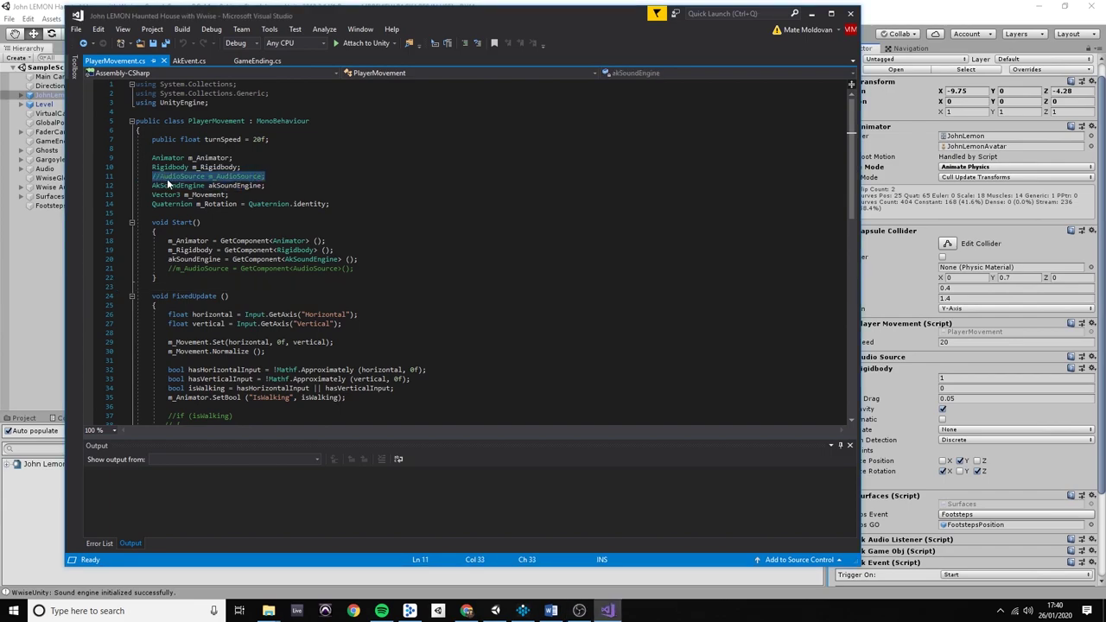
drag(152, 185, 264, 186)
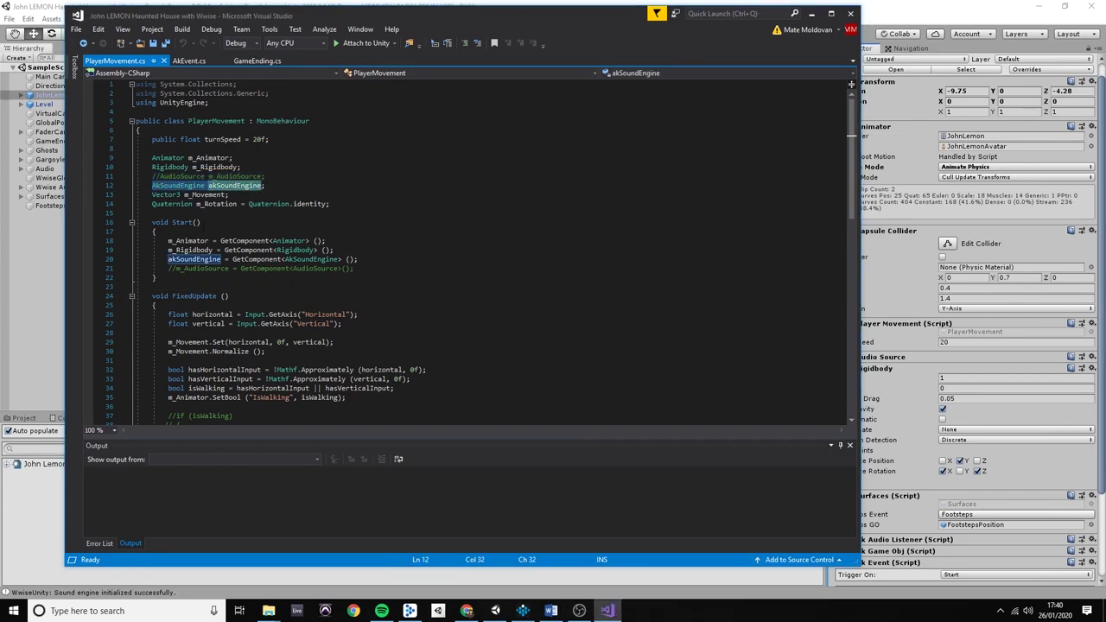
drag(167, 269, 356, 260)
drag(168, 259, 325, 259)
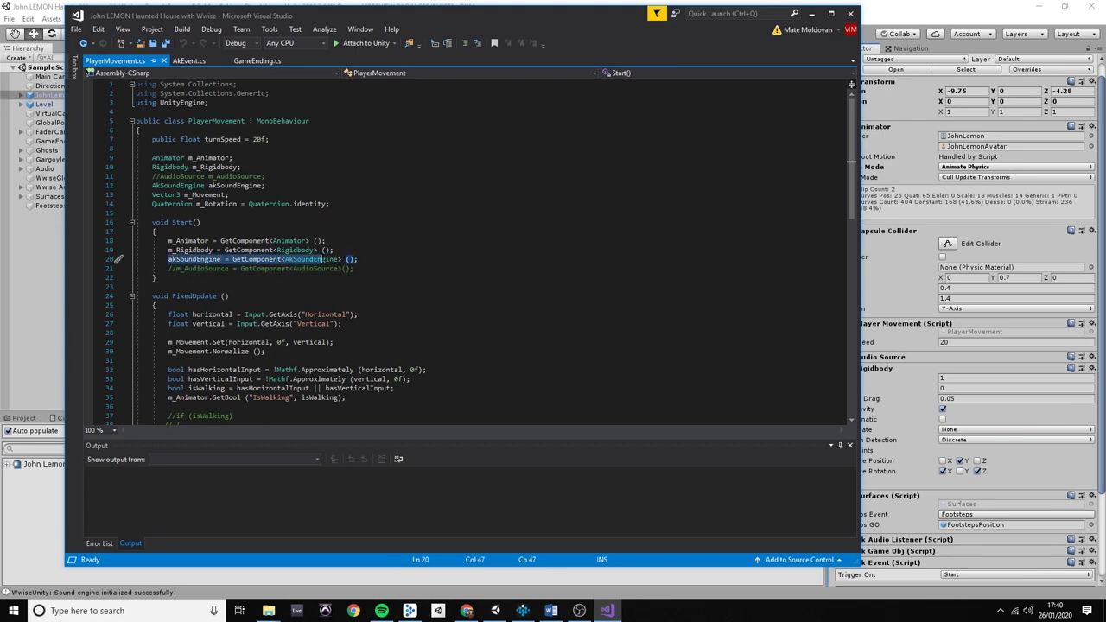
click(364, 268)
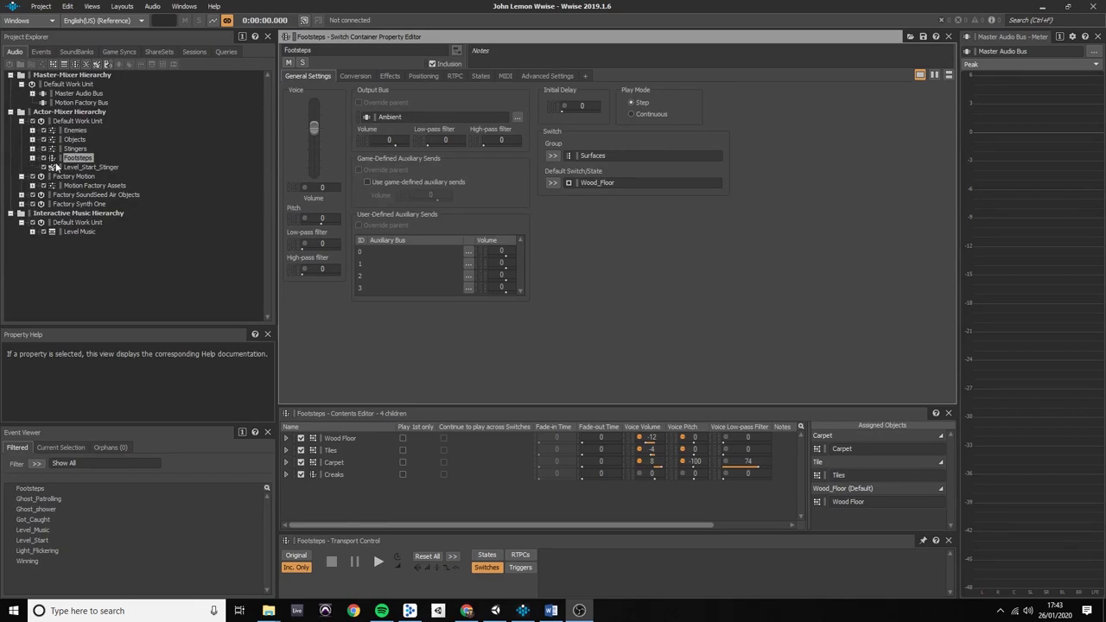
Check the Carpet container's pitch randomizer (-200 to 200) and volume randomizer (-1.5 to 0).
click(33, 159)
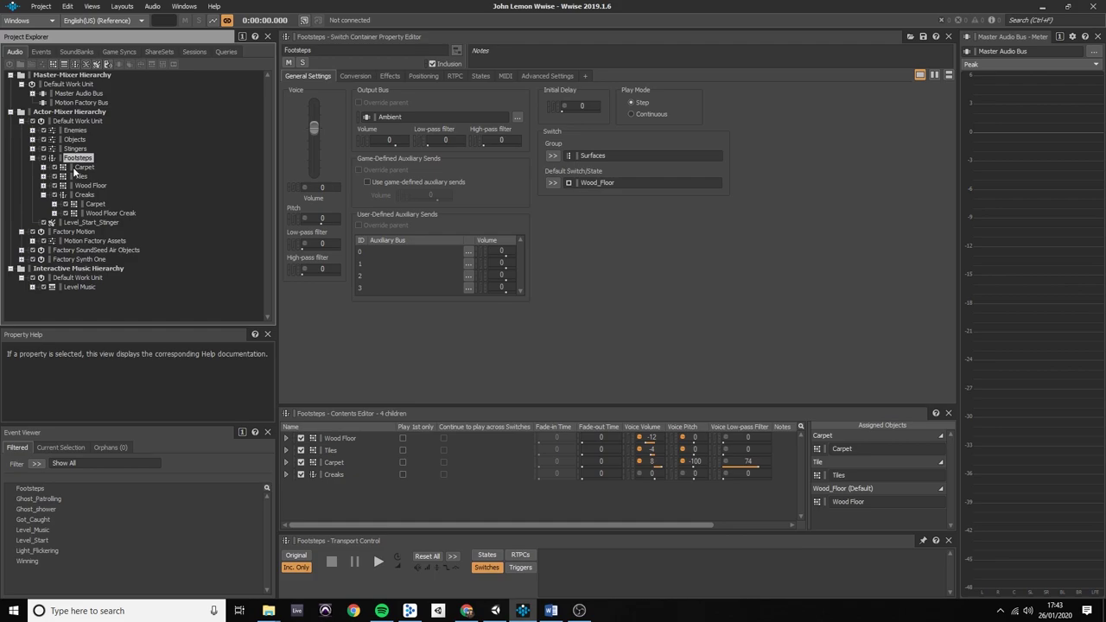
click(84, 167)
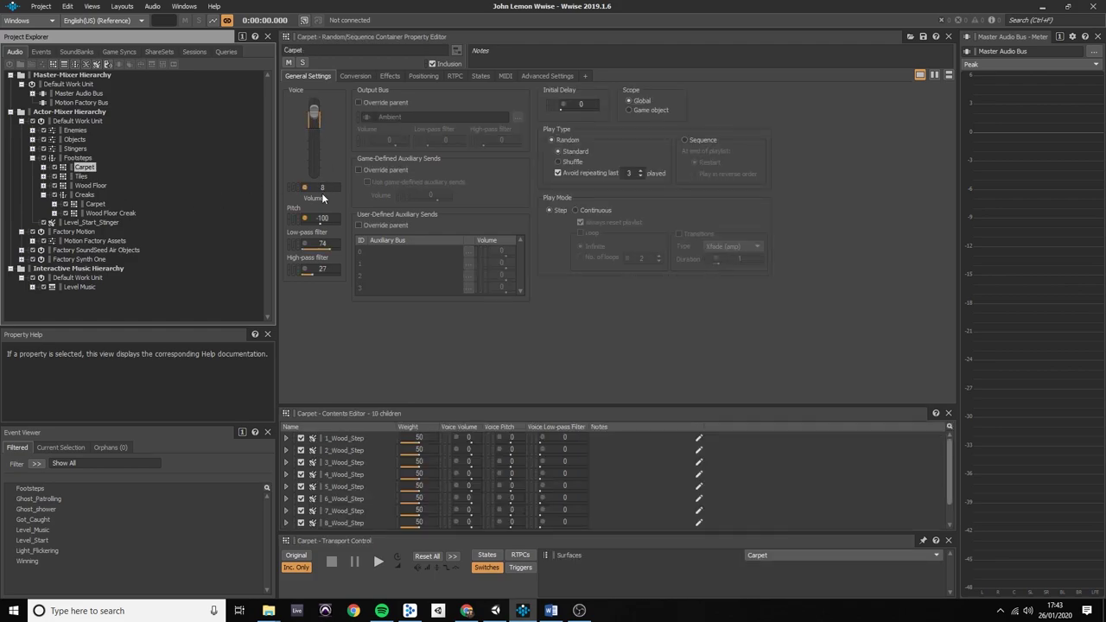
click(306, 220)
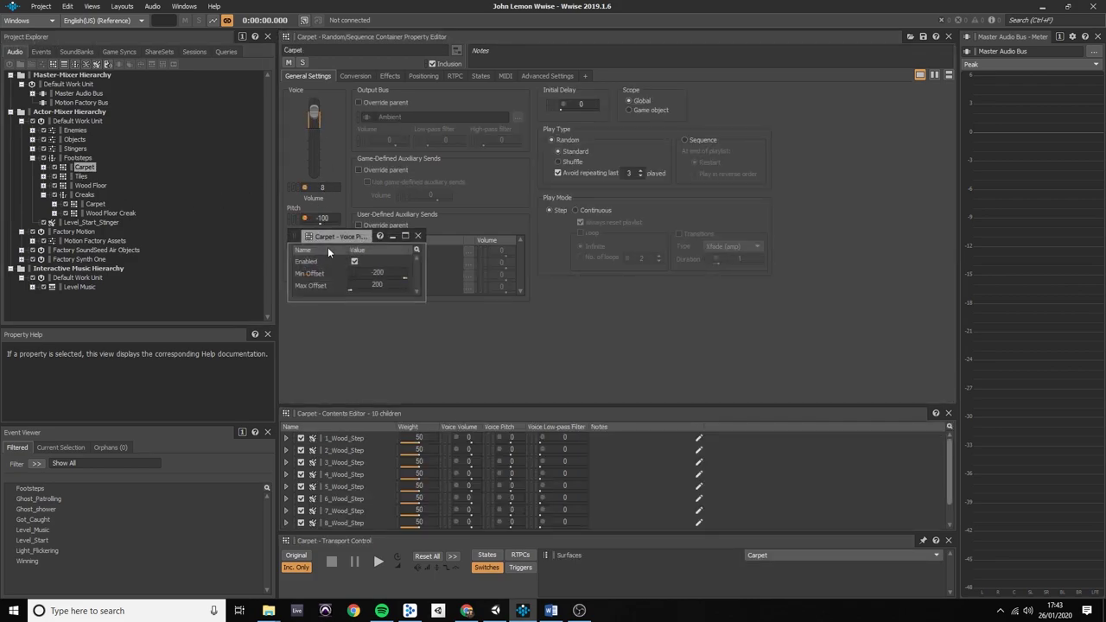
click(418, 236)
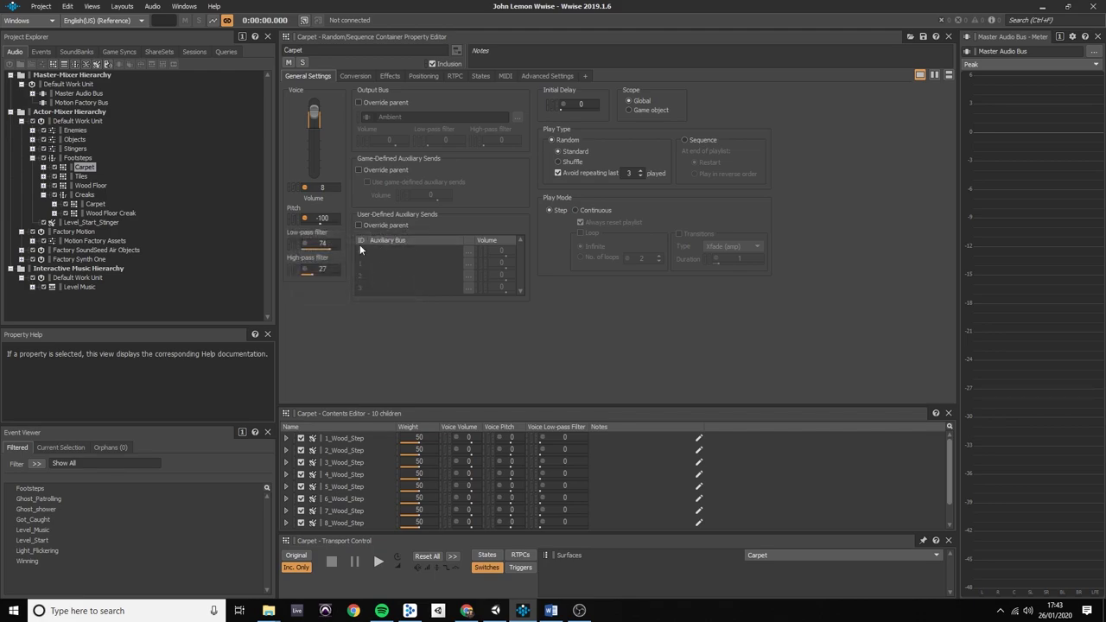
click(305, 188)
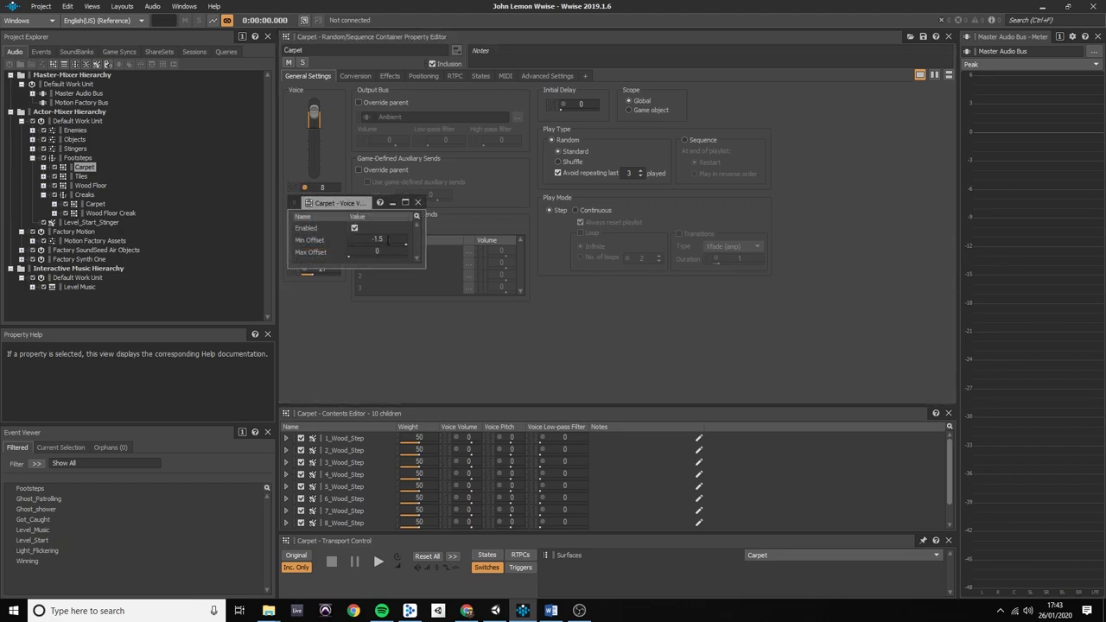
click(418, 203)
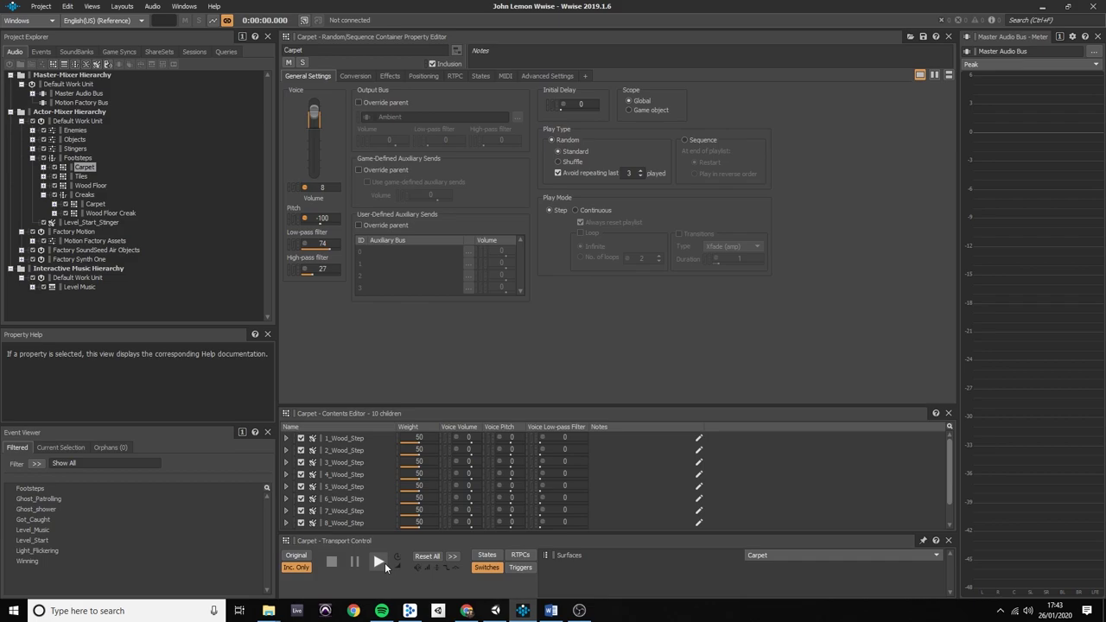
Audition the Carpet footsteps several times in Transport Control.
click(378, 561)
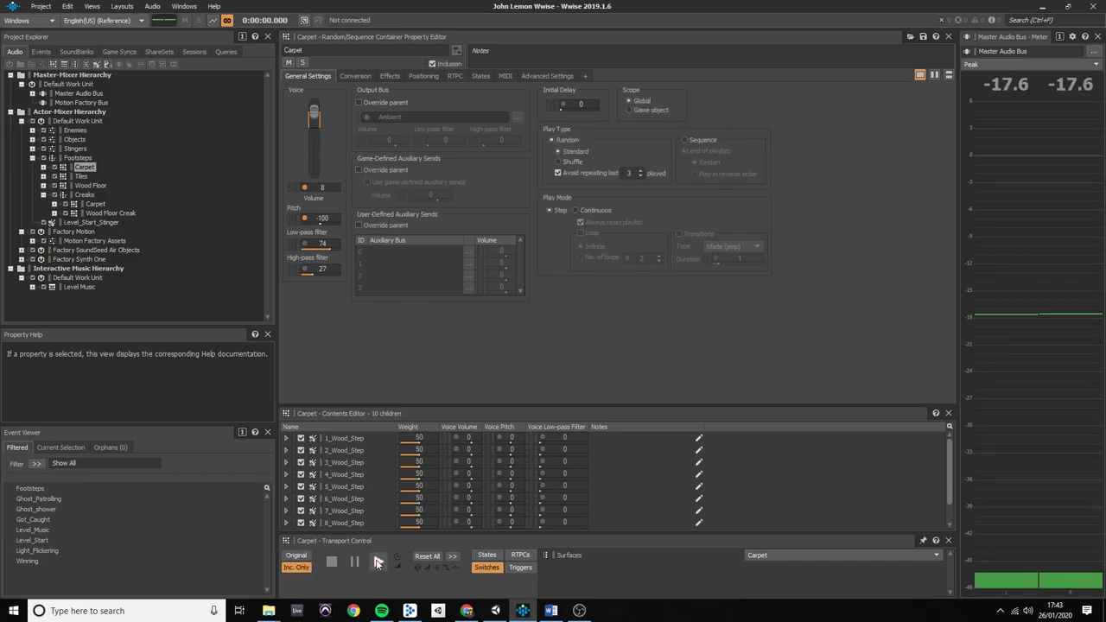
click(378, 562)
click(378, 562)
click(378, 562)
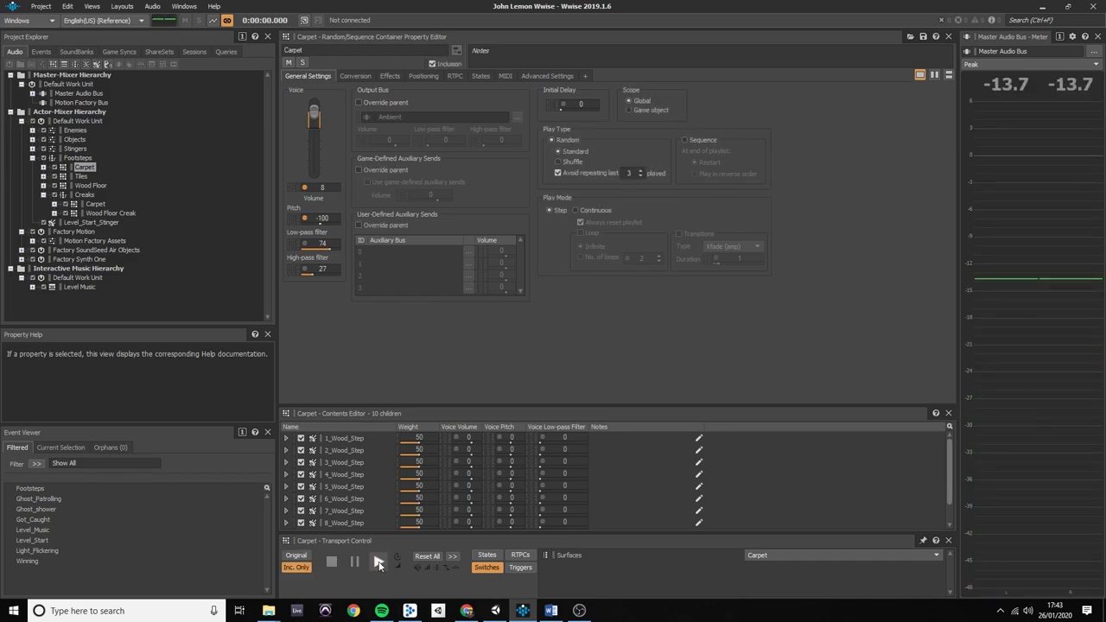
click(379, 563)
click(379, 564)
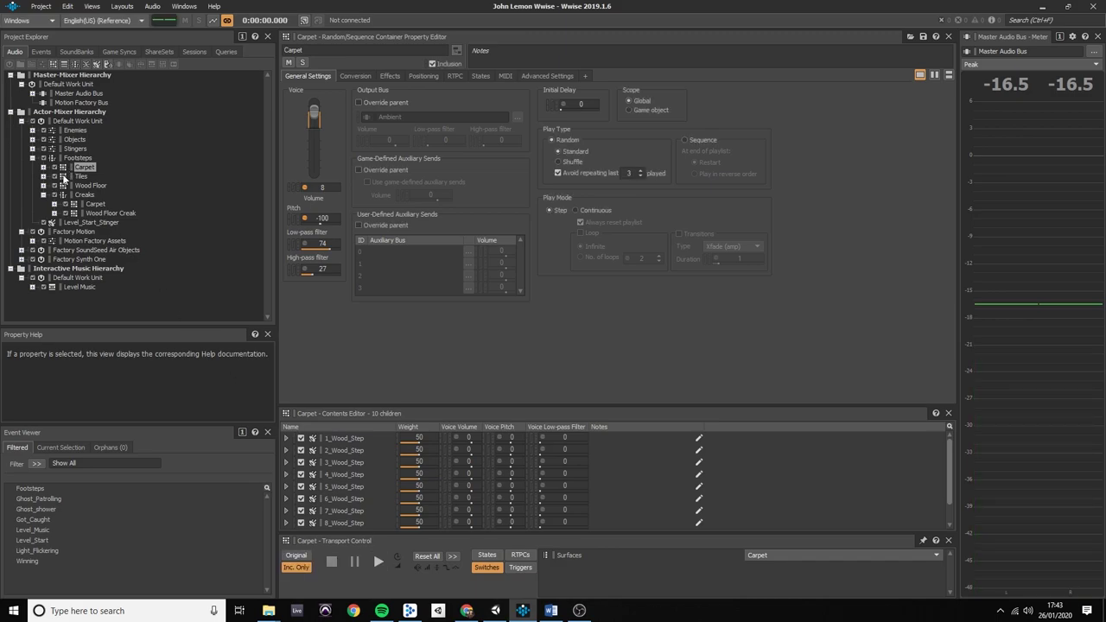
Audition the Wood Floor footstep variations repeatedly, then select Tiles and play its stone steps.
click(65, 186)
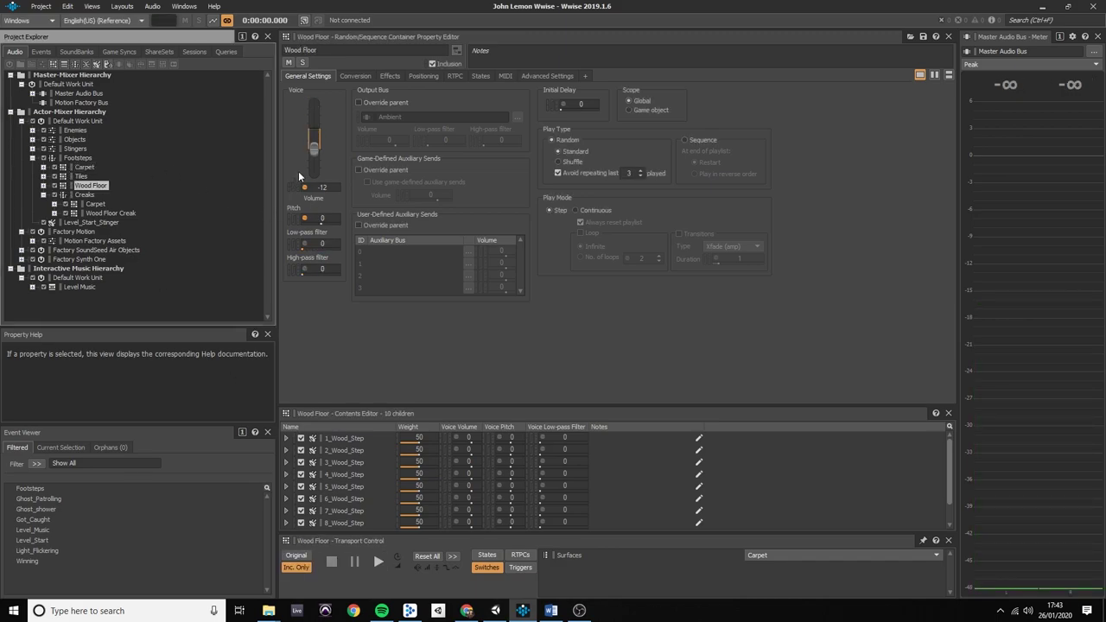
click(378, 562)
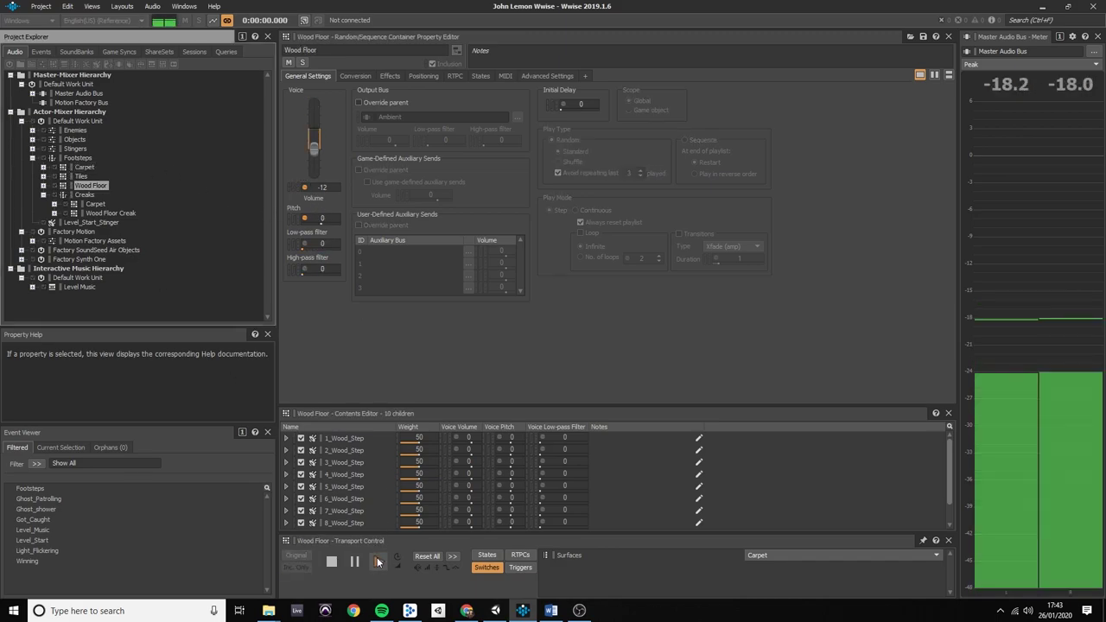
click(378, 562)
click(378, 562)
click(378, 559)
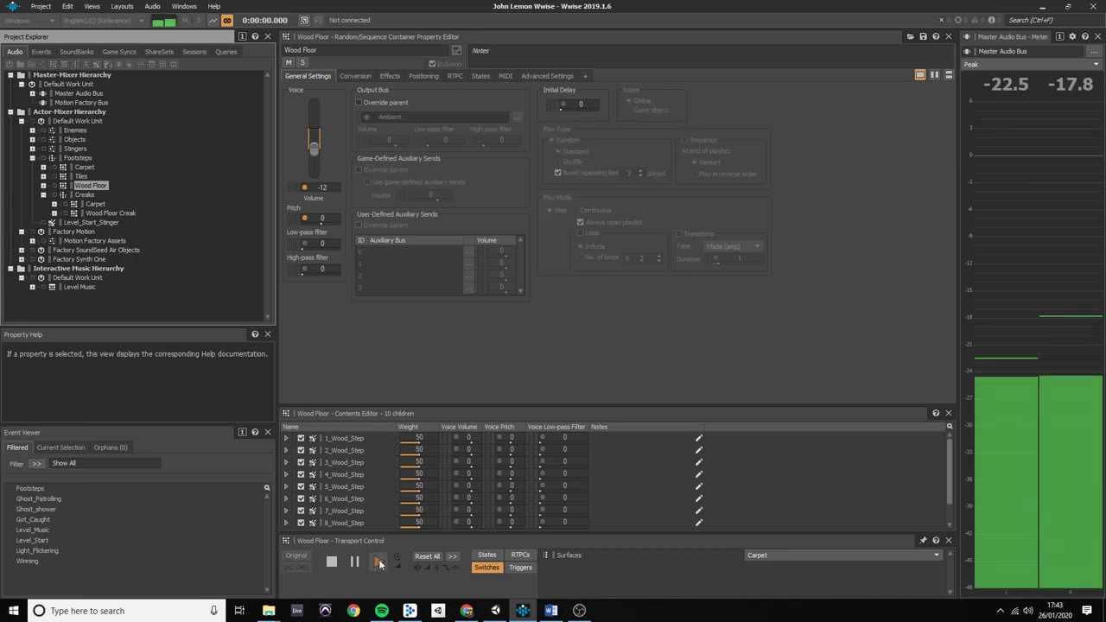
click(380, 560)
click(381, 560)
click(380, 560)
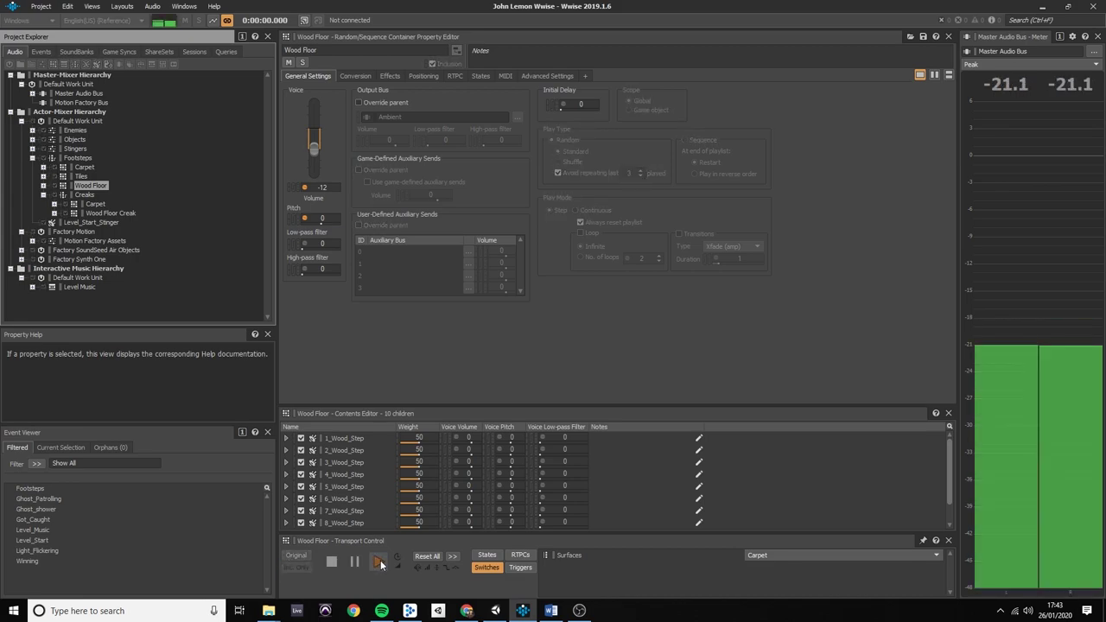
click(381, 562)
click(383, 563)
click(381, 561)
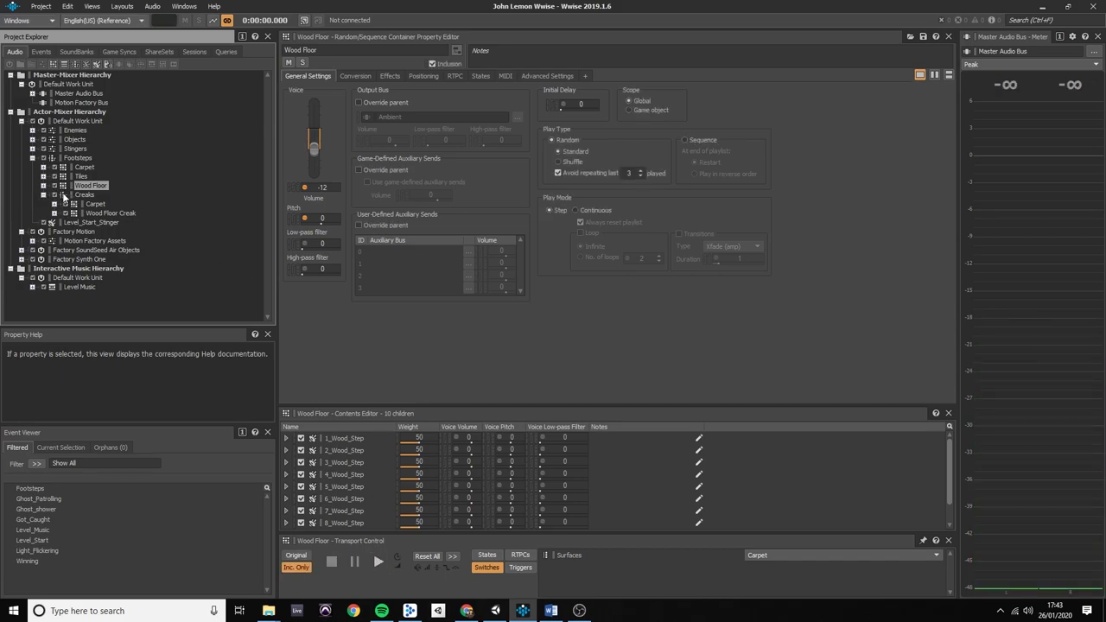
click(64, 177)
click(381, 561)
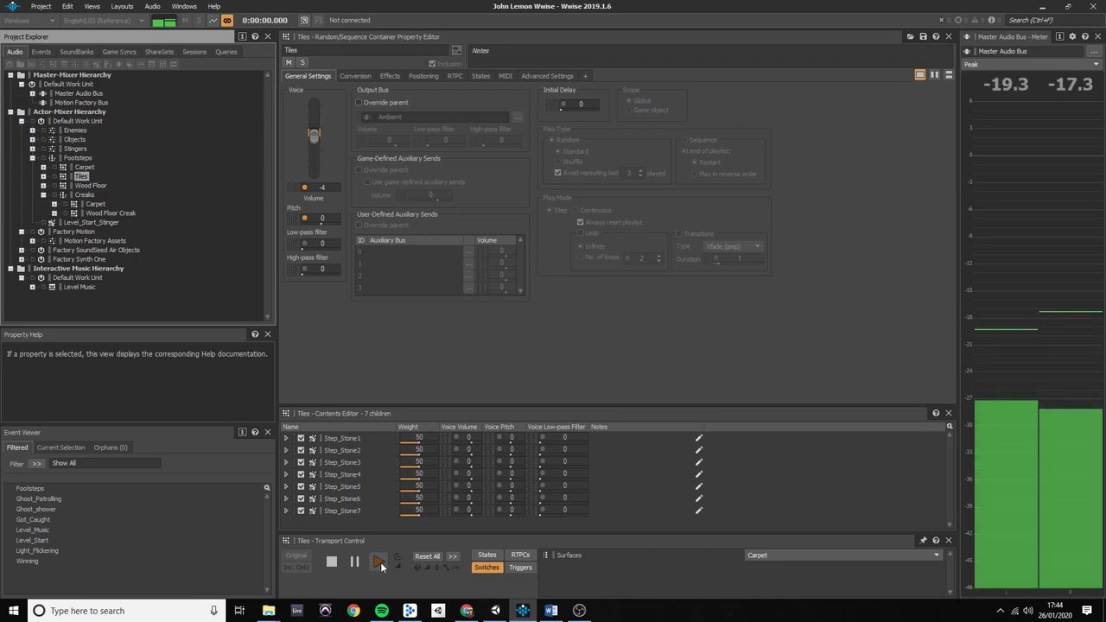
Open the Wood Floor Creak container under Creaks and audition its creak sounds several times.
click(65, 194)
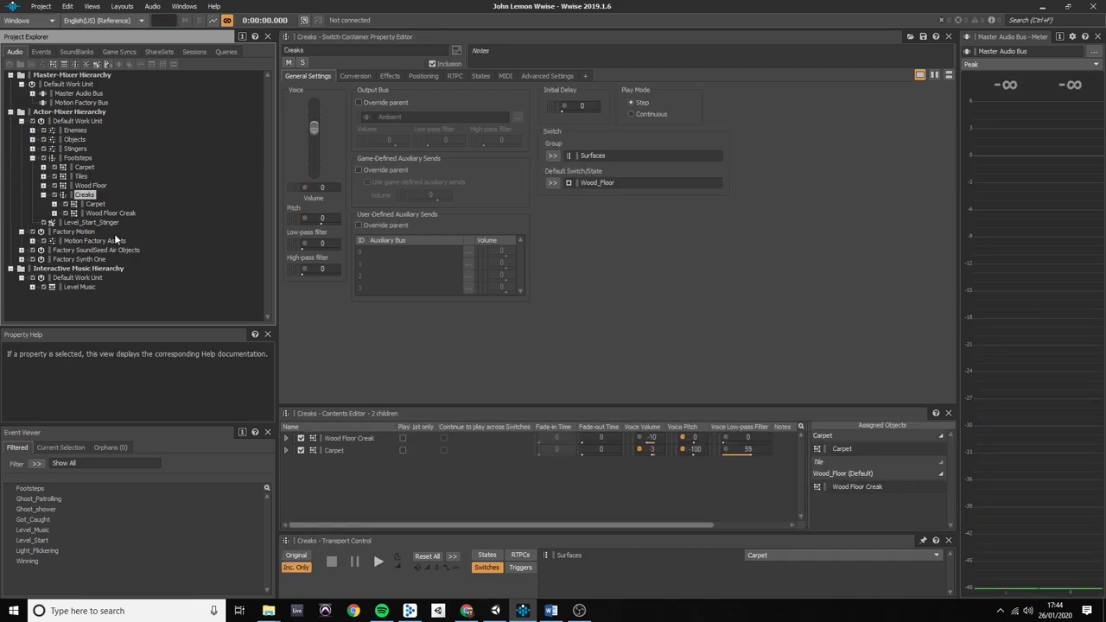
click(90, 186)
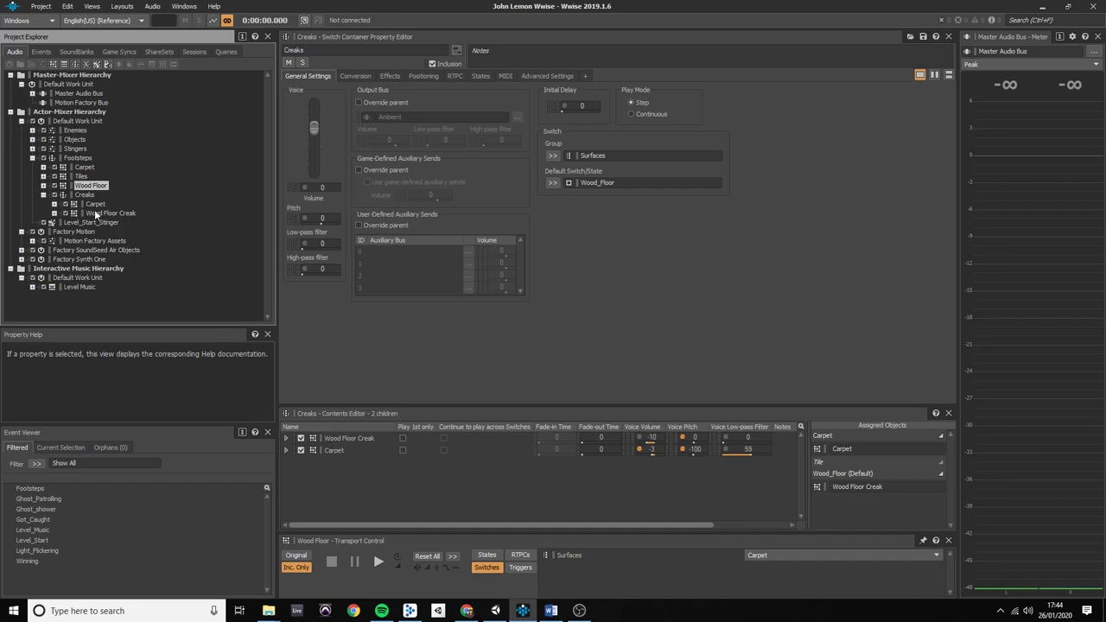
click(337, 438)
key(Right)
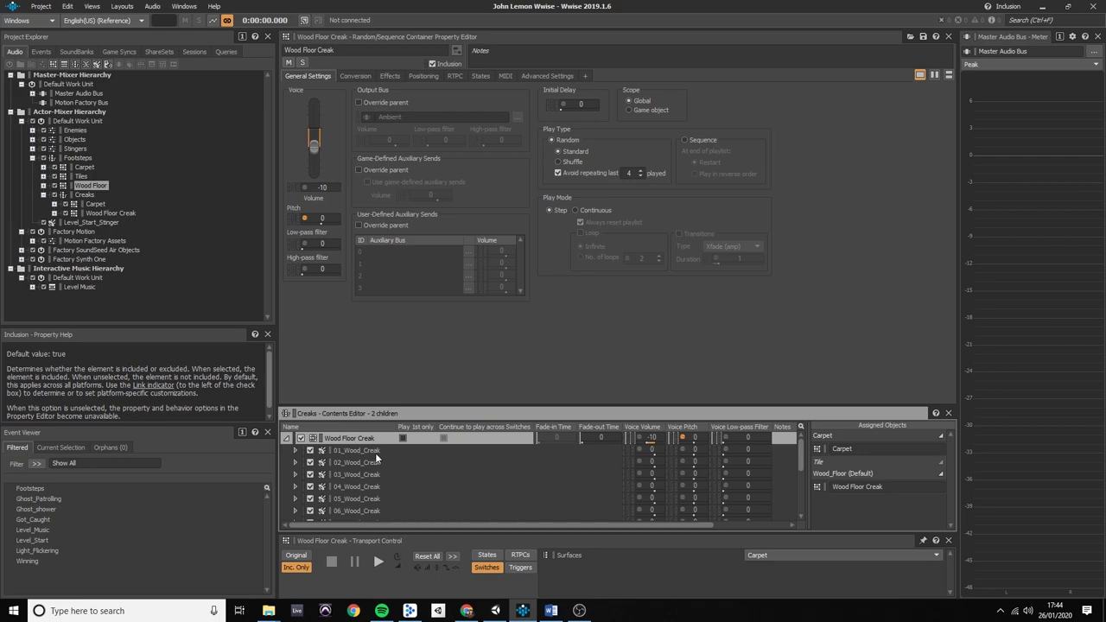
click(381, 562)
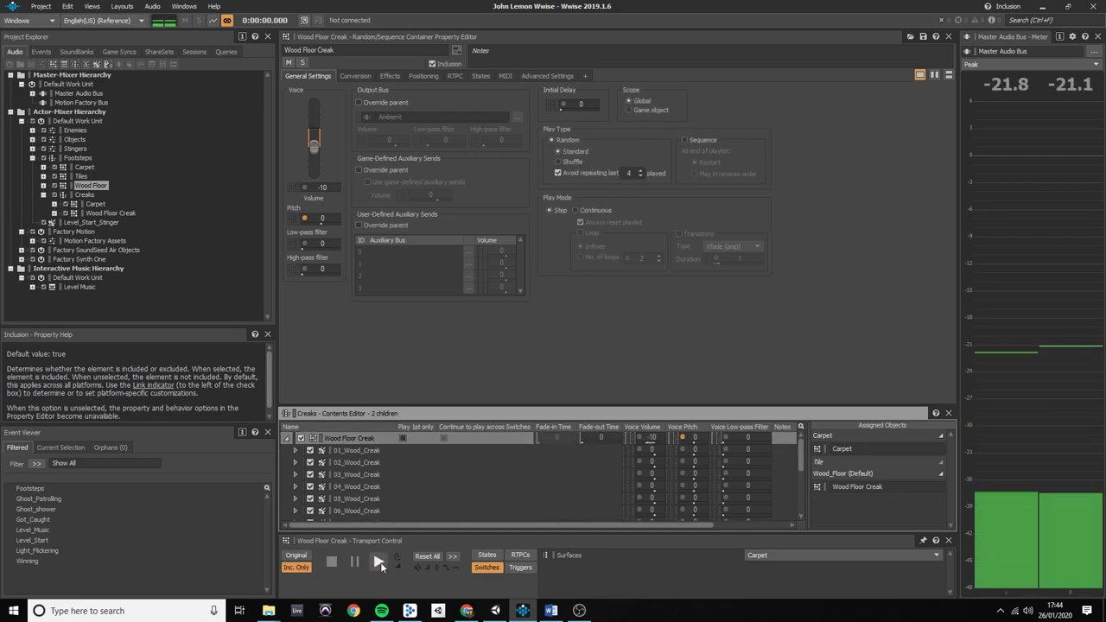
click(380, 562)
click(381, 561)
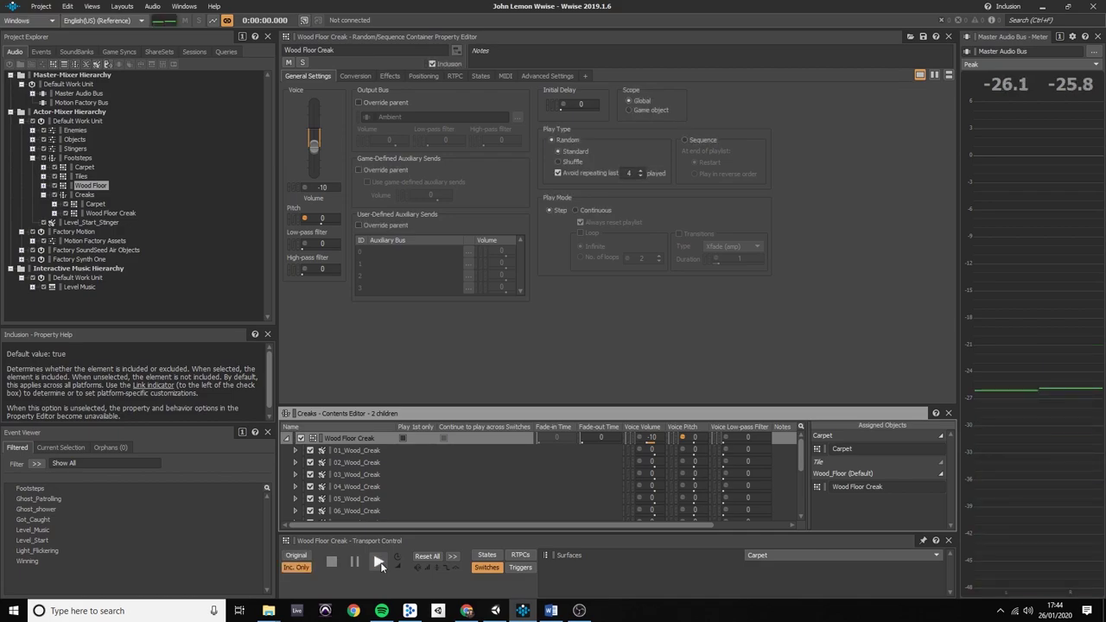
click(380, 562)
click(381, 562)
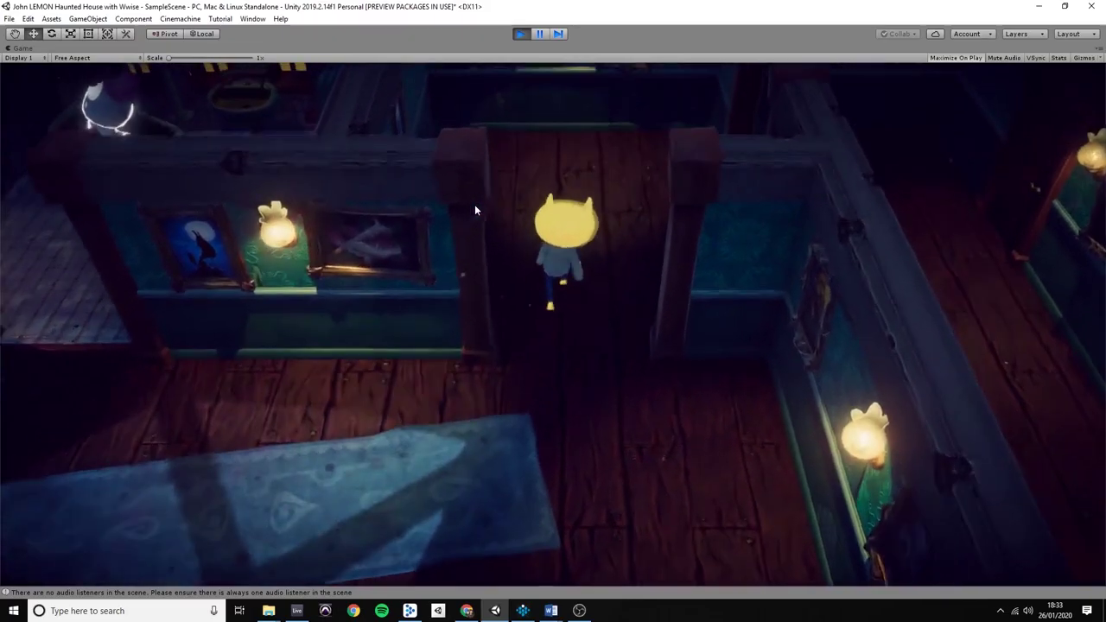
Walk JohnLemon across the wooden floorboards in the running Unity game.
key(w)
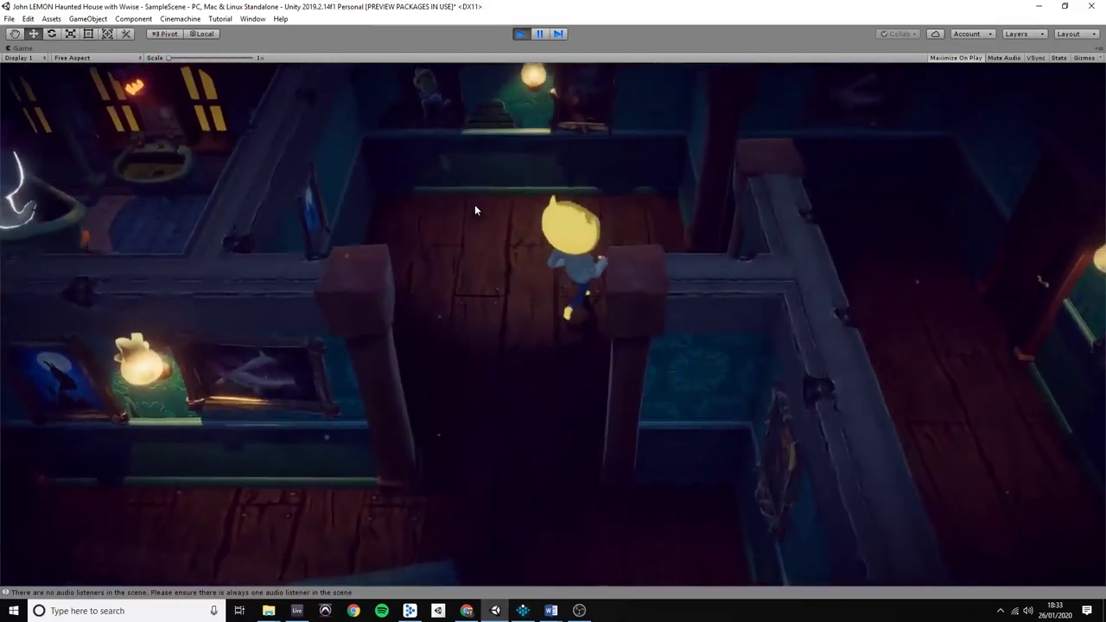
key(d)
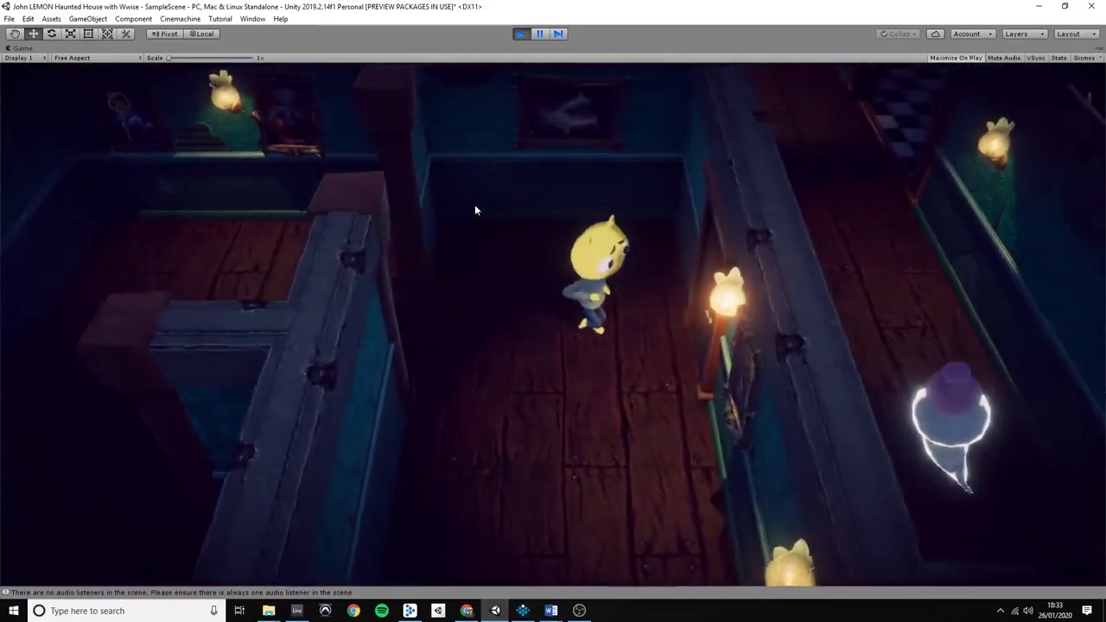
key(s)
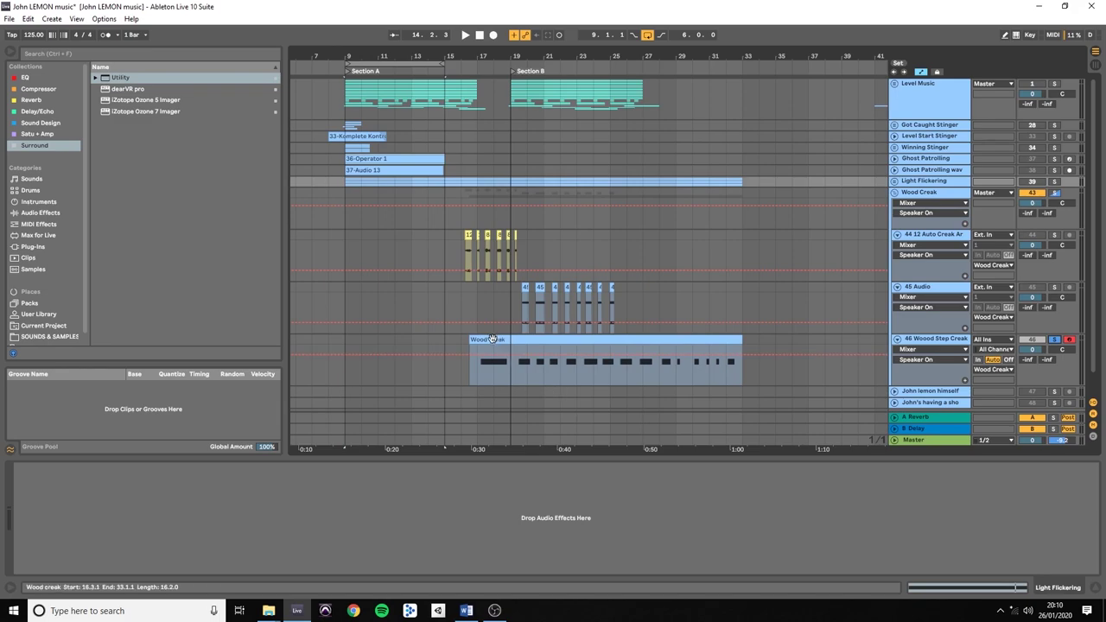
Select the Wood creak clip and play it with the Arpeggiator on/off lane shown.
click(490, 350)
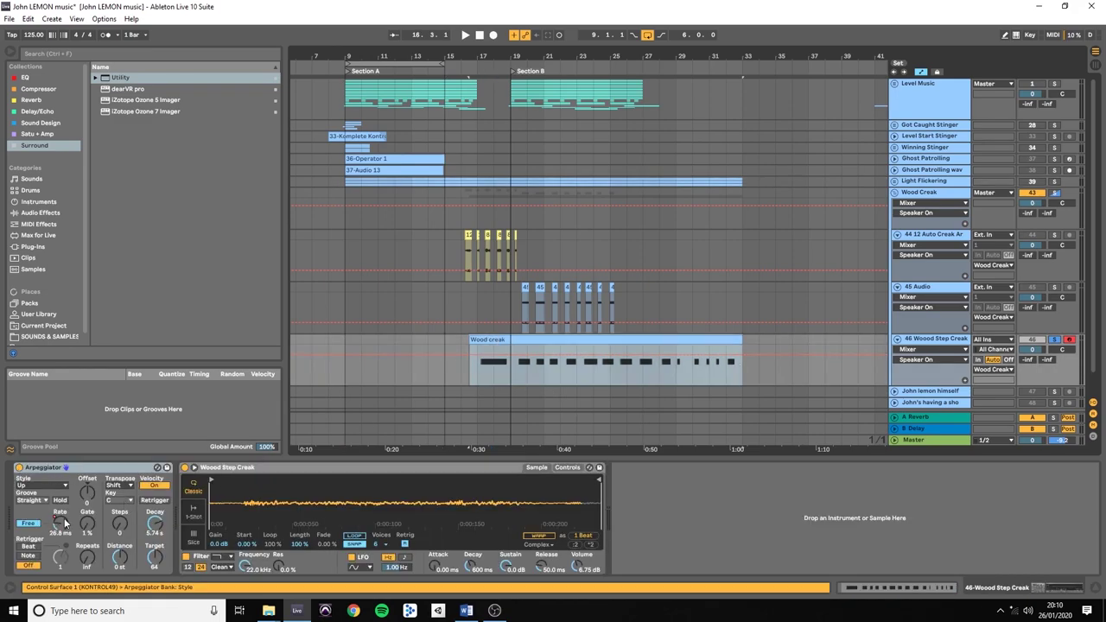
click(19, 468)
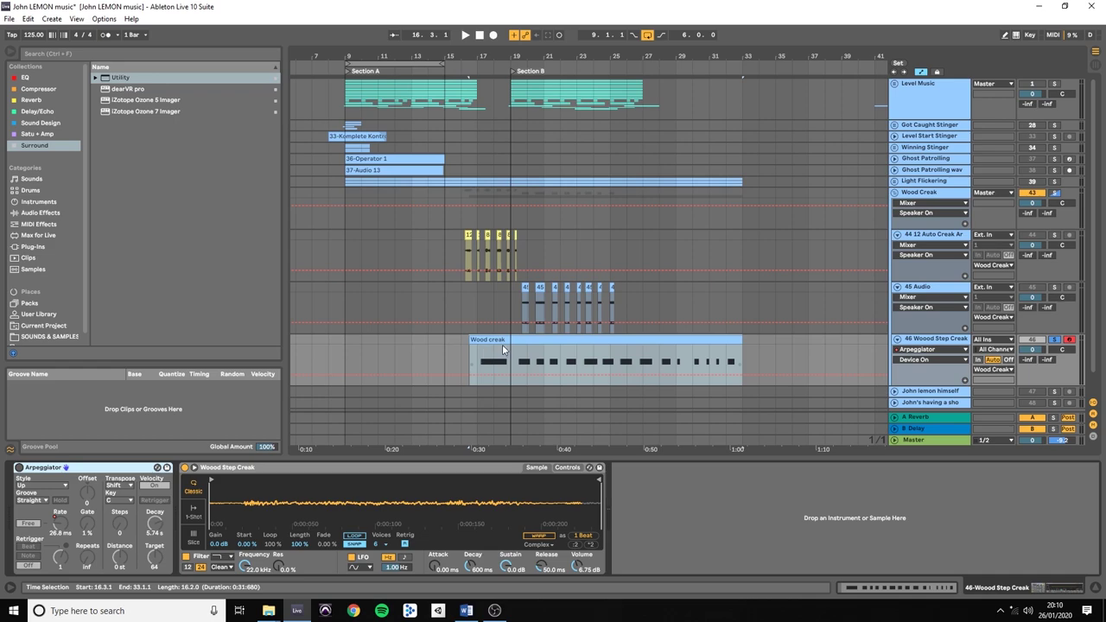
click(476, 360)
key(space)
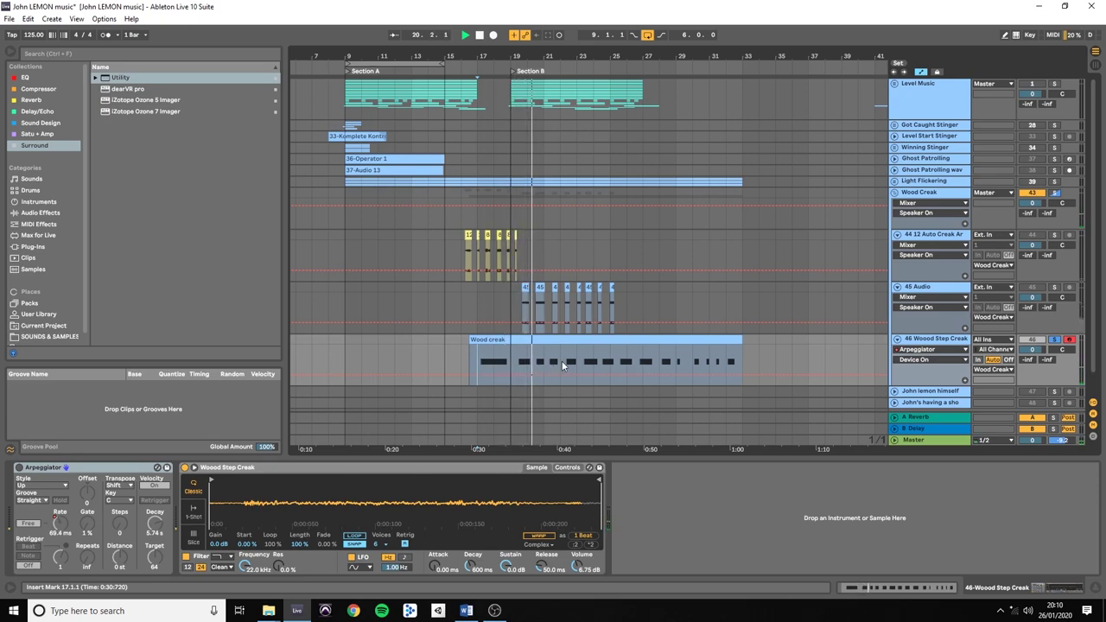
key(space)
Turn the Arpeggiator on, replay the creak clip, and show the Free Rate automation lane.
click(19, 468)
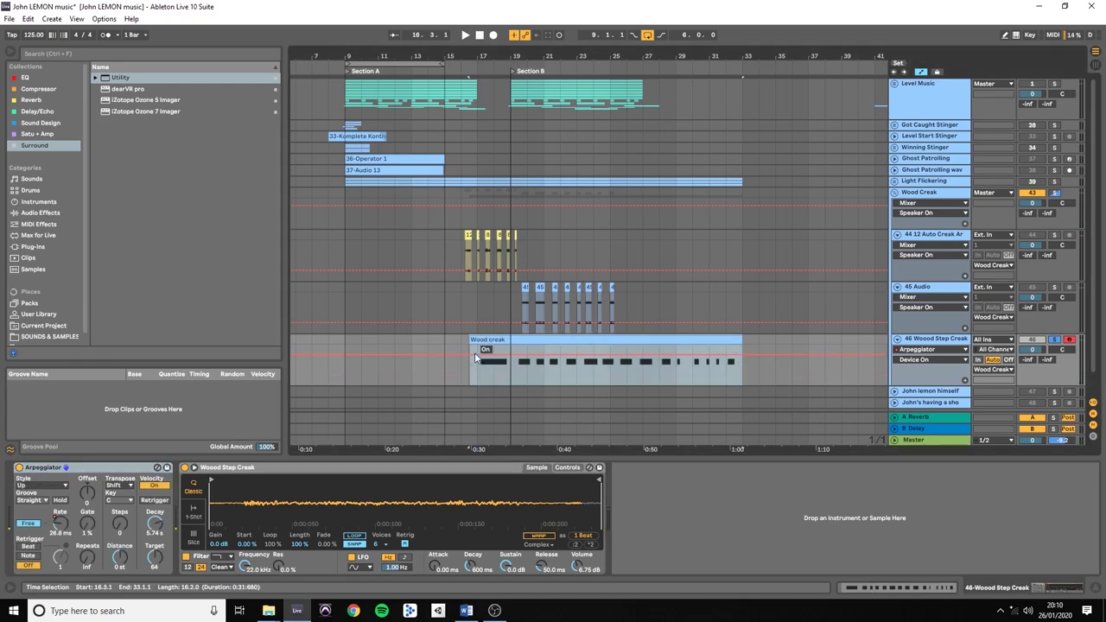
click(473, 370)
key(space)
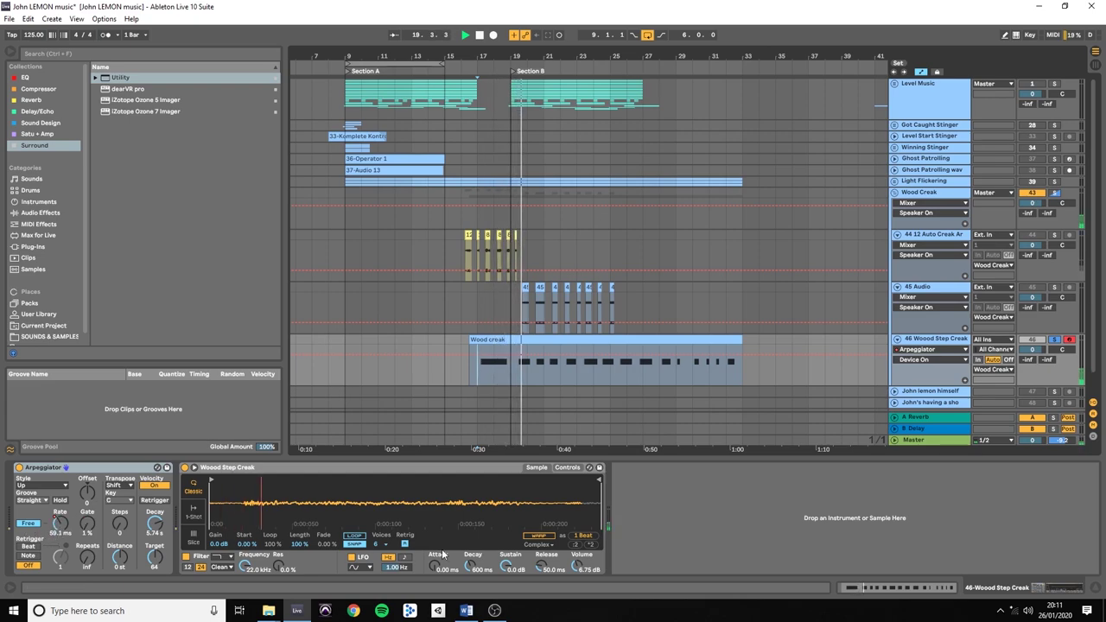
click(60, 524)
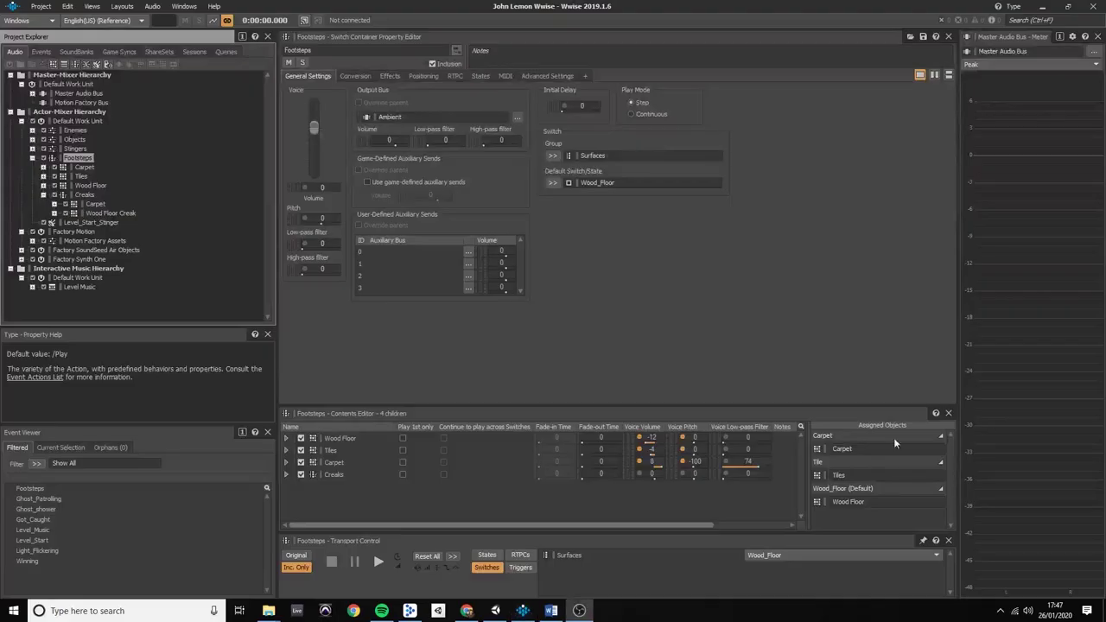
Open the Footsteps event and compare the Creaks action's probability 7 with Footsteps' 100.
click(39, 52)
click(69, 92)
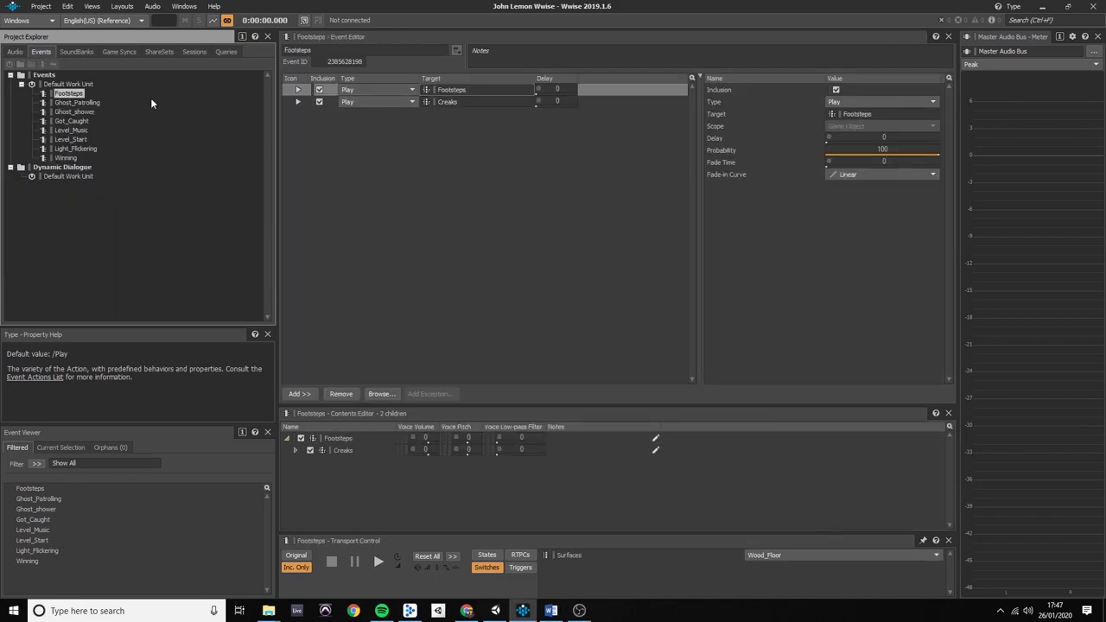
click(302, 102)
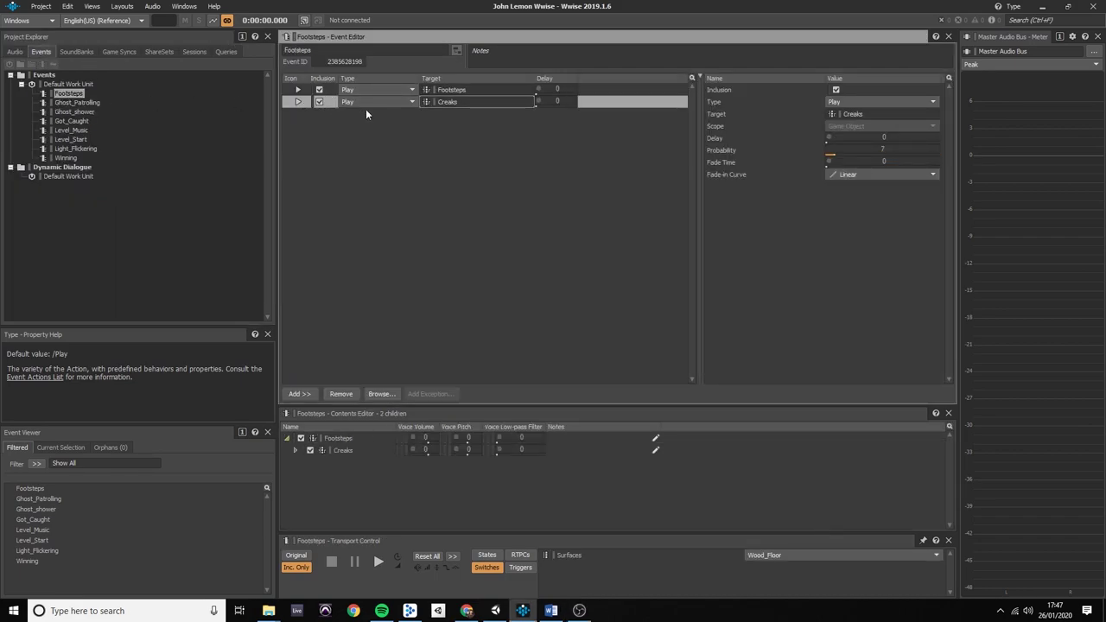
click(728, 151)
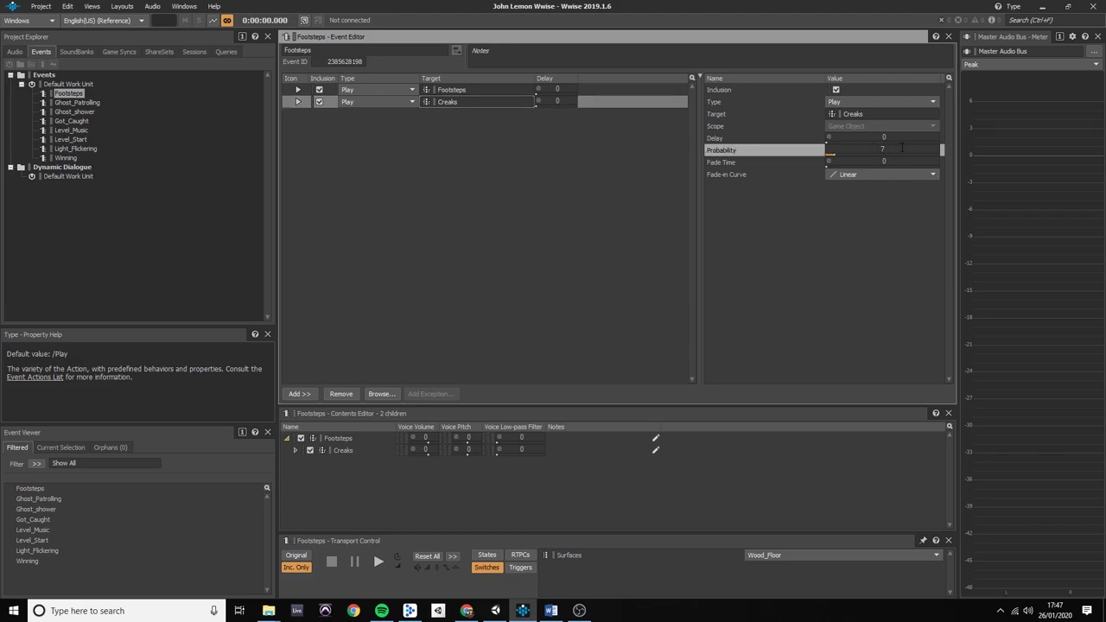
click(299, 90)
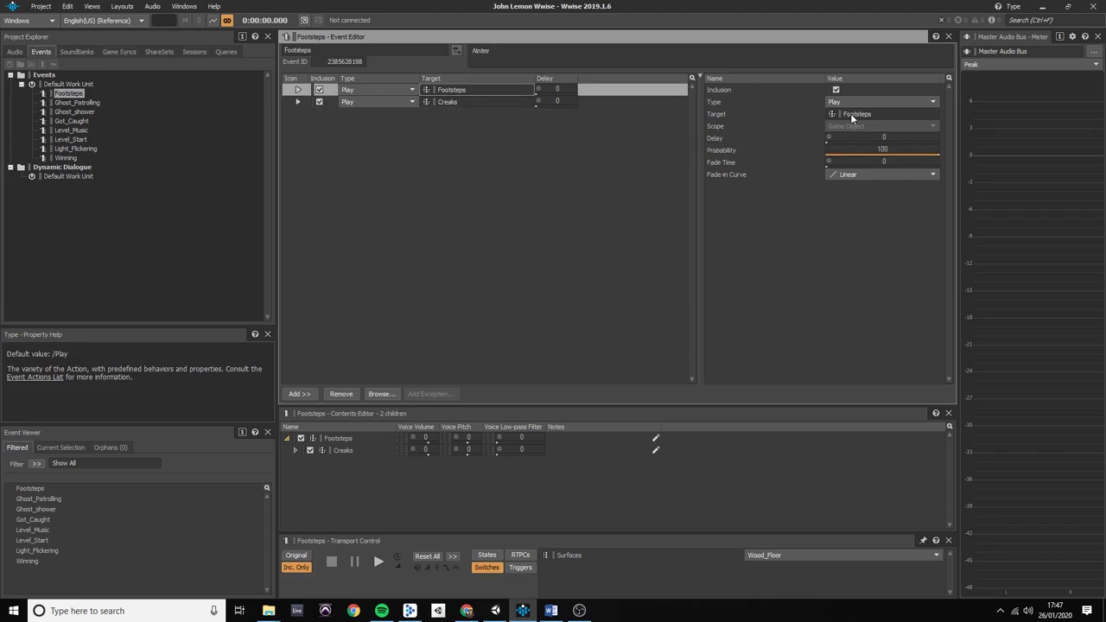
click(68, 96)
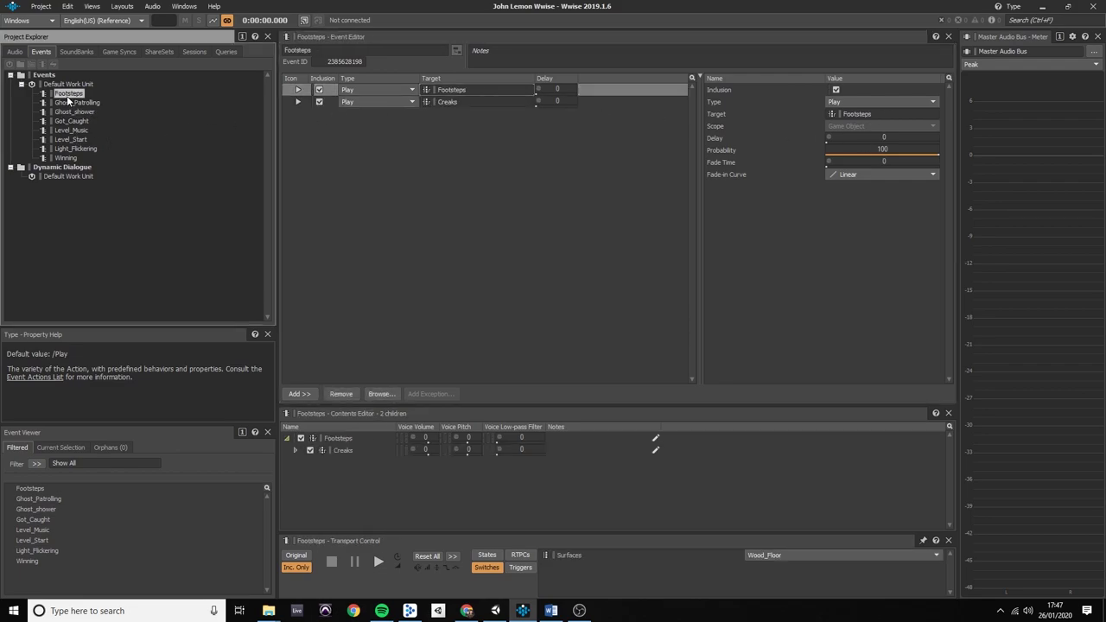
Audition the Footsteps event several times in Transport Control.
click(343, 543)
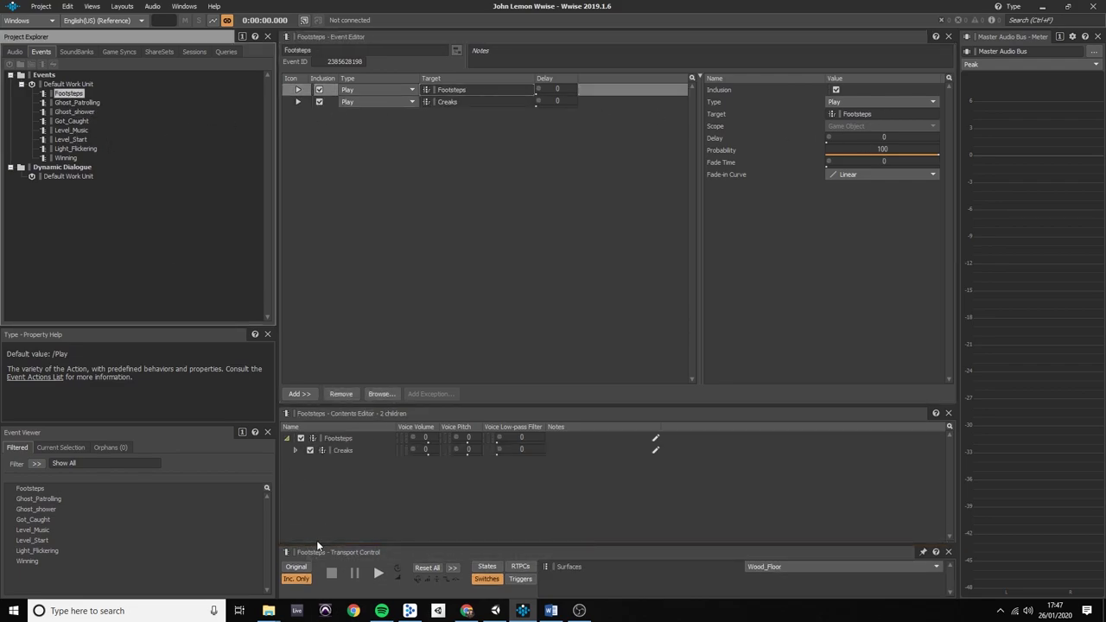
click(378, 555)
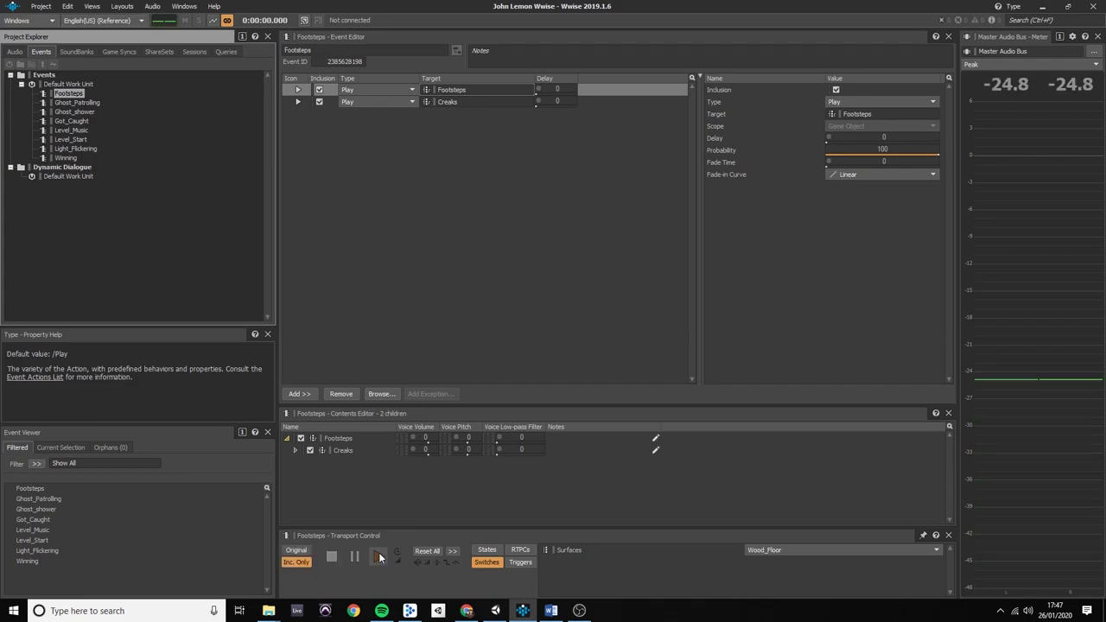
click(379, 556)
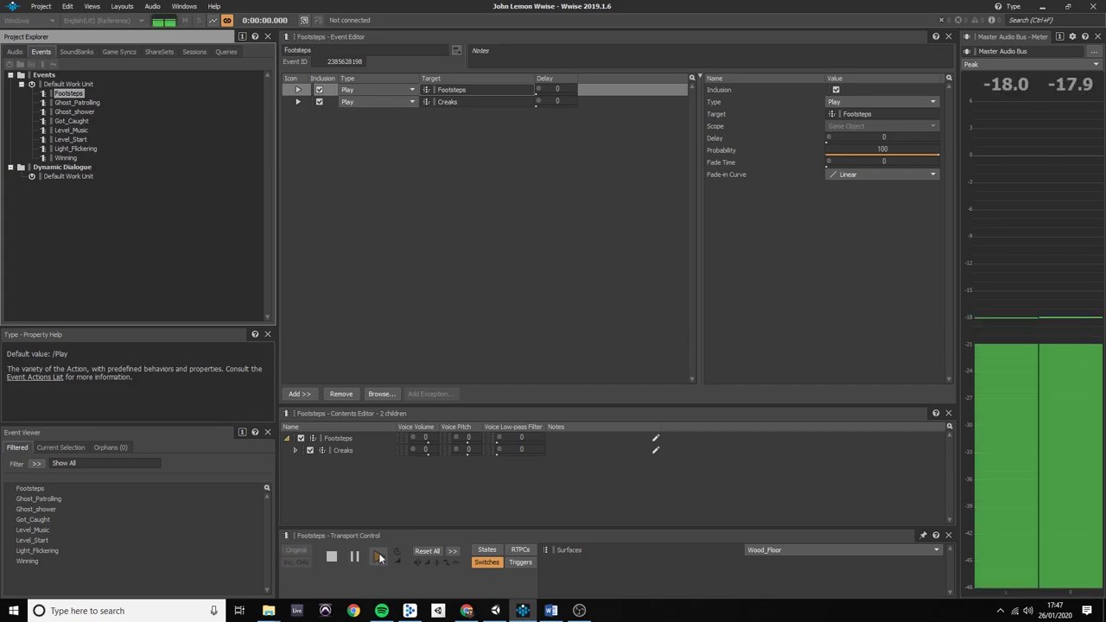
click(379, 556)
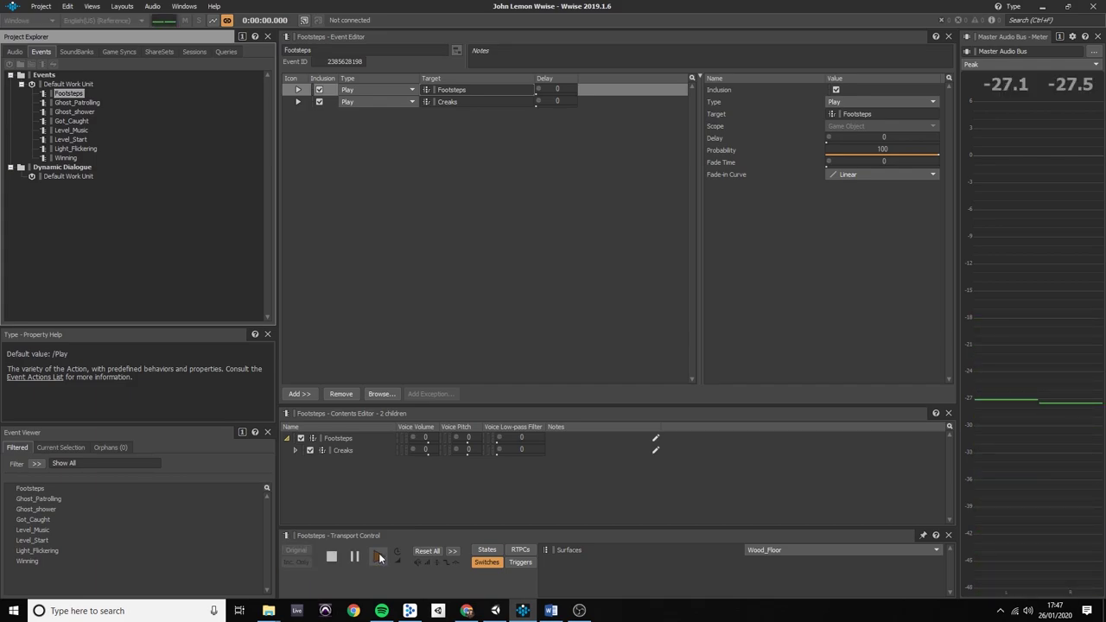
click(379, 557)
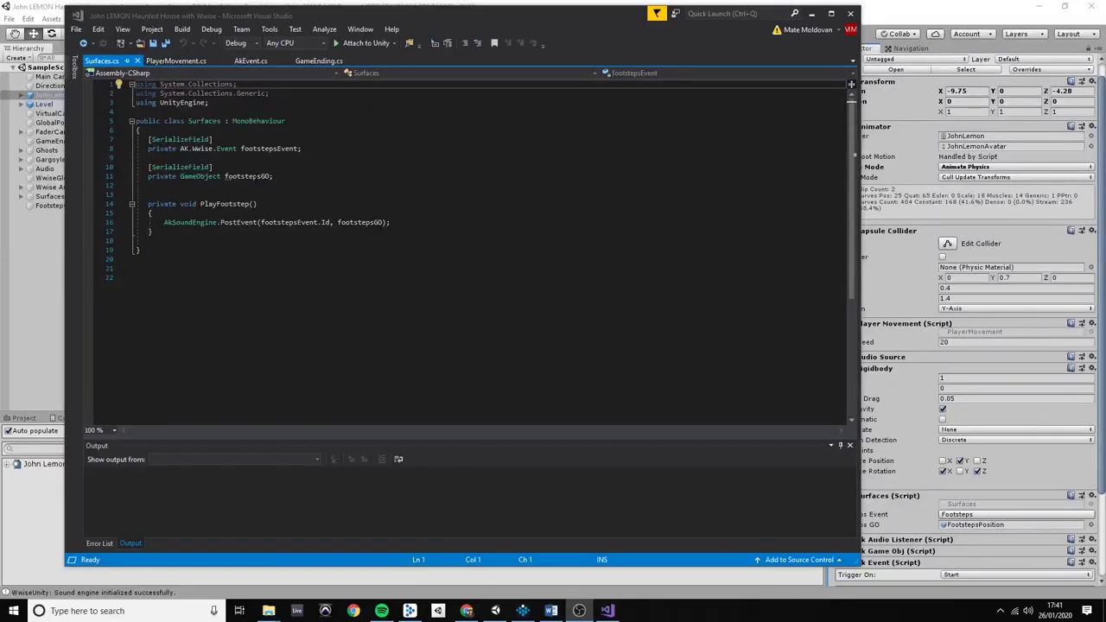
Add AkSoundEngine.PostEvent(footstepsEvent.Id, footstepsGO); inside PlayFootstep in Surfaces.cs.
drag(148, 139, 208, 140)
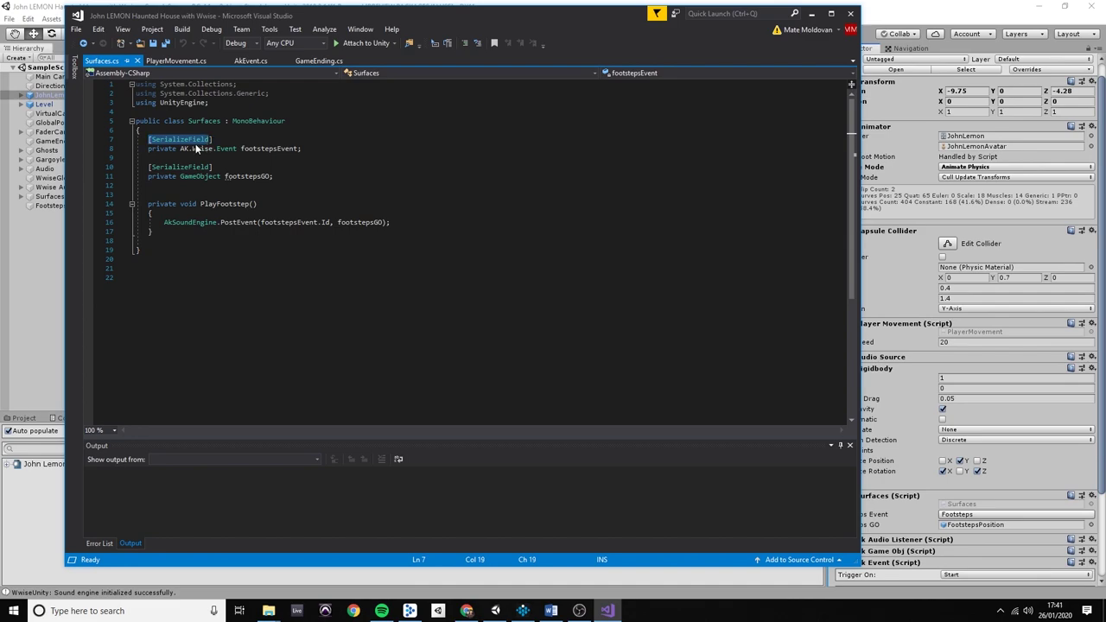
click(561, 291)
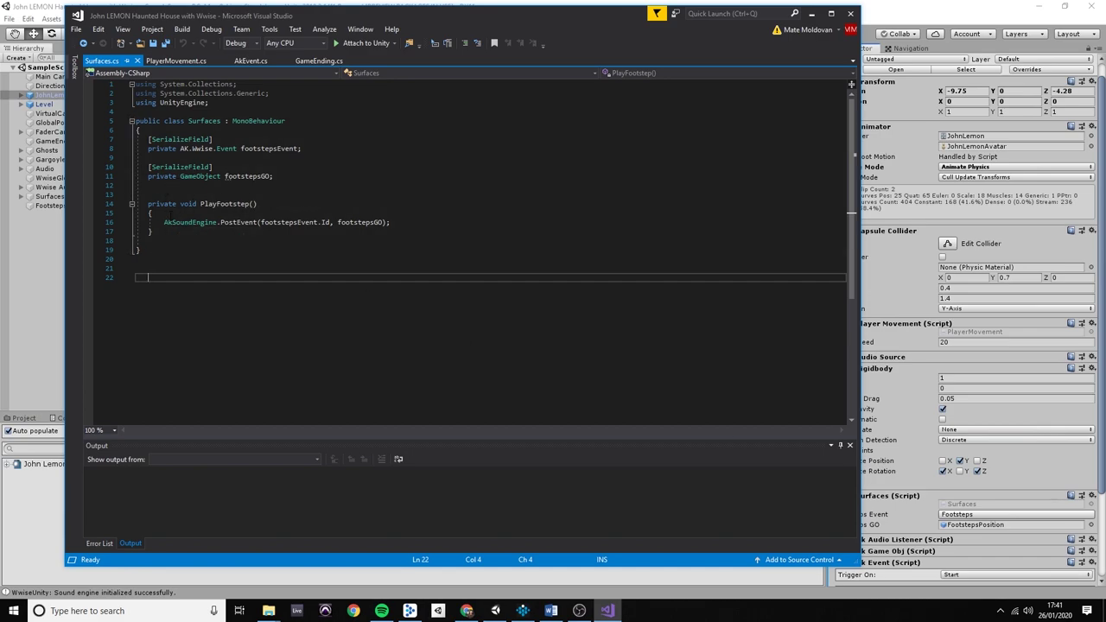
drag(163, 222, 151, 232)
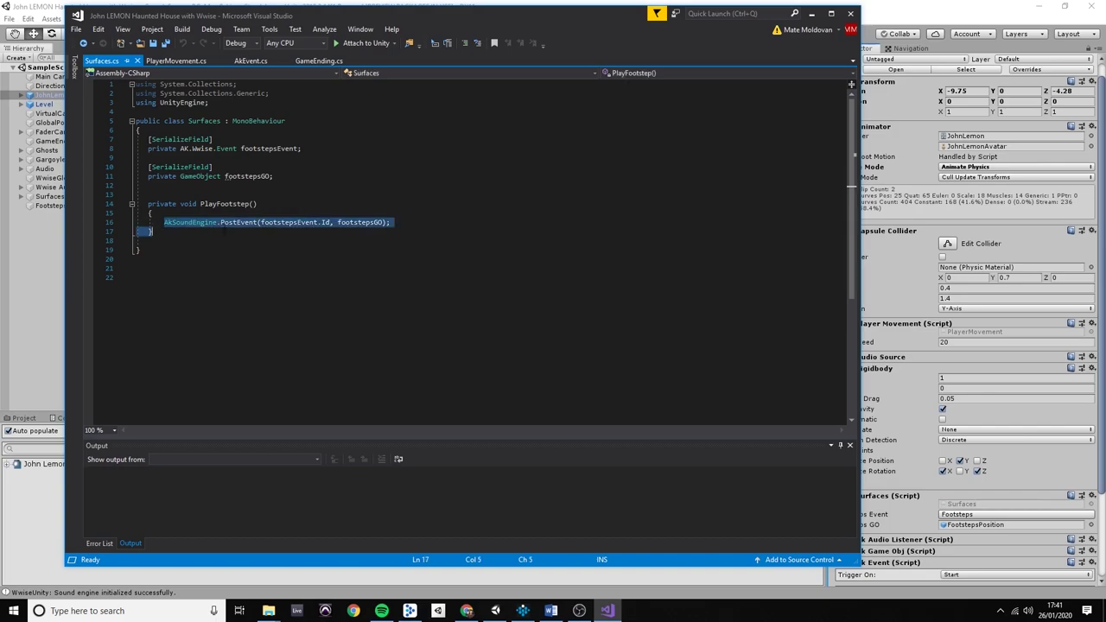
click(421, 223)
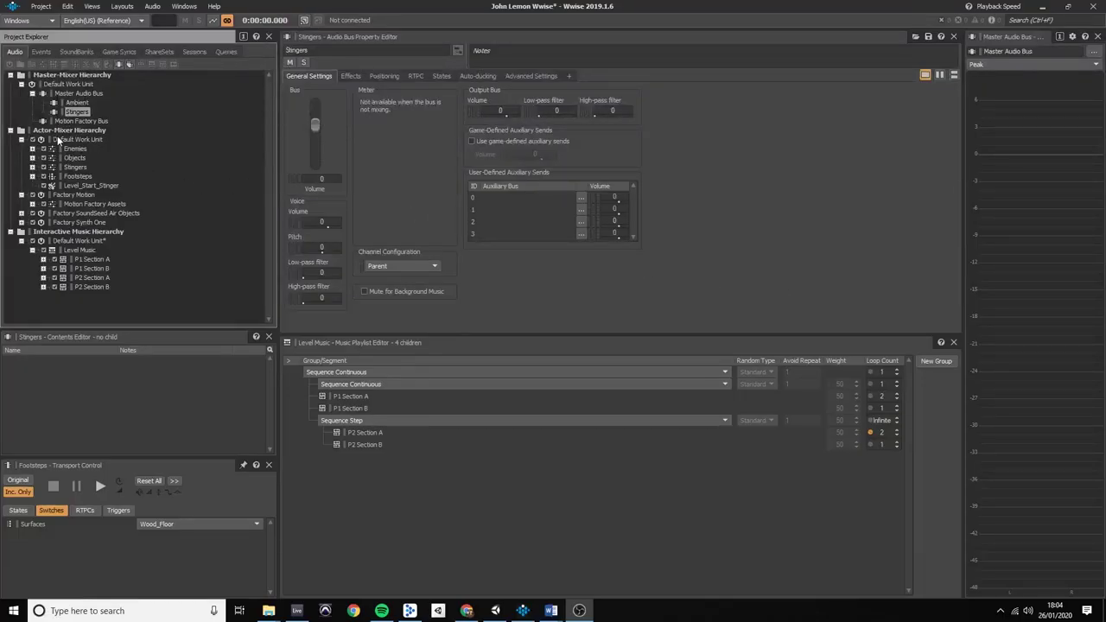
Select Footsteps and inspect the Surfaces switch group's Carpet and Wood_Floor switches in Game Syncs.
click(58, 177)
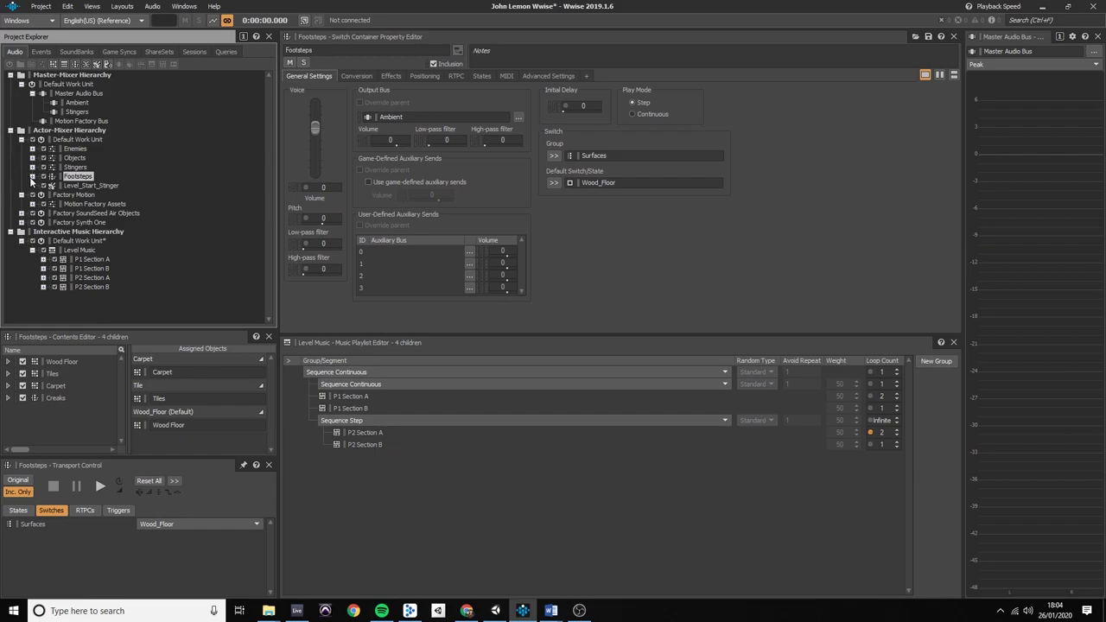
click(109, 51)
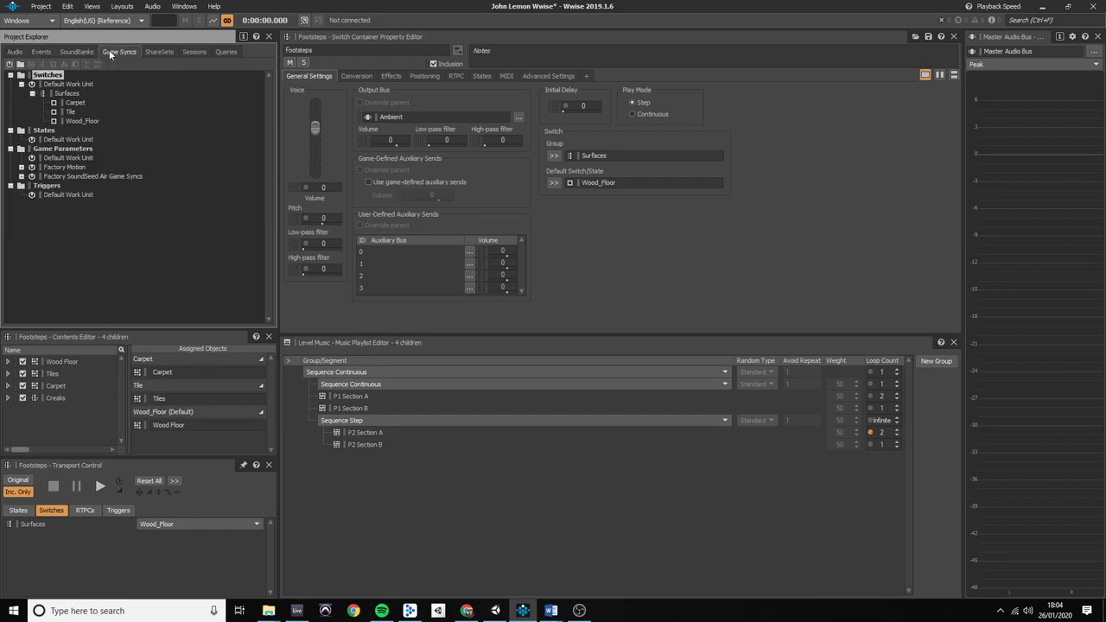
click(57, 83)
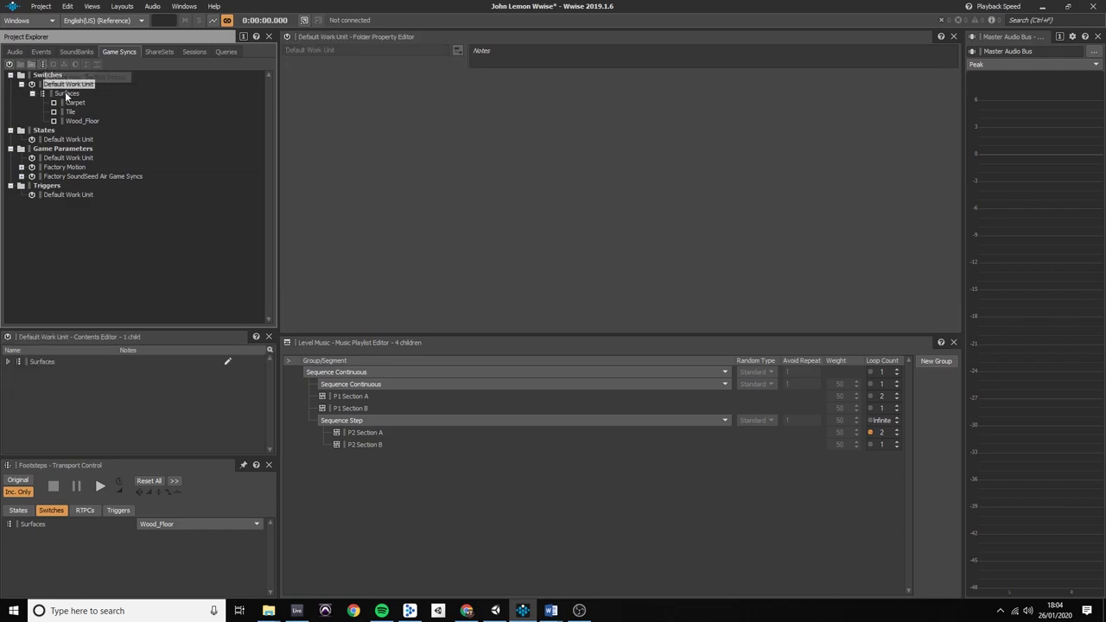
click(65, 93)
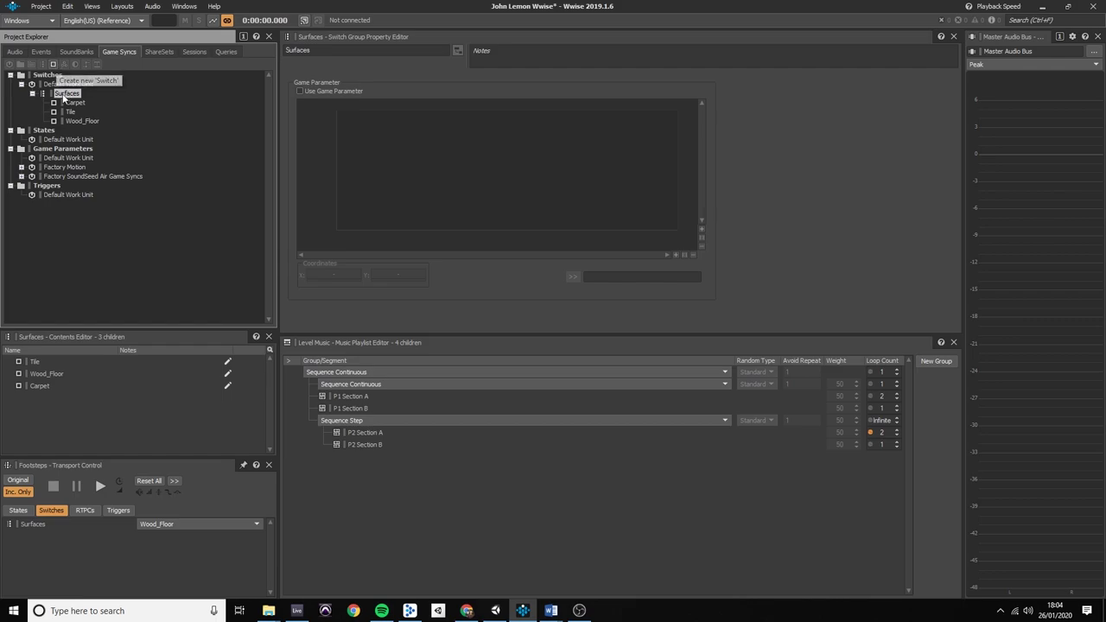
click(76, 103)
click(78, 122)
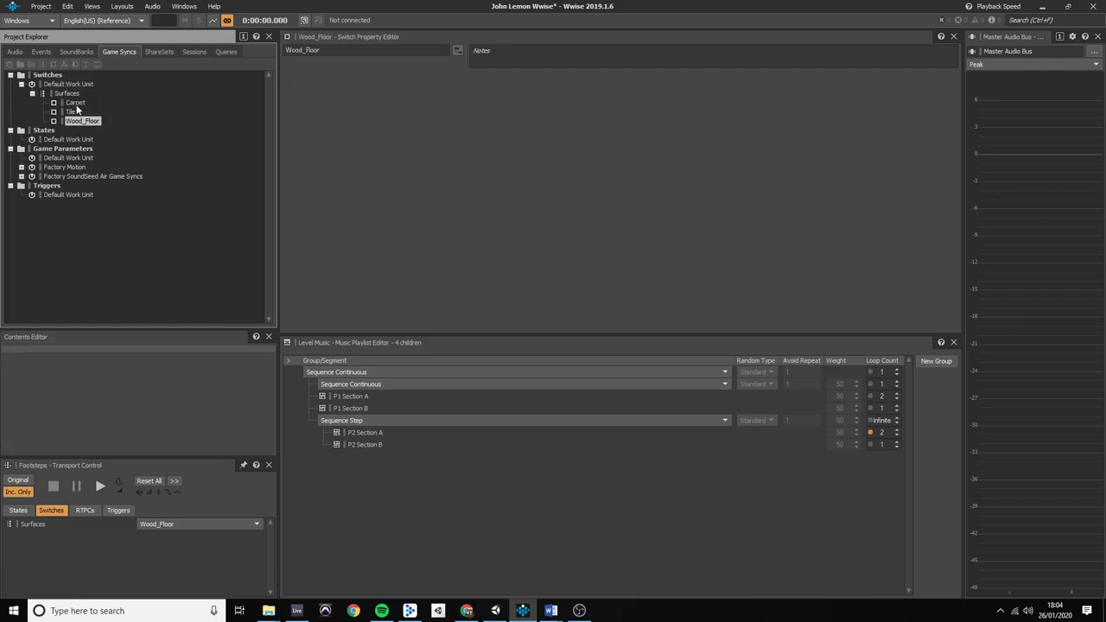
click(76, 104)
click(14, 52)
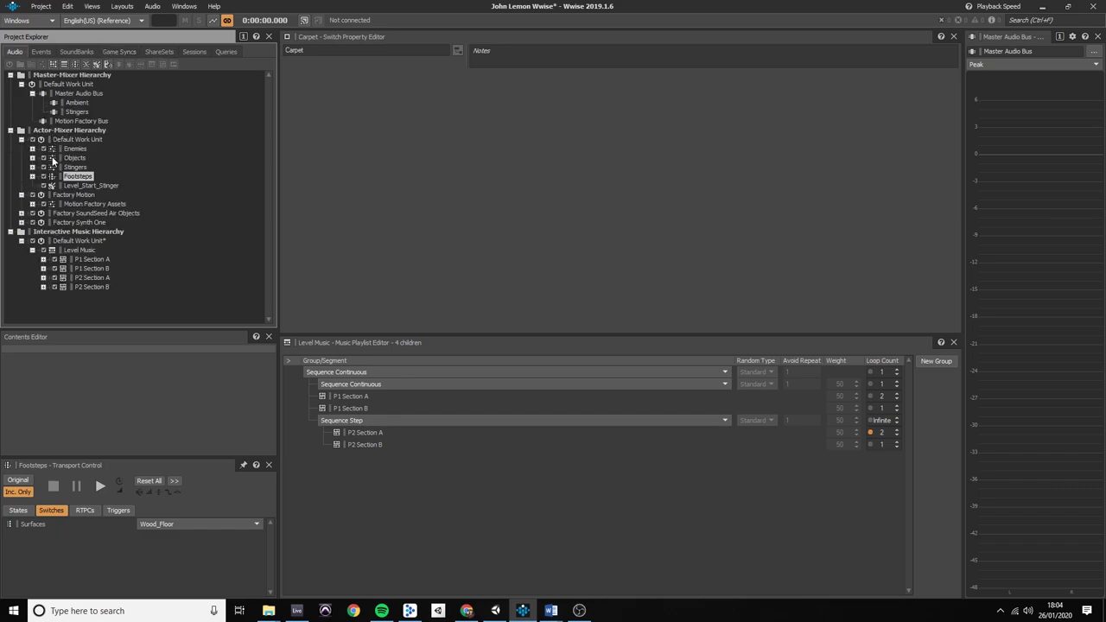
Expand Footsteps in the Audio hierarchy and view it in the Designer layout (F5).
click(32, 177)
click(76, 176)
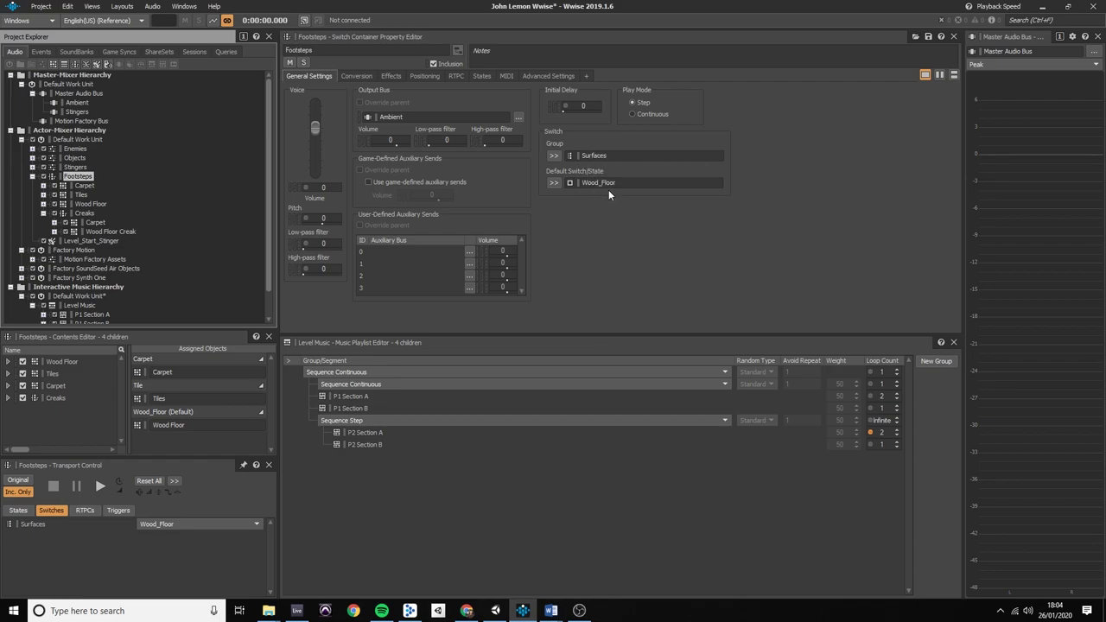
key(F5)
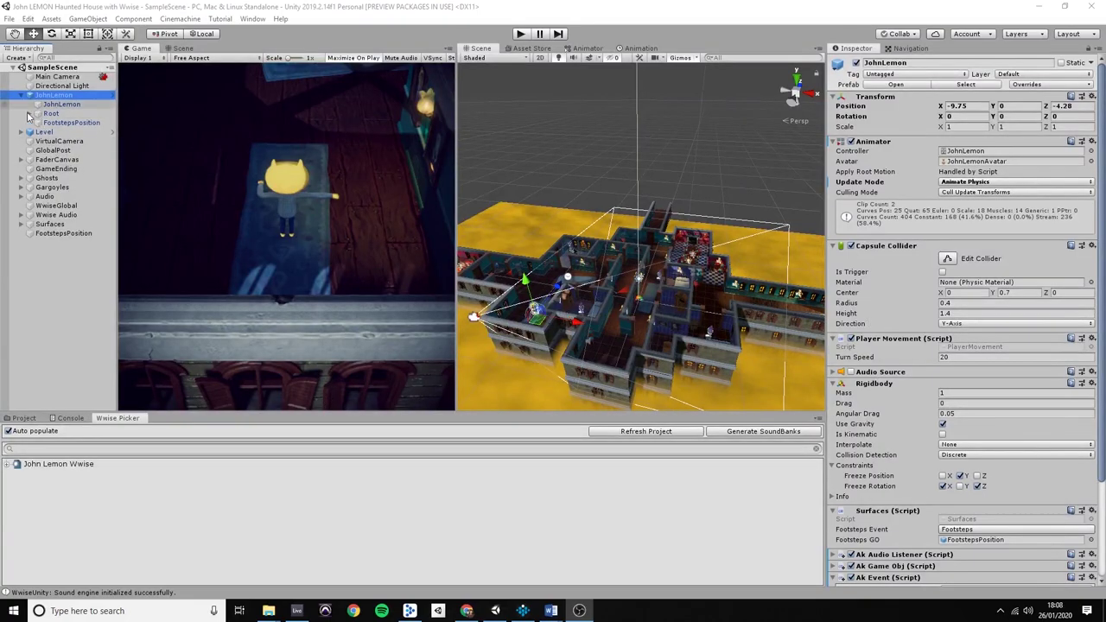
Expand the Surfaces object in the Hierarchy to show its Tiles and Carpet trigger groups.
click(38, 224)
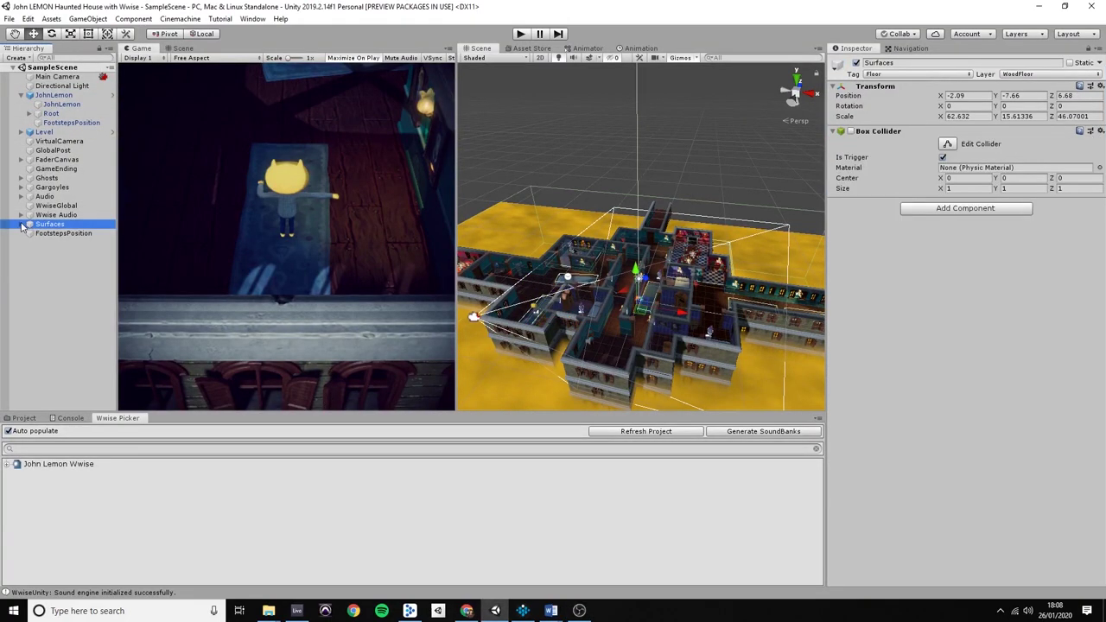
click(22, 225)
drag(588, 274, 820, 319)
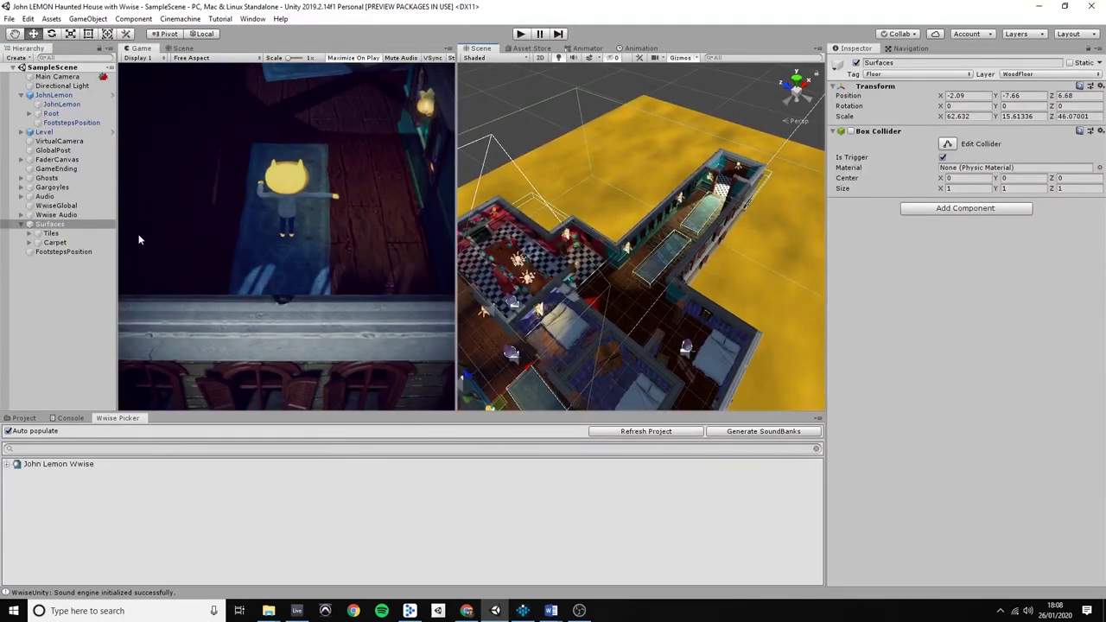
Select Carpet1 to review its AkSwitch triggers (Carpet on enter, Wood_Floor on exit), then return to Wwise.
click(30, 242)
click(63, 251)
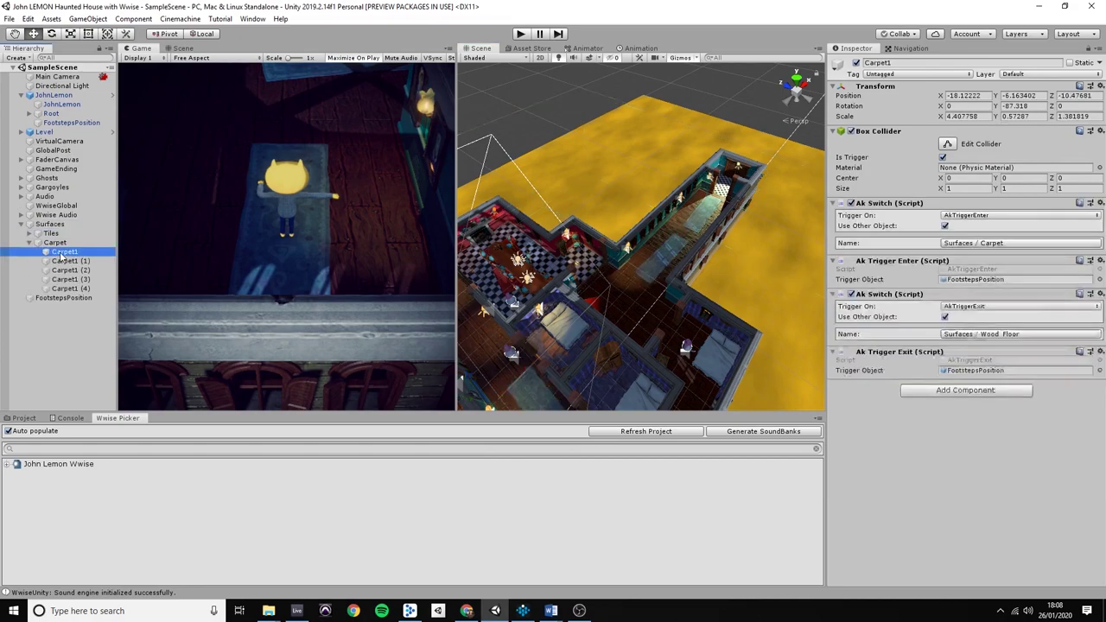
drag(633, 267, 473, 282)
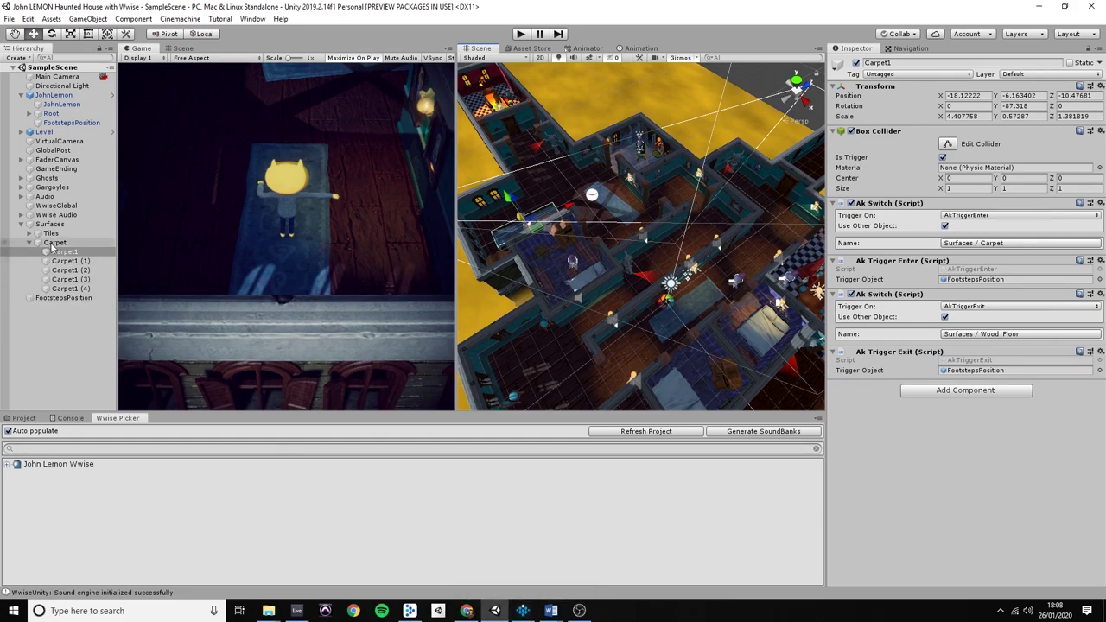
click(533, 614)
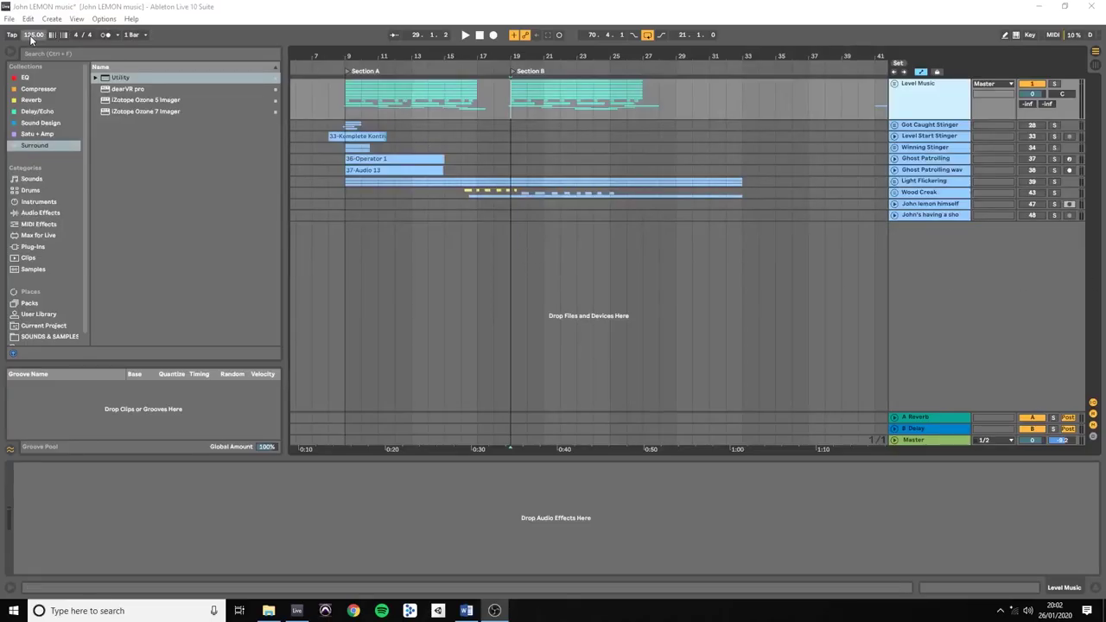
Unfold the Level Music group, play from the Section A locator, and unfold the Part 1 instrument tracks.
click(895, 83)
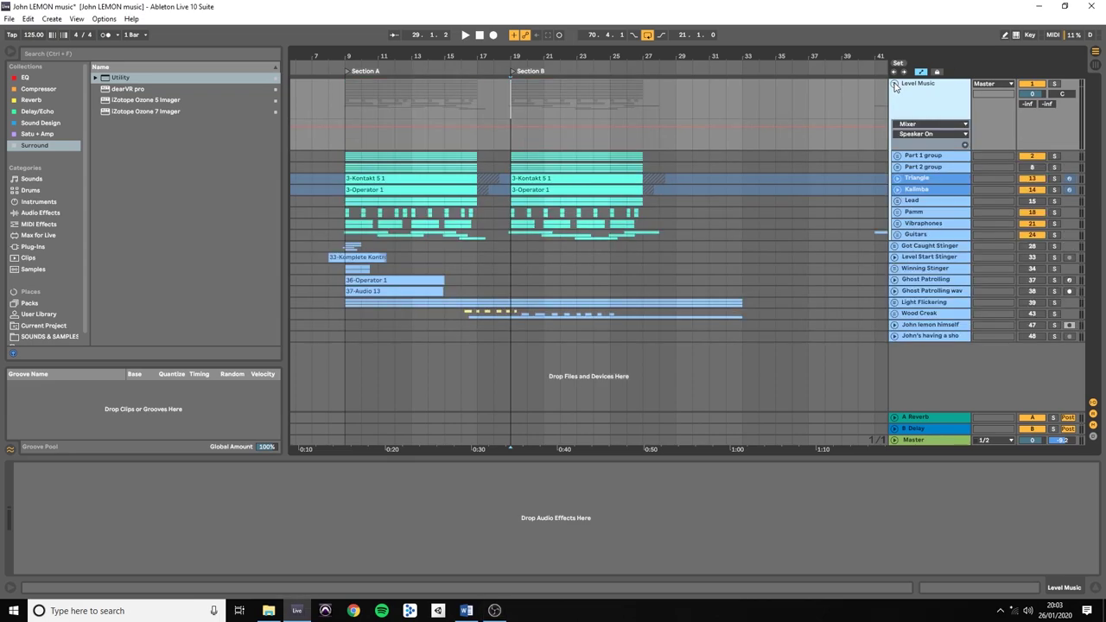
click(346, 73)
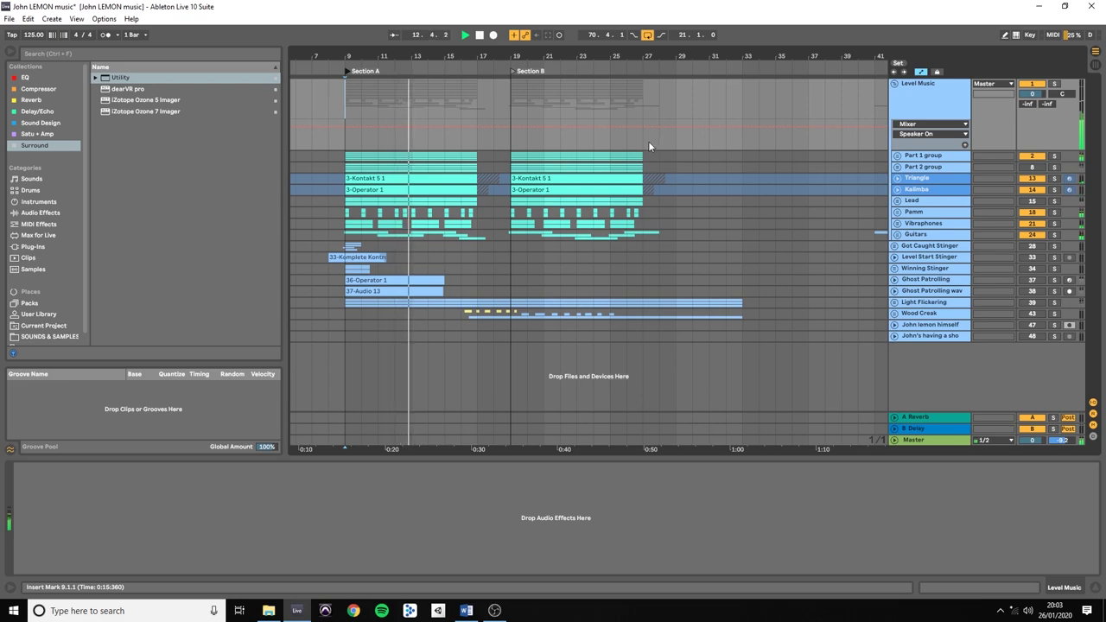
click(896, 157)
scroll(625, 153, down, 3)
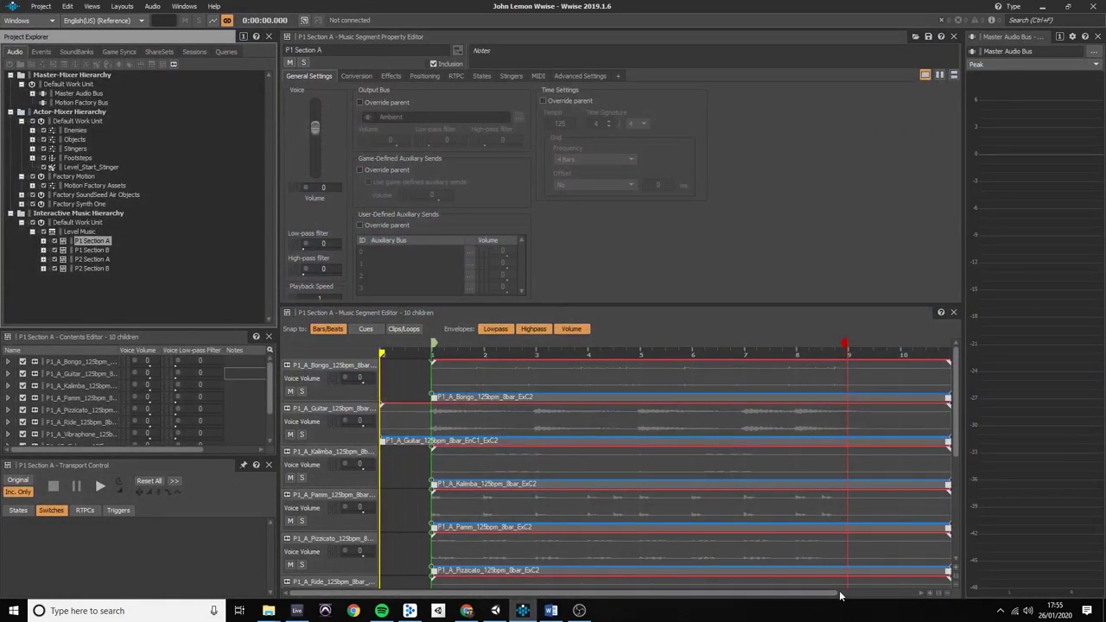
Play and stop the P1 Section A music segment, then select the Level Music playlist container.
drag(840, 595, 847, 595)
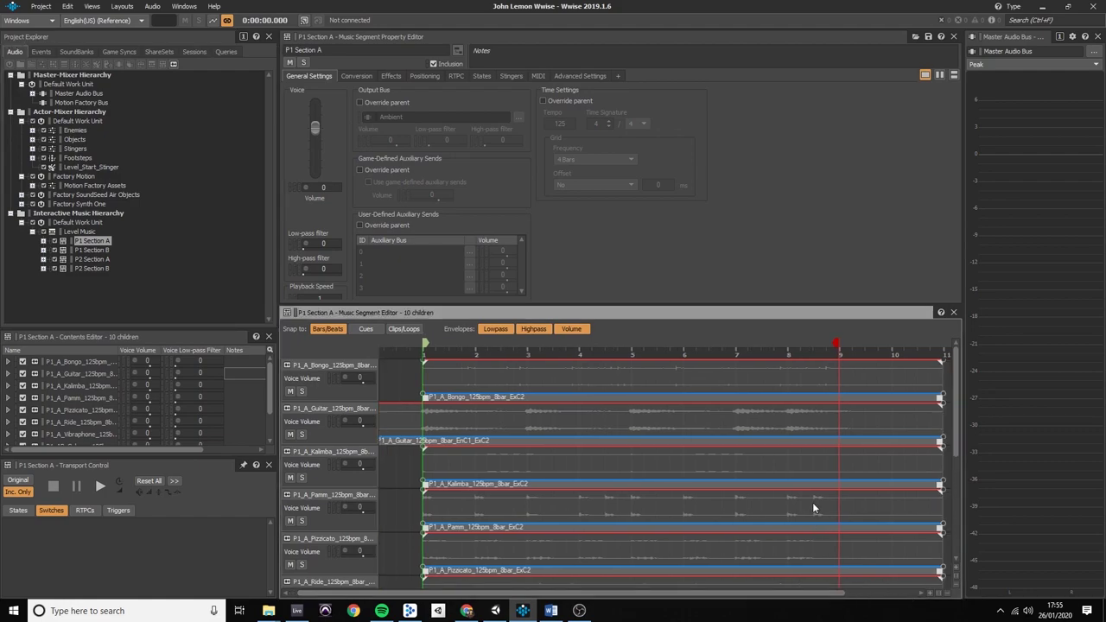
scroll(813, 502, down, 1)
scroll(813, 503, right, 3)
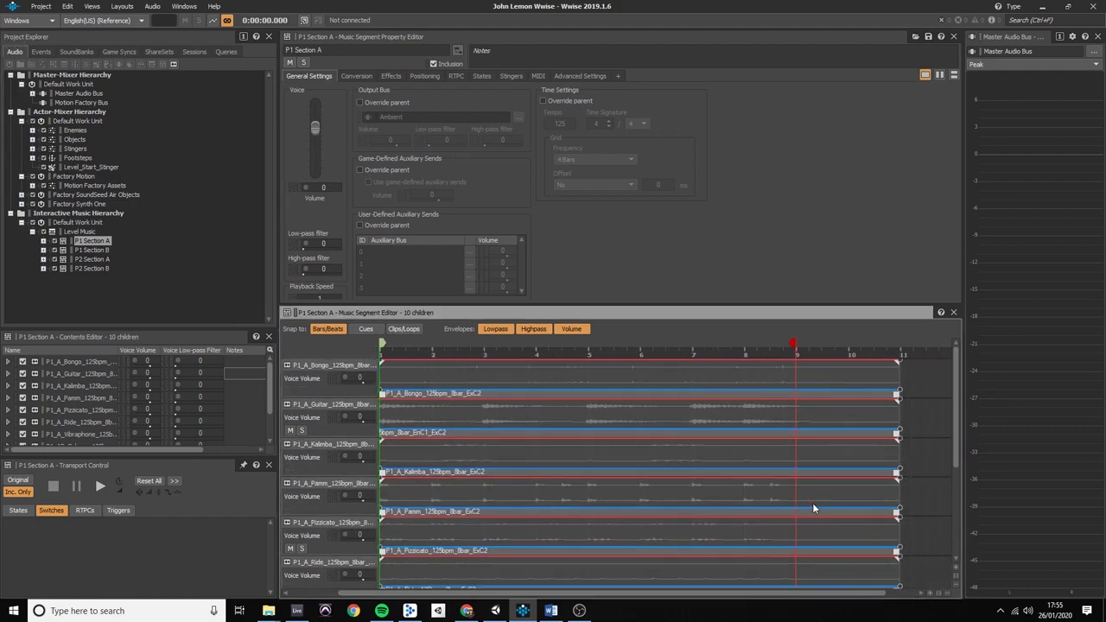
scroll(813, 503, right, 2)
scroll(736, 460, left, 5)
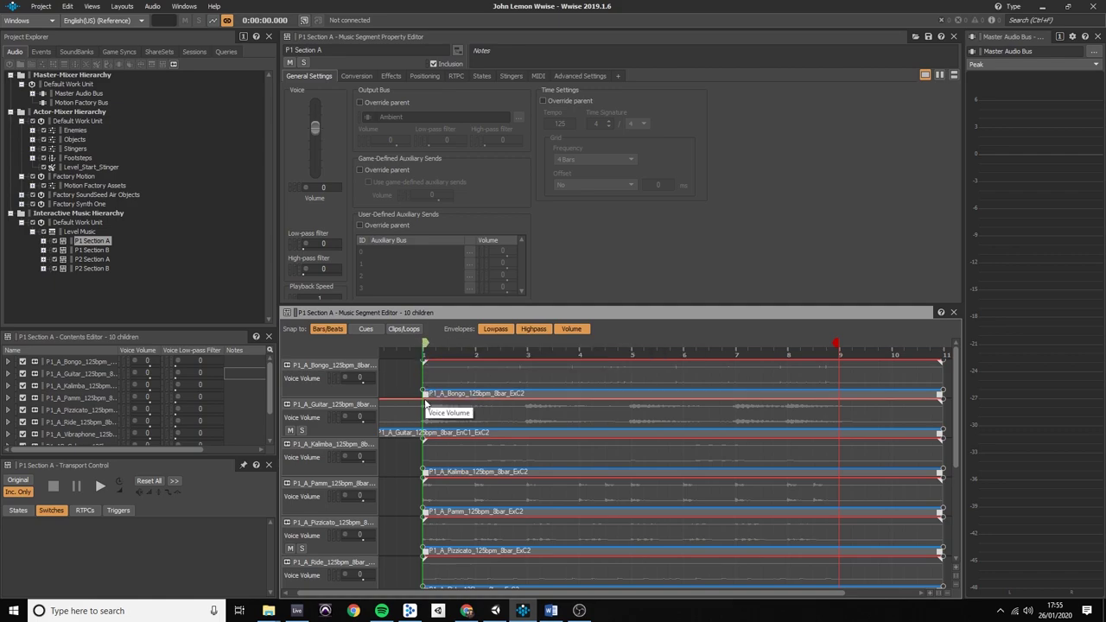
click(75, 240)
key(space)
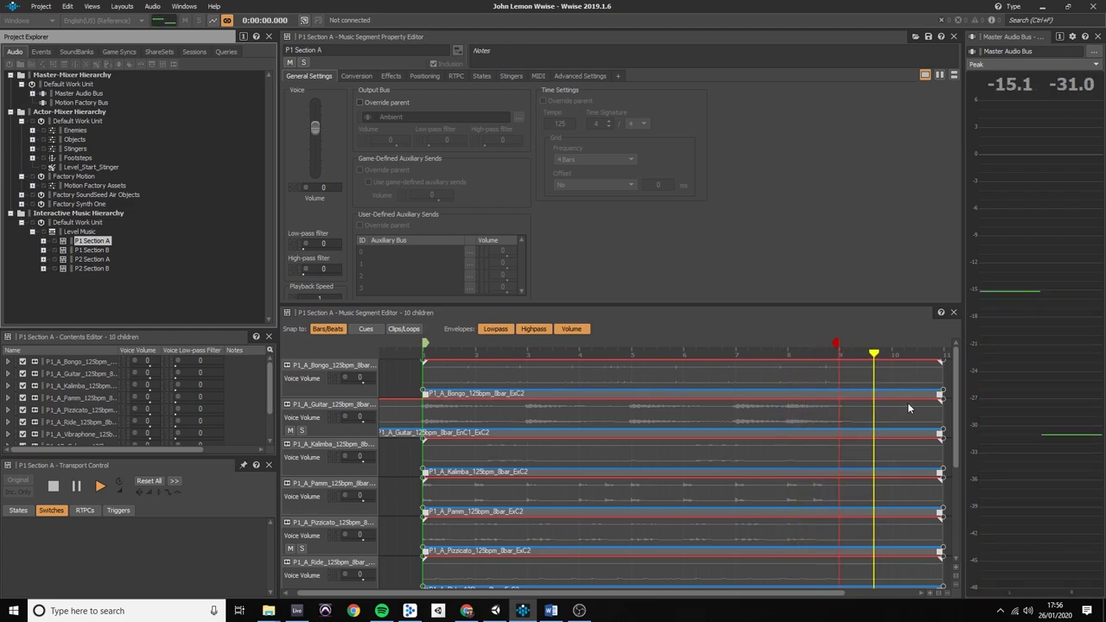
key(space)
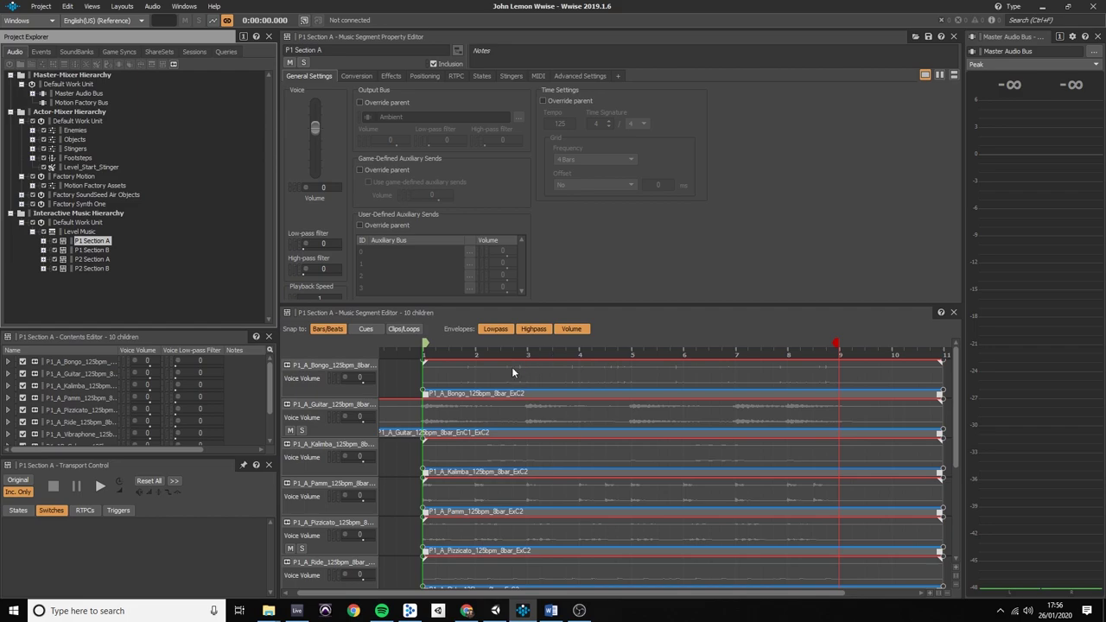
click(77, 231)
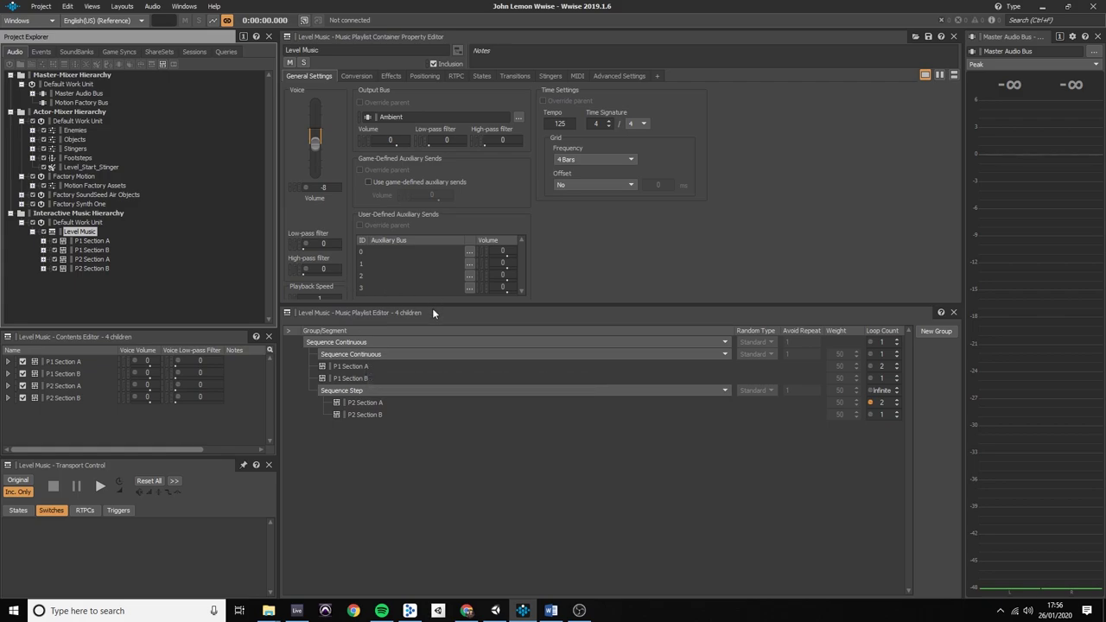
Audition the Level Music playlist at playback speeds 1.1, 1.5 and 1.3, then select P2 Section A.
drag(435, 306, 436, 335)
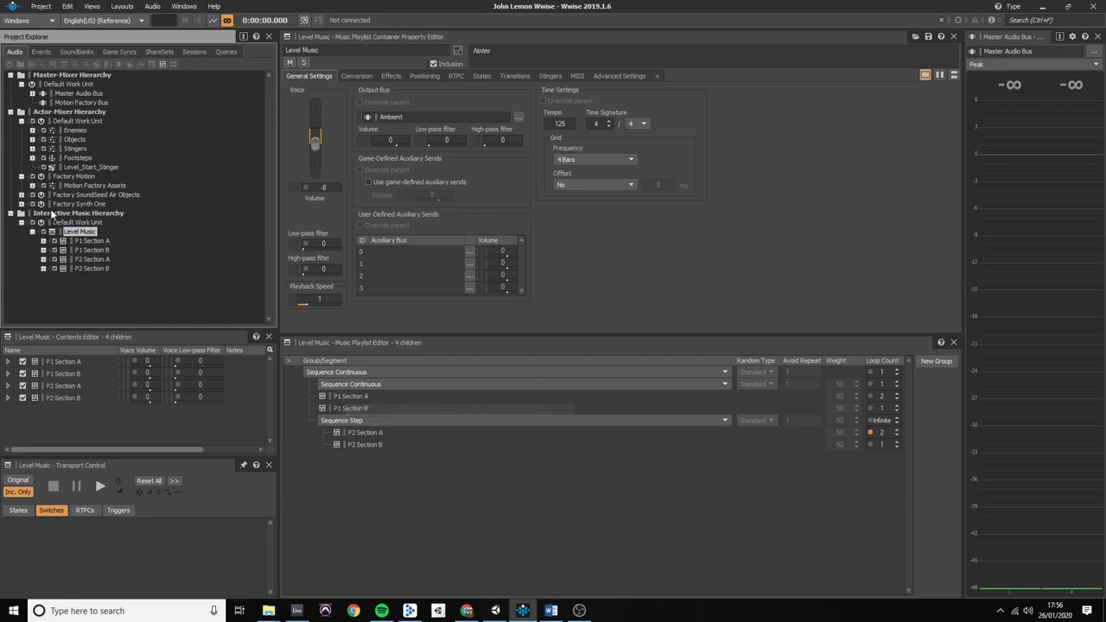
key(space)
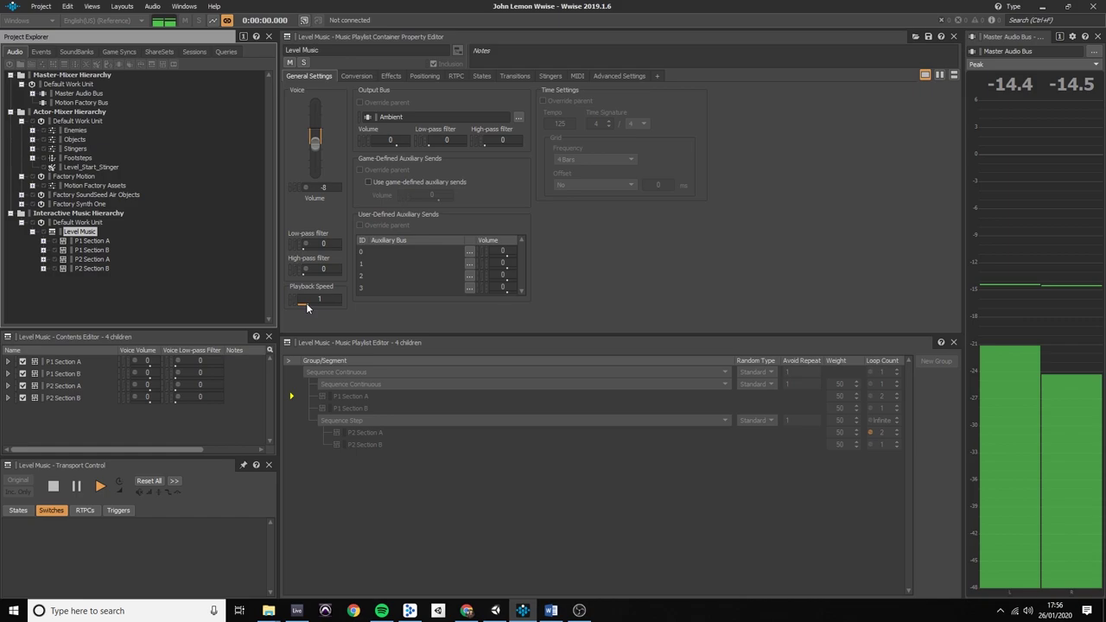
drag(306, 302, 282, 312)
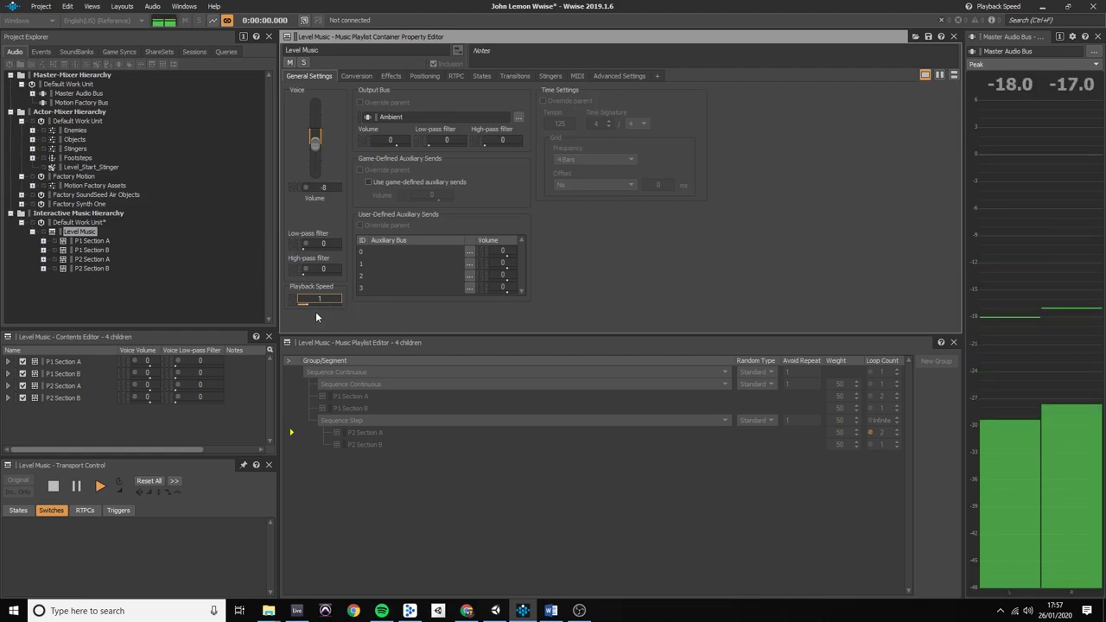
mouse_move(306, 304)
mouse_down()
mouse_move(296, 313)
mouse_move(312, 312)
mouse_up()
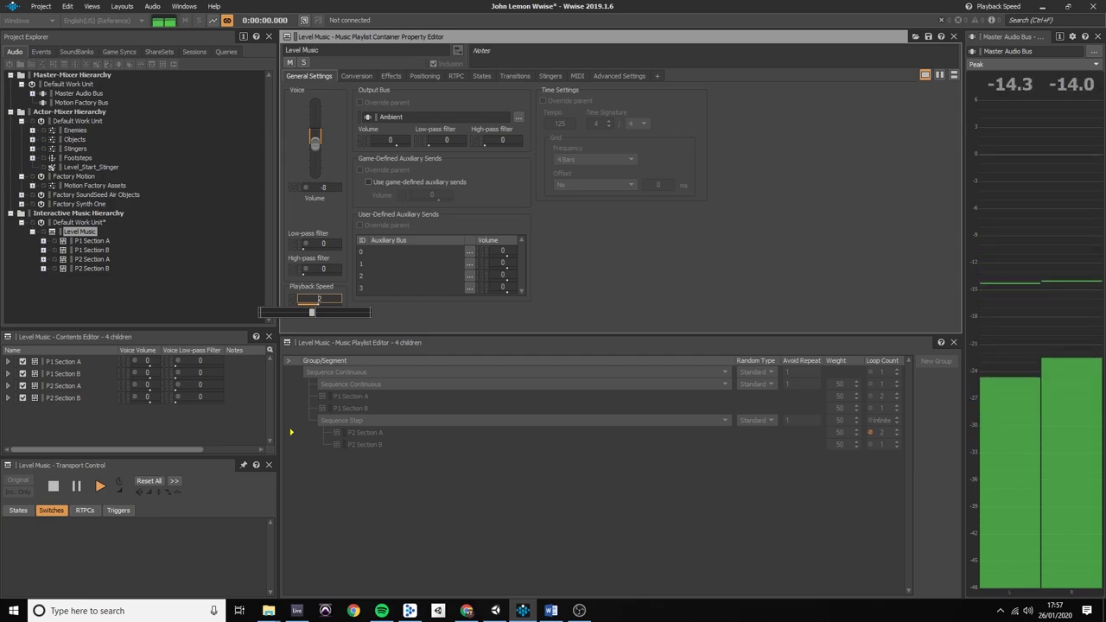
drag(312, 312, 281, 312)
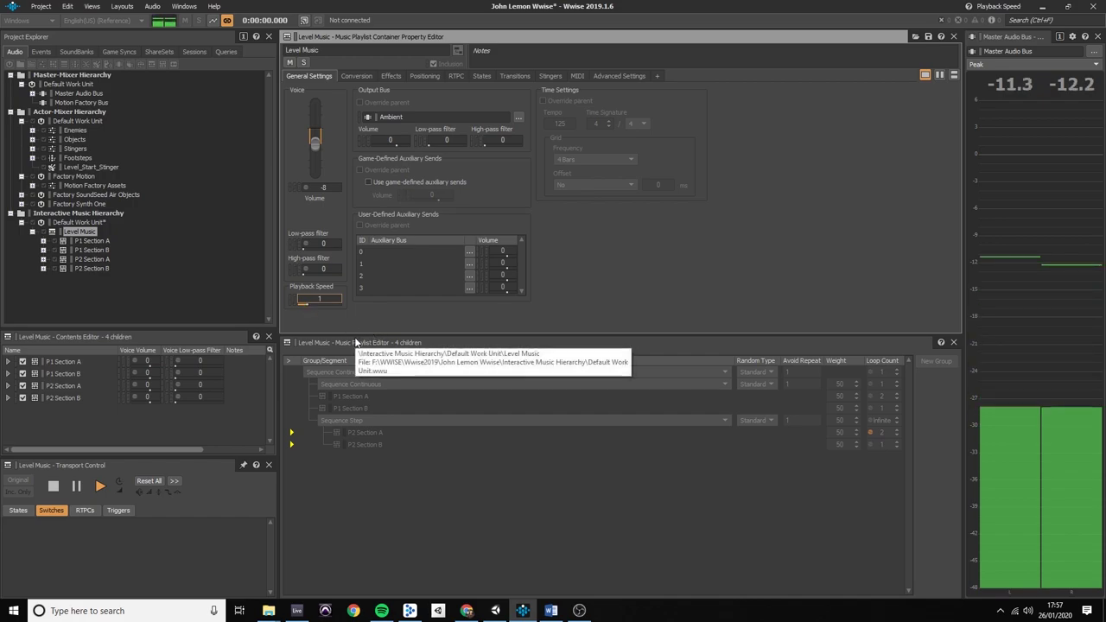
key(space)
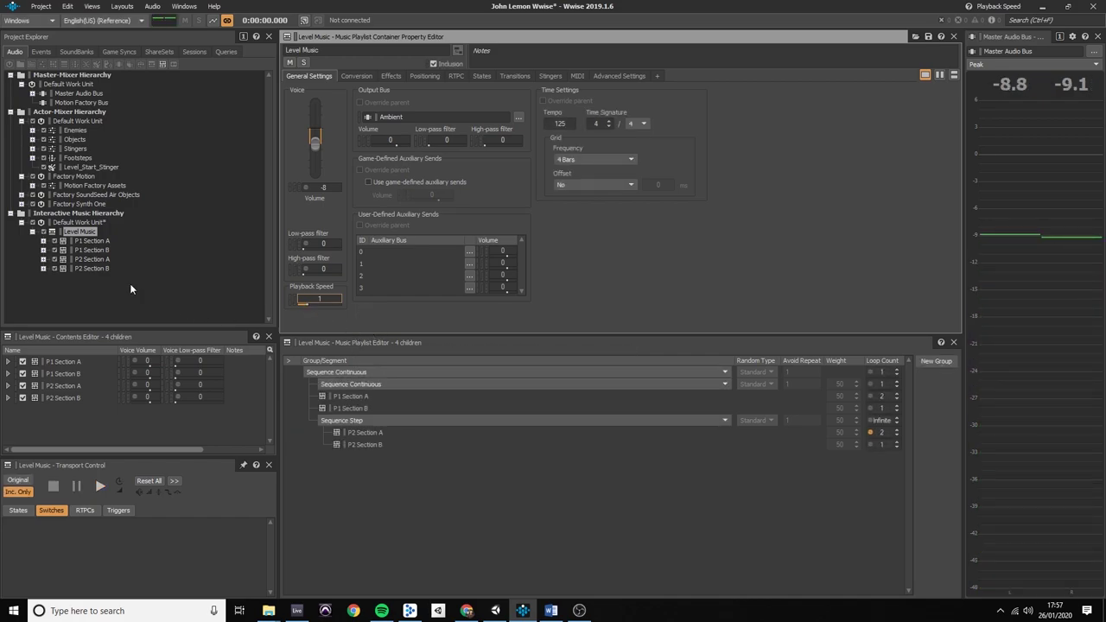
click(92, 260)
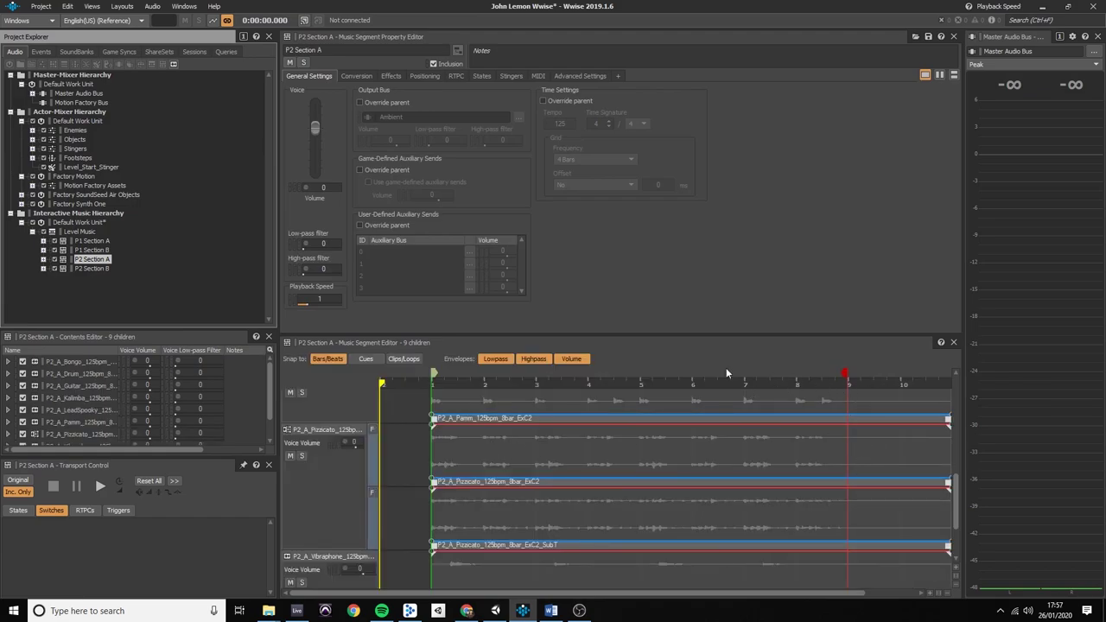
Select the Pizzicato track, confirm its Random Step setting, and play the P2 Section A segment.
click(467, 431)
right_click(324, 478)
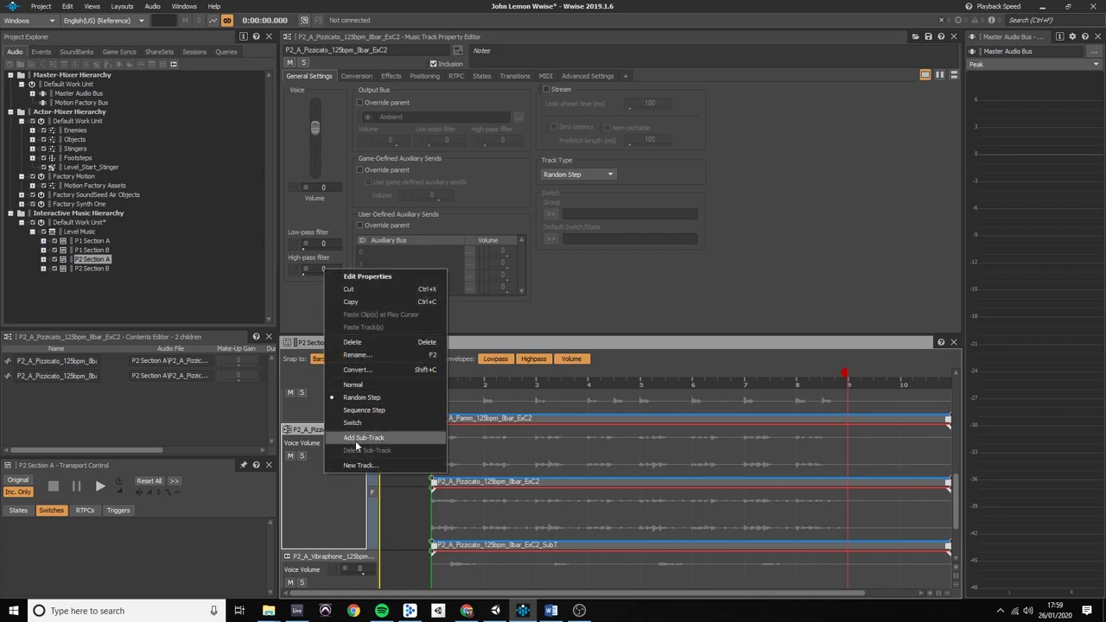
click(331, 500)
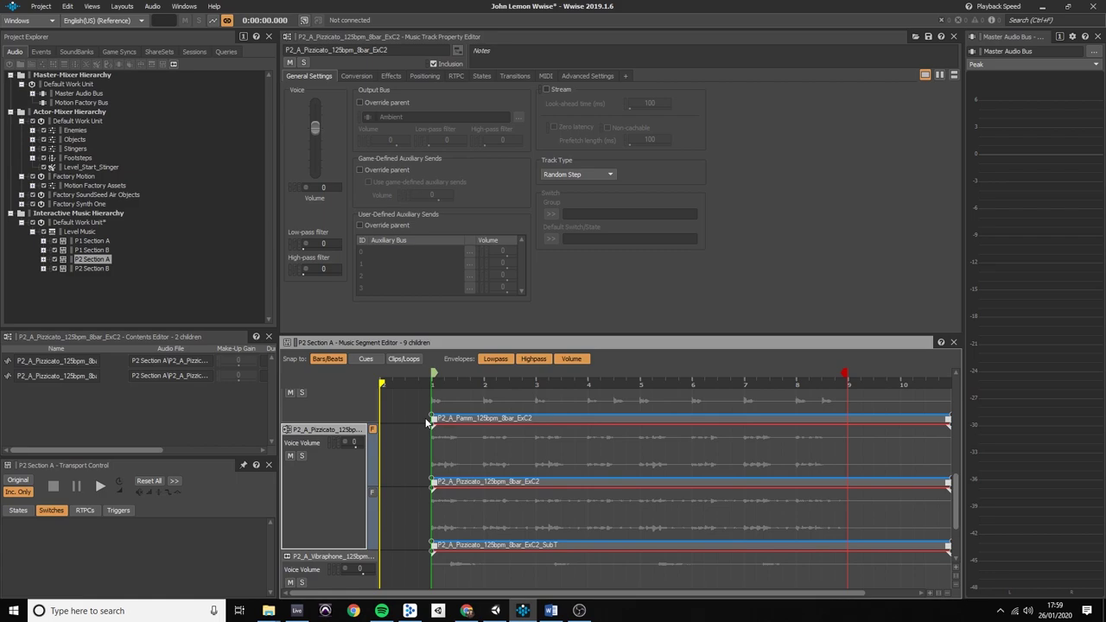
key(space)
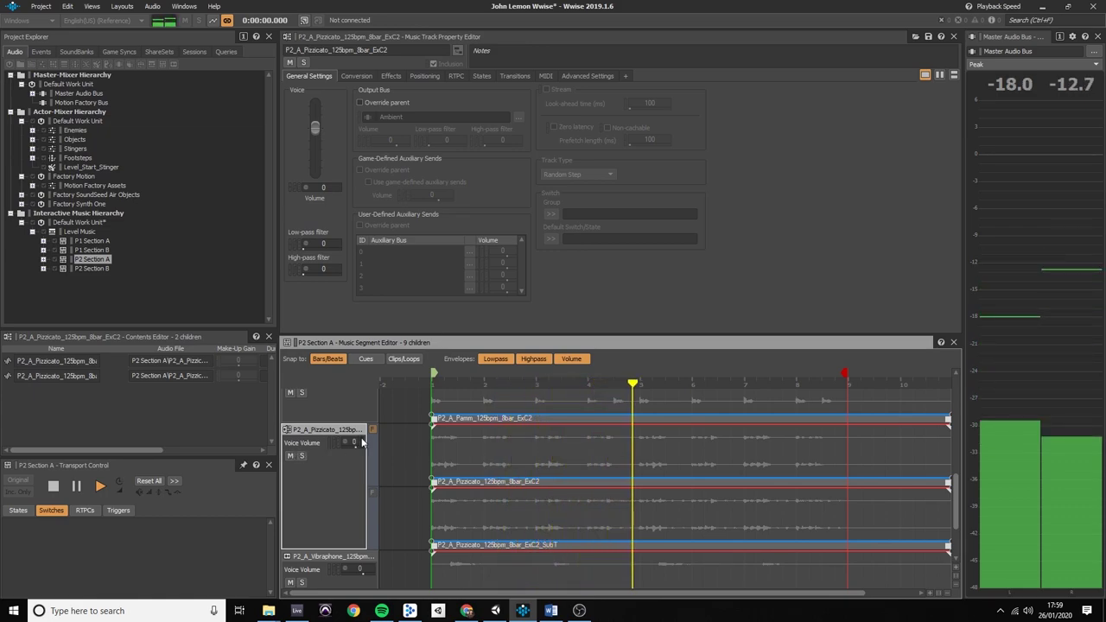
key(space)
Preview the segment using the second Pizzicato sub-track, then clear the sub-track preview choice.
click(372, 494)
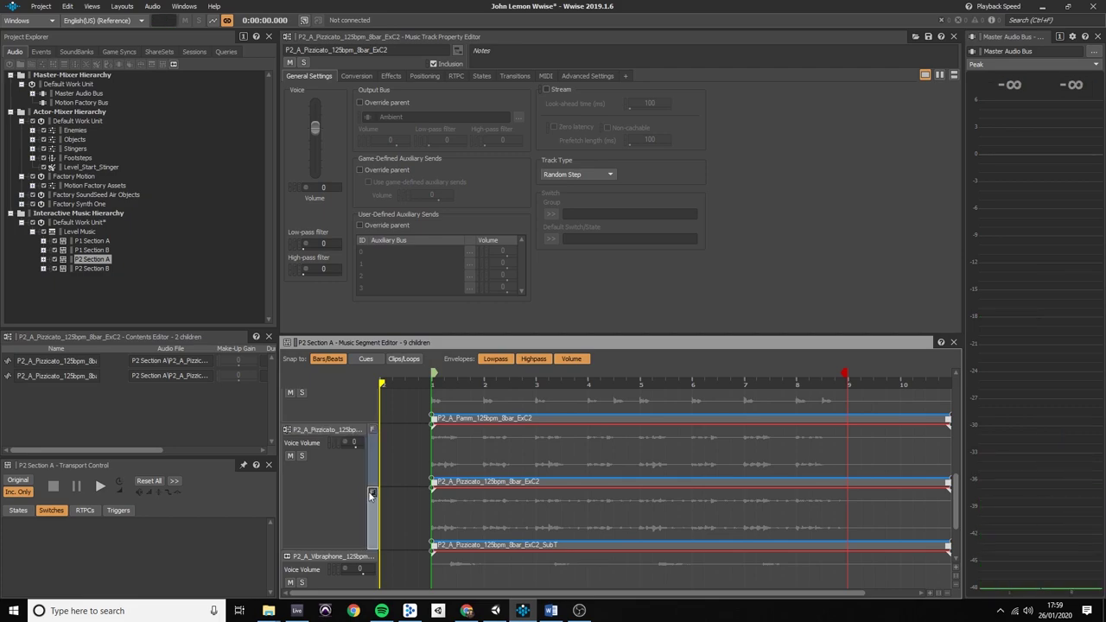
key(space)
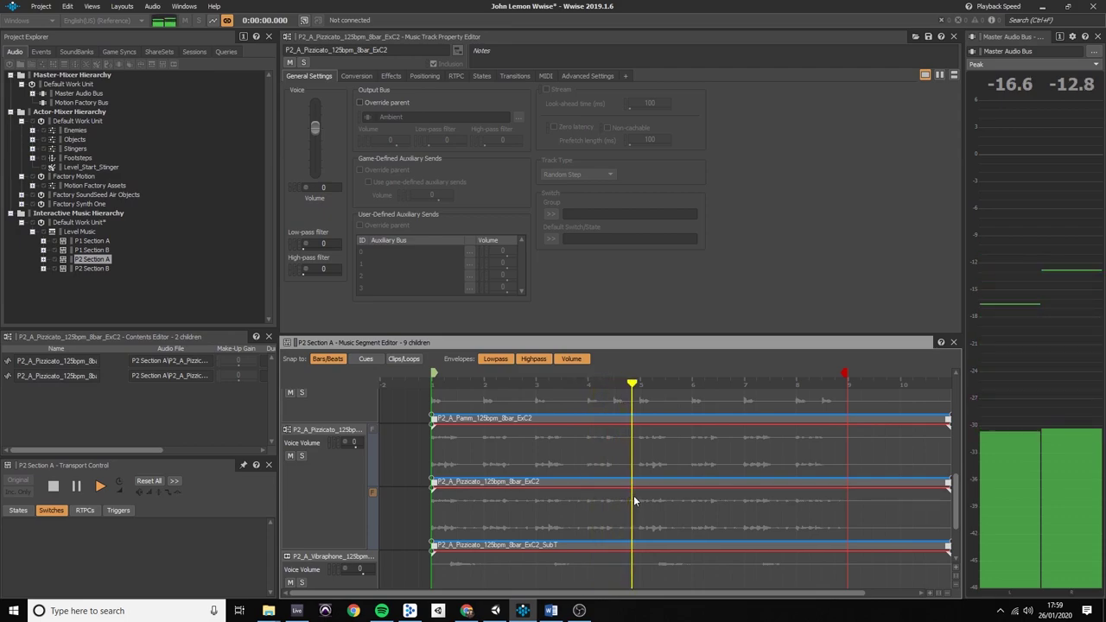
click(374, 492)
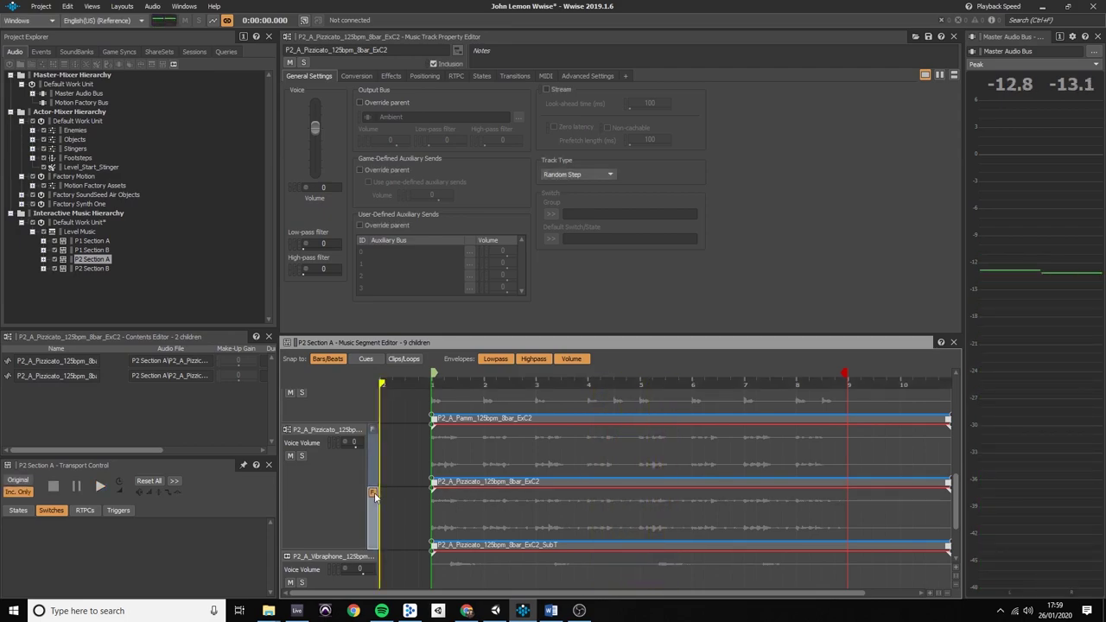
click(345, 499)
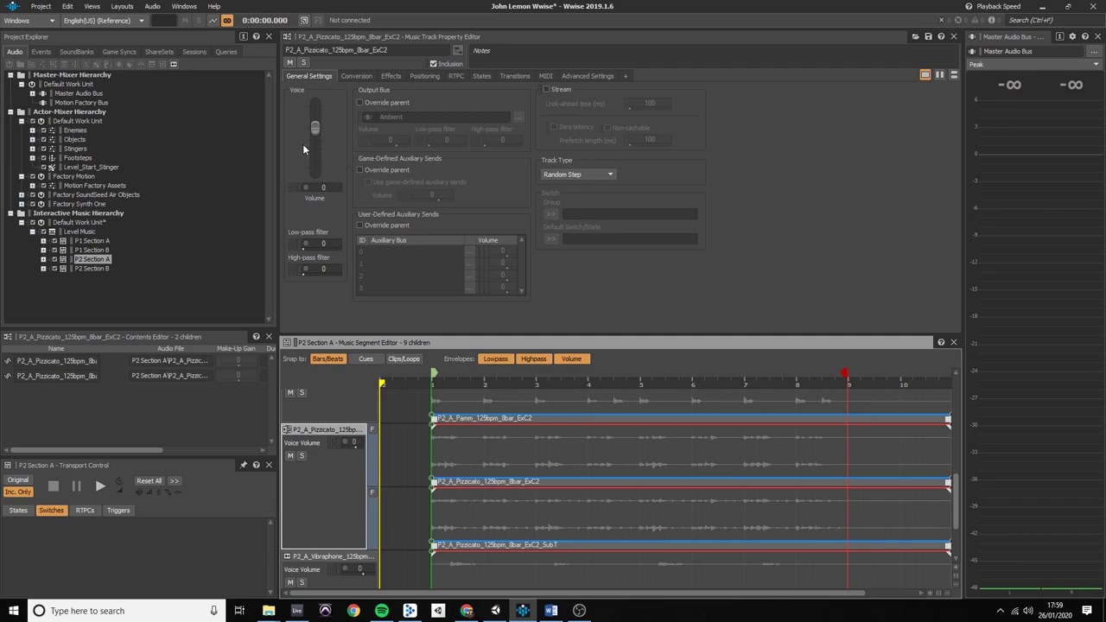
Compare Level Music with the Master Audio Bus, then expand the bus list to reveal Ambient and Stingers.
click(69, 234)
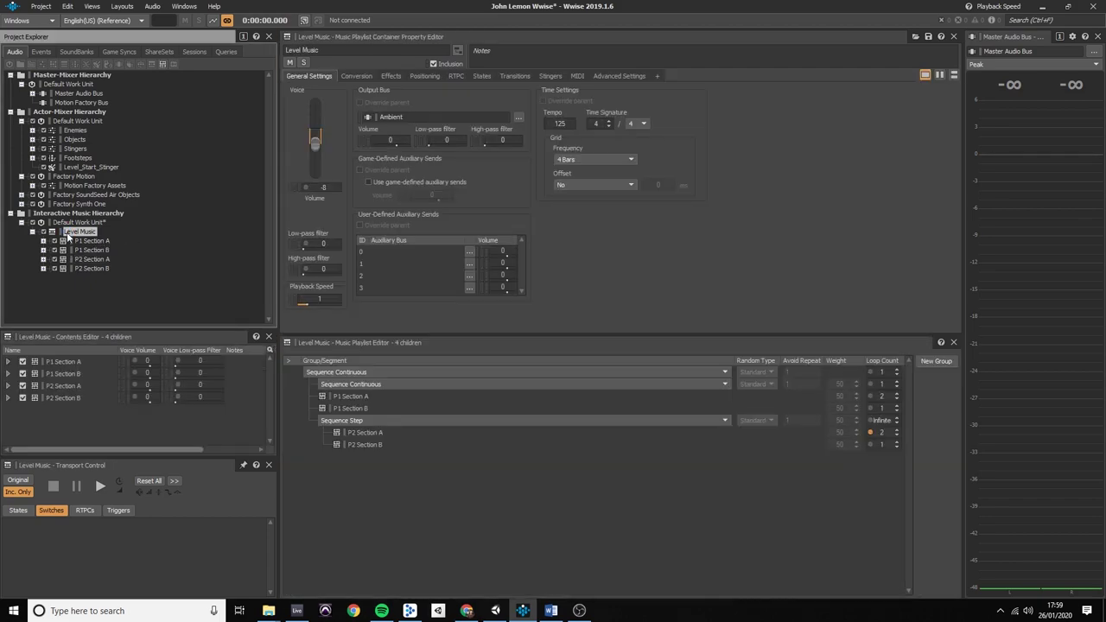
click(63, 94)
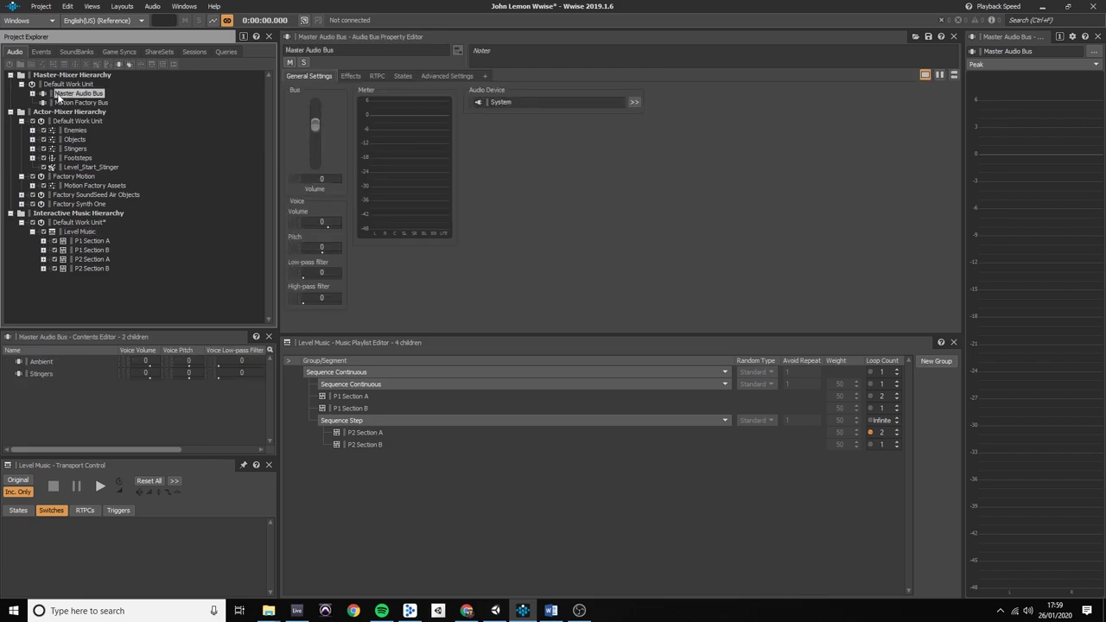
click(67, 231)
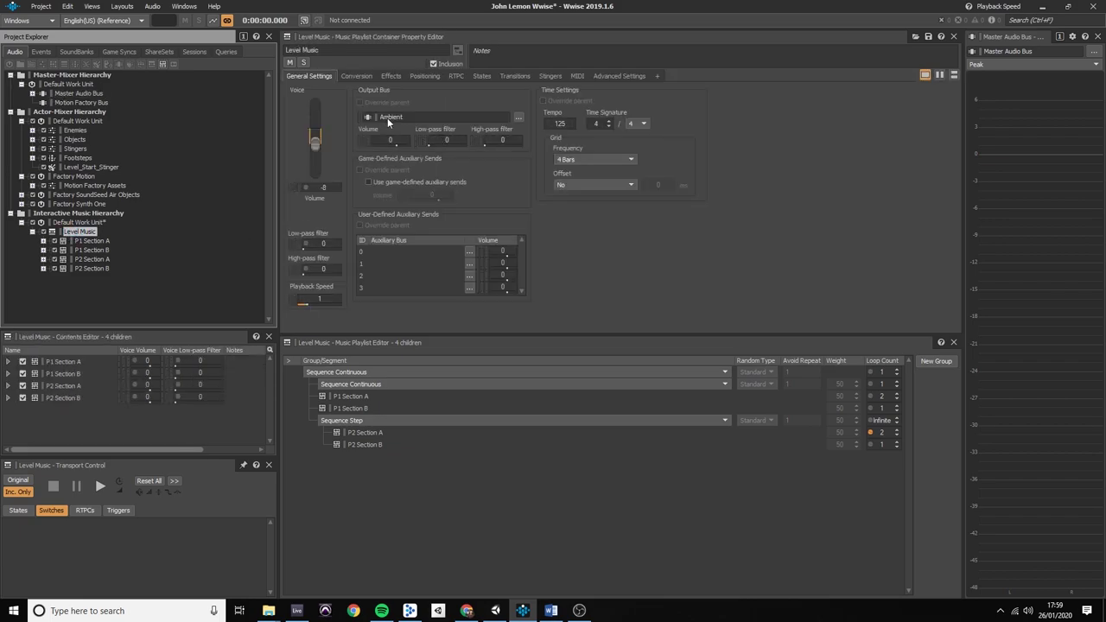
click(32, 92)
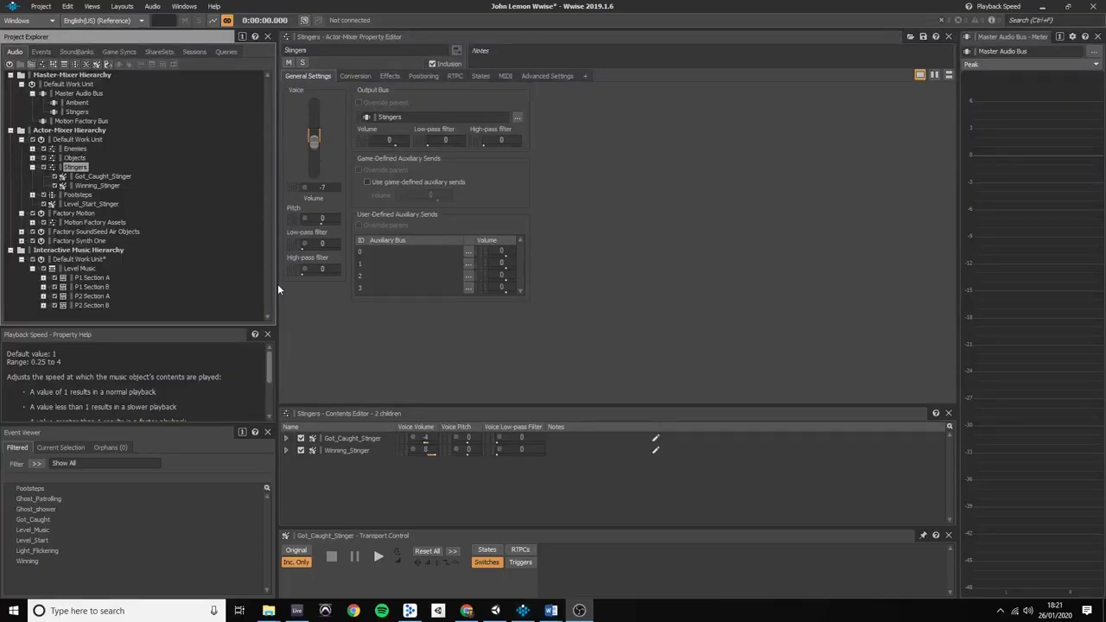
click(92, 176)
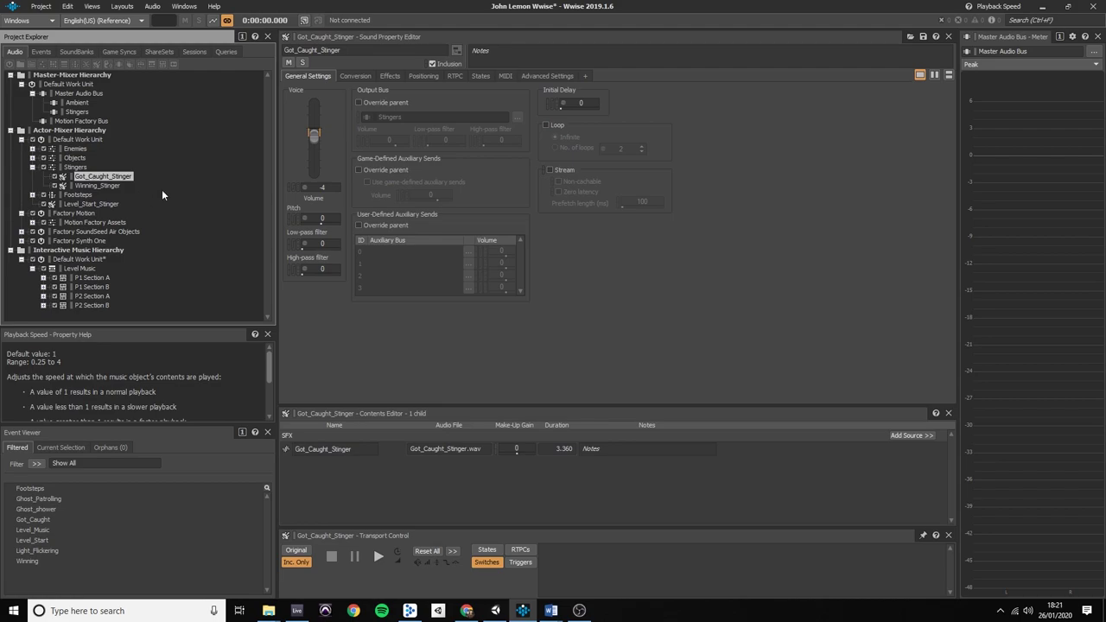
key(space)
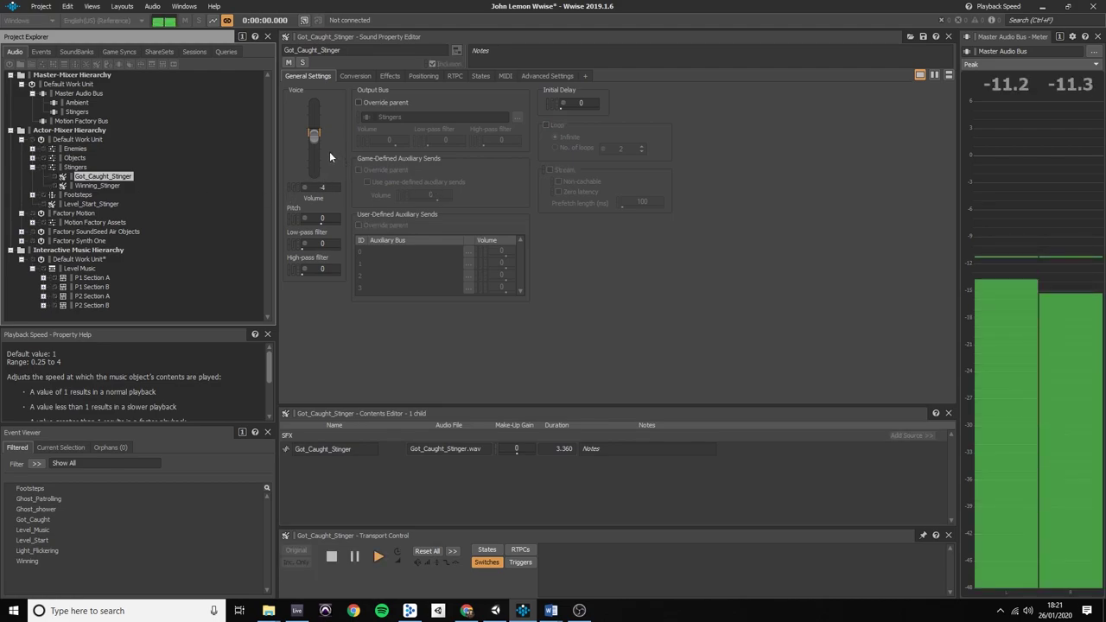
click(97, 185)
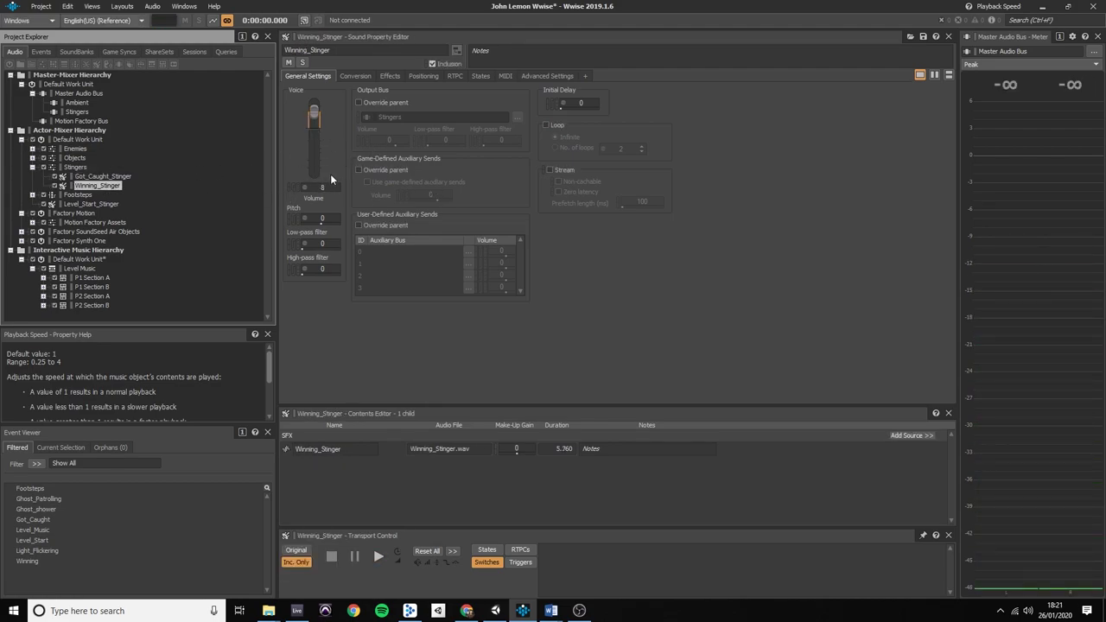
key(space)
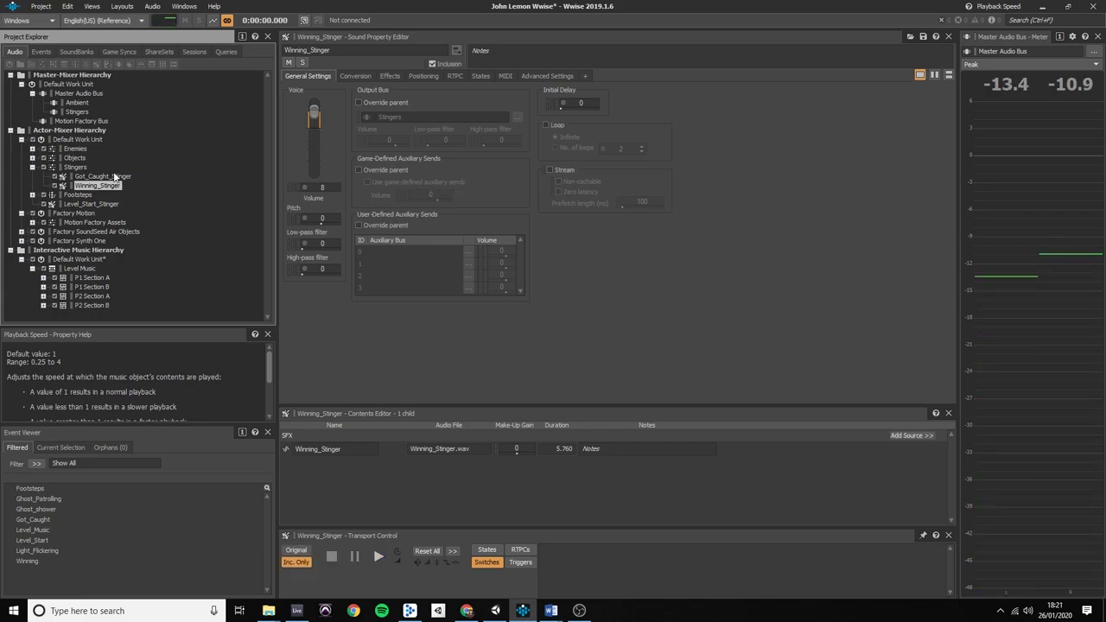
click(77, 167)
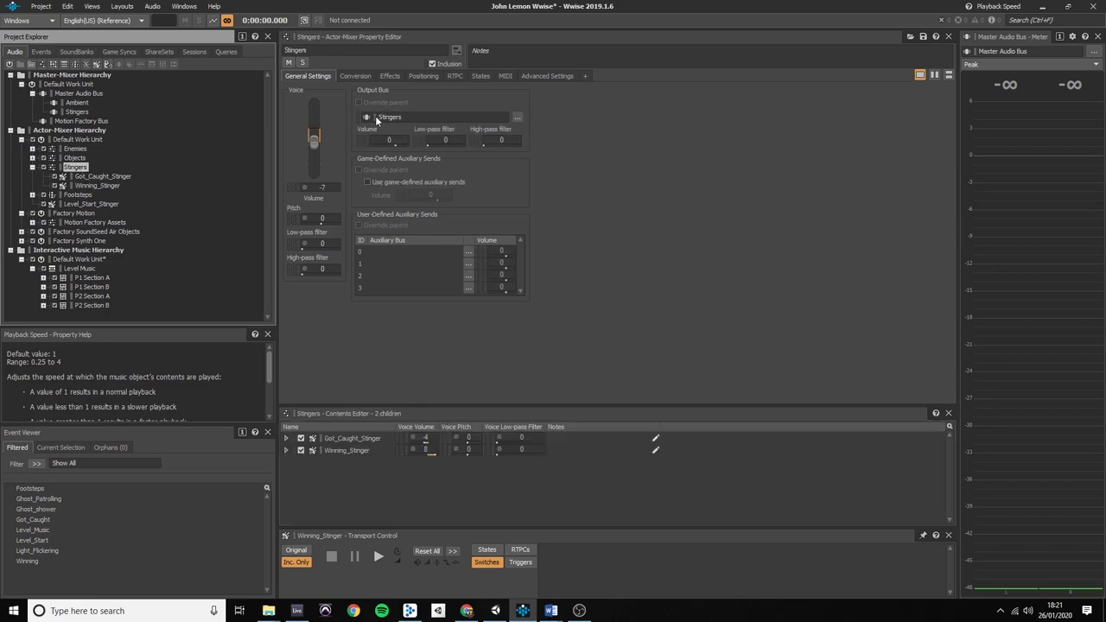
Review the Stingers bus and Ambient bus settings, ending on Stingers' auto-ducking of Ambient by -24.
click(69, 111)
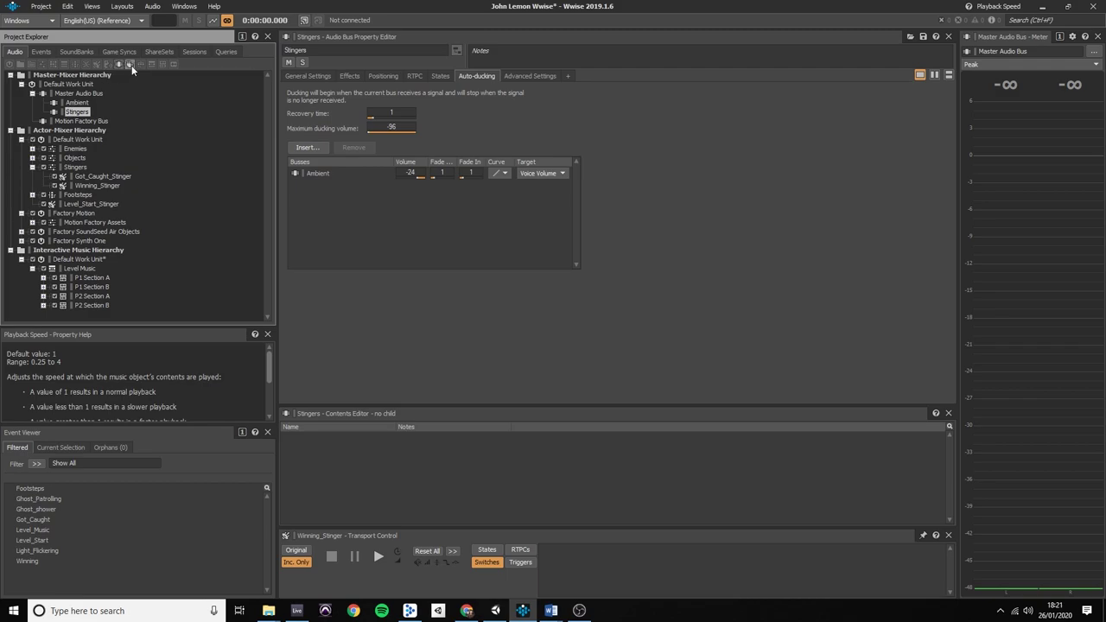
click(86, 111)
click(308, 75)
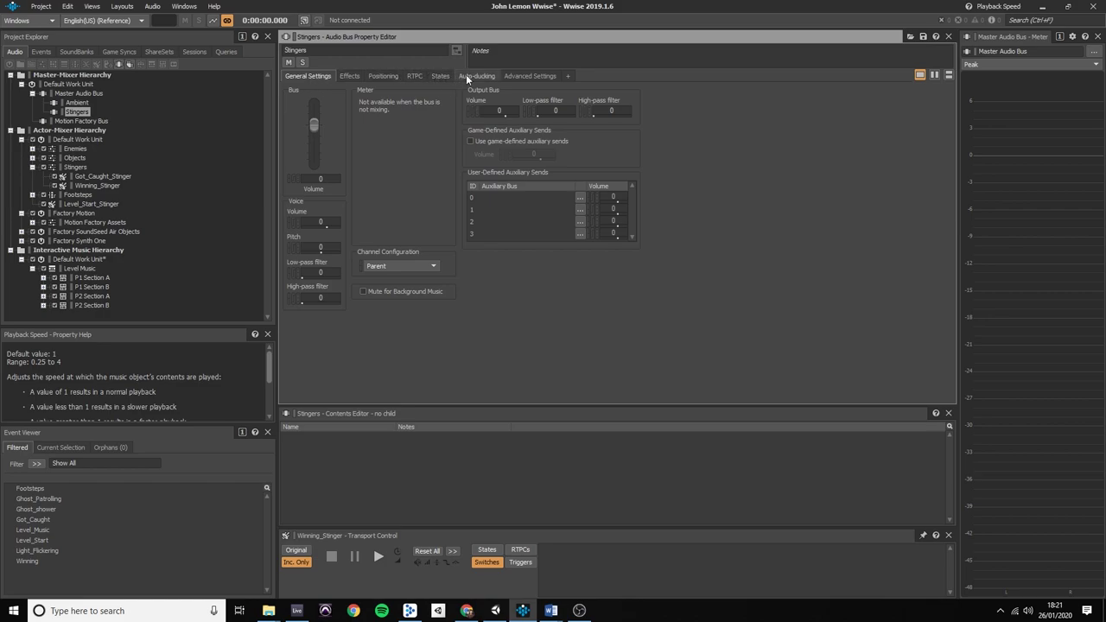
click(77, 102)
click(80, 112)
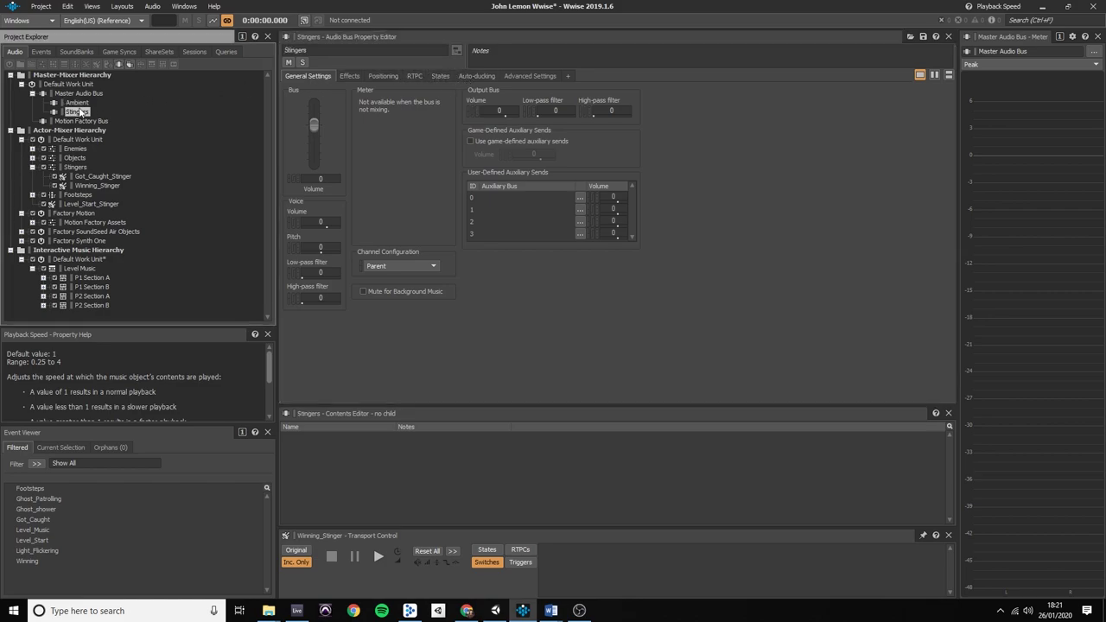
click(472, 75)
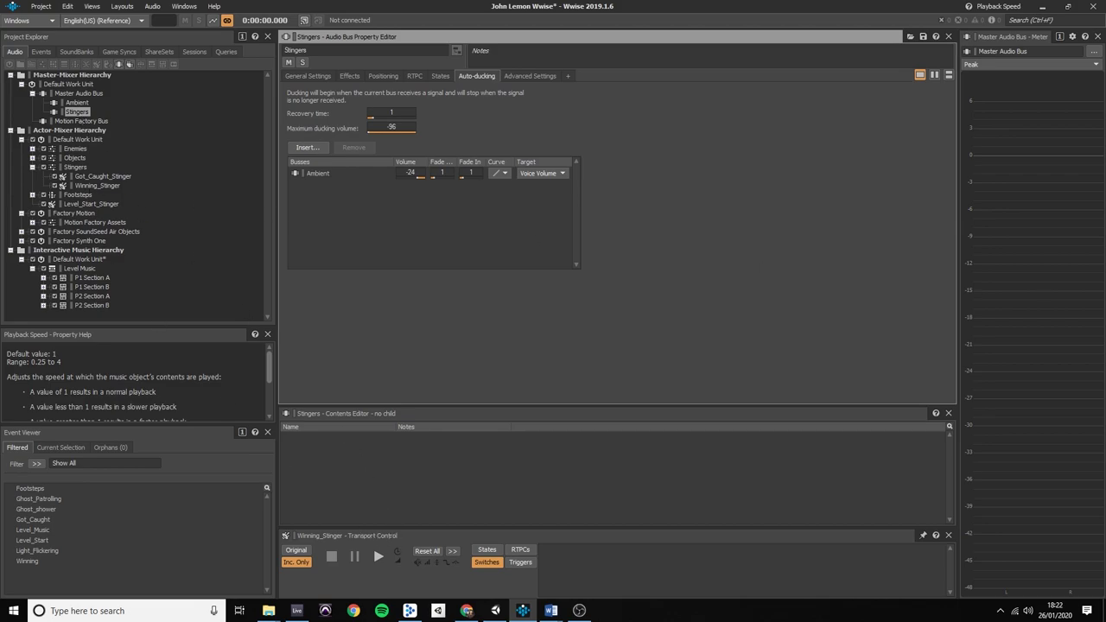
In Unity, select GameEnding and preview its Ak Event posting Winning on trigger collision enter.
key(alt+Tab)
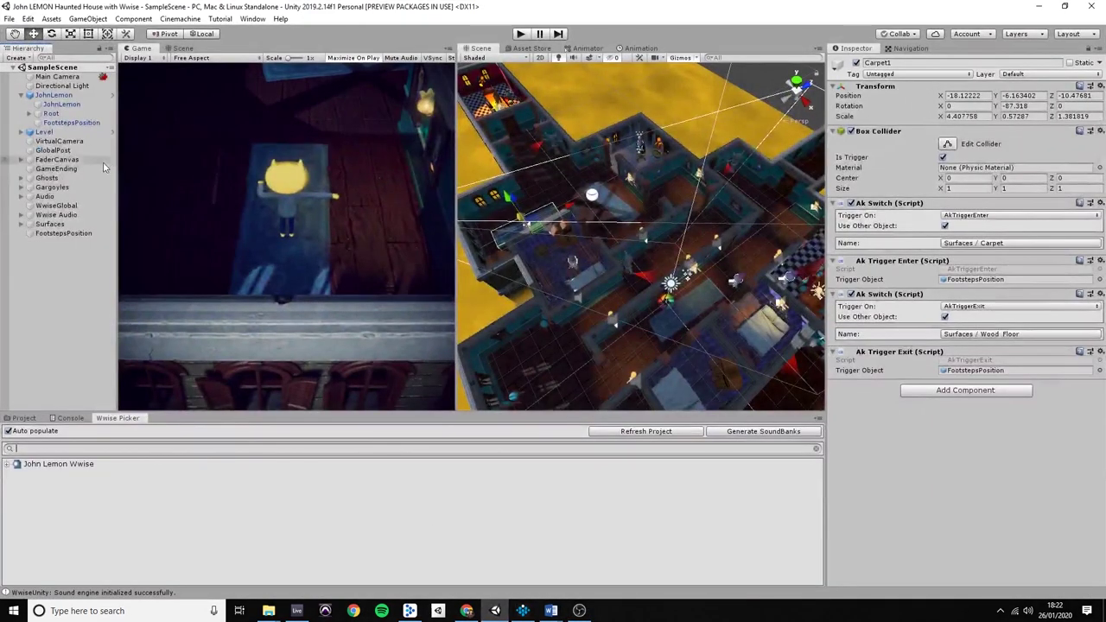
click(57, 169)
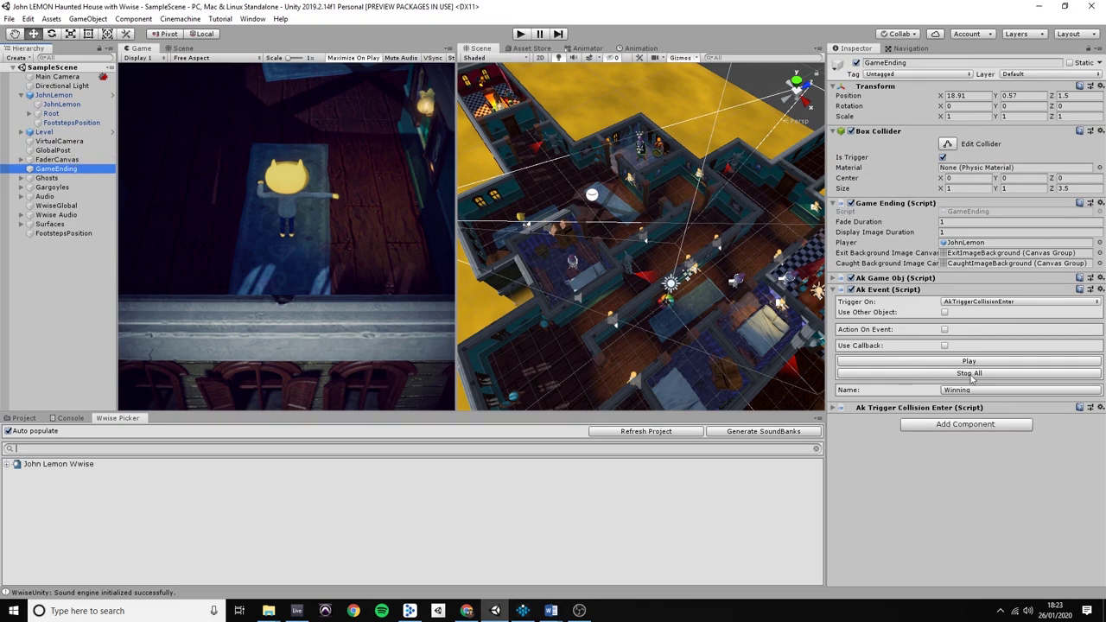
drag(709, 260, 737, 234)
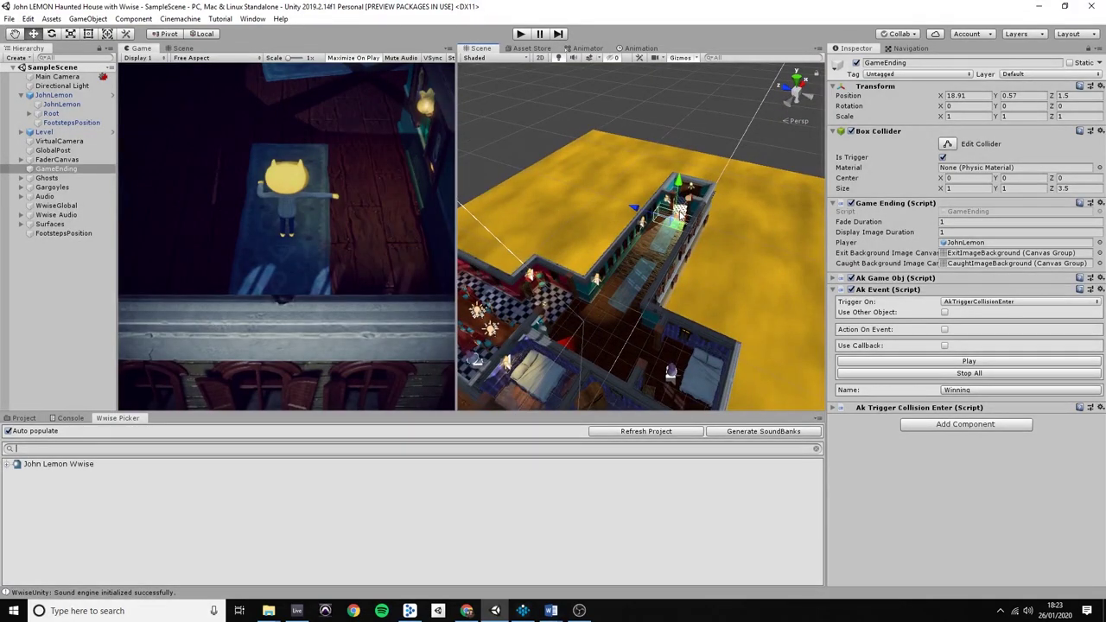
click(969, 362)
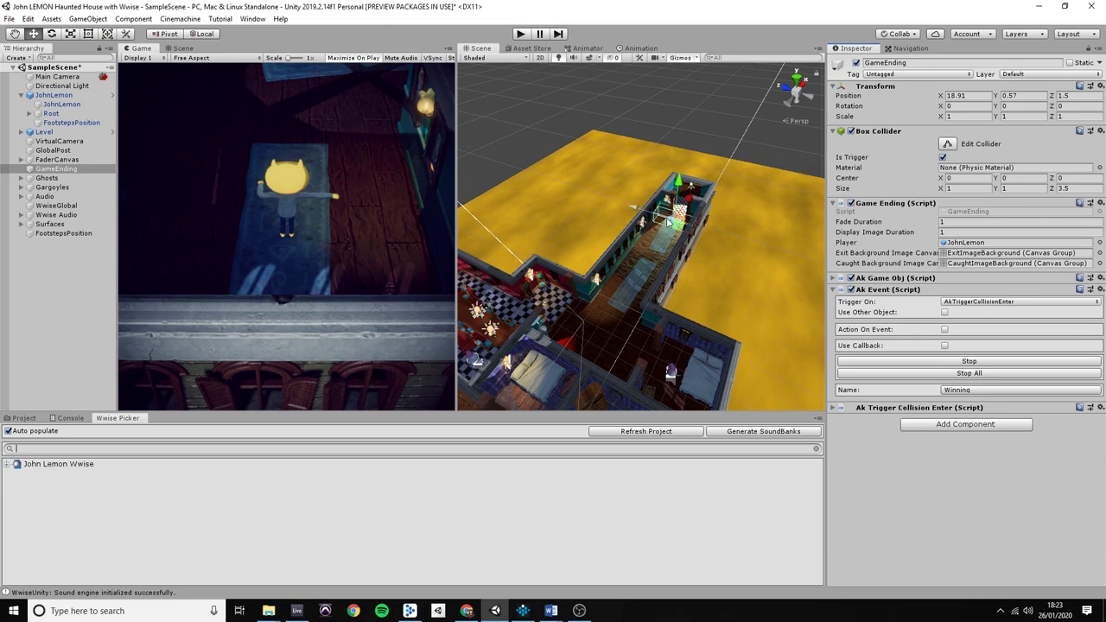
drag(790, 197, 248, 272)
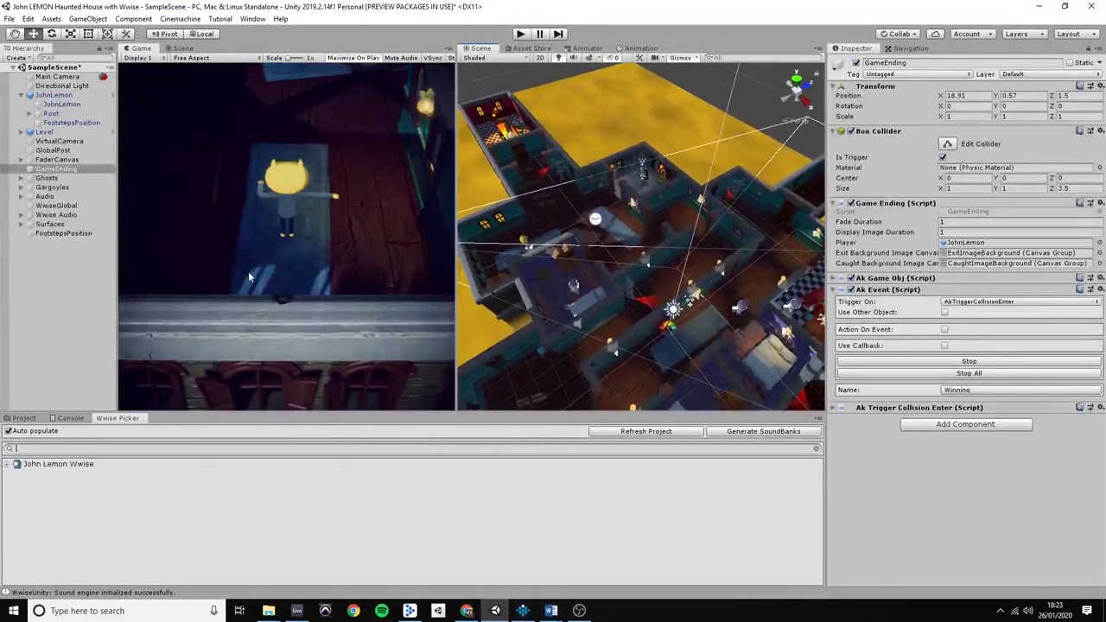
Expand Ghosts and the first Ghost, select its PointOfView object, and zoom in on its capsule.
click(20, 178)
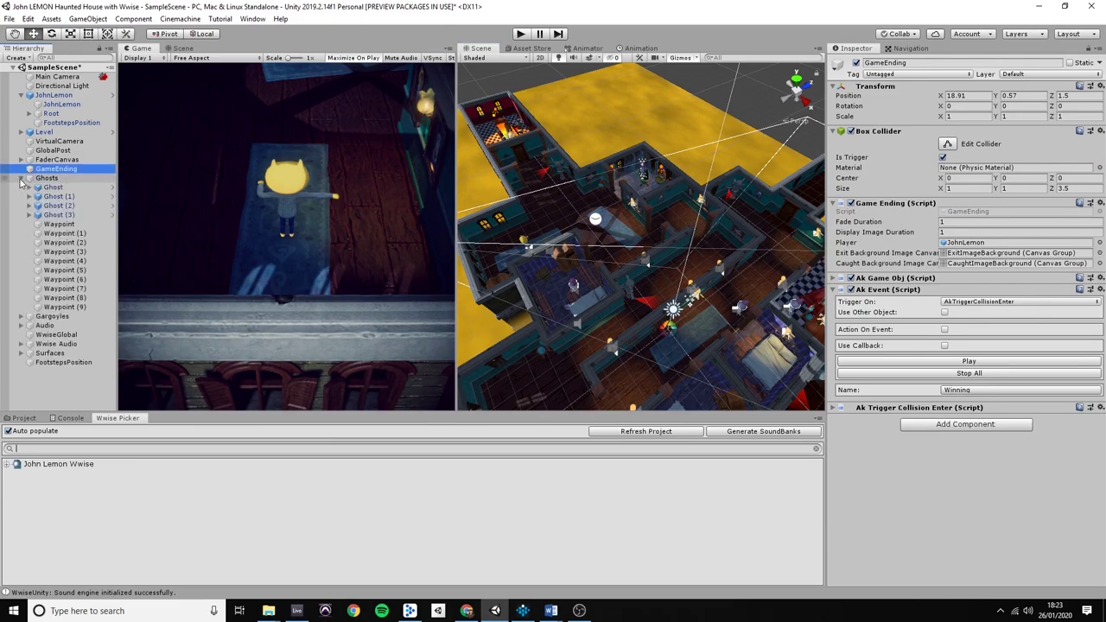
click(30, 188)
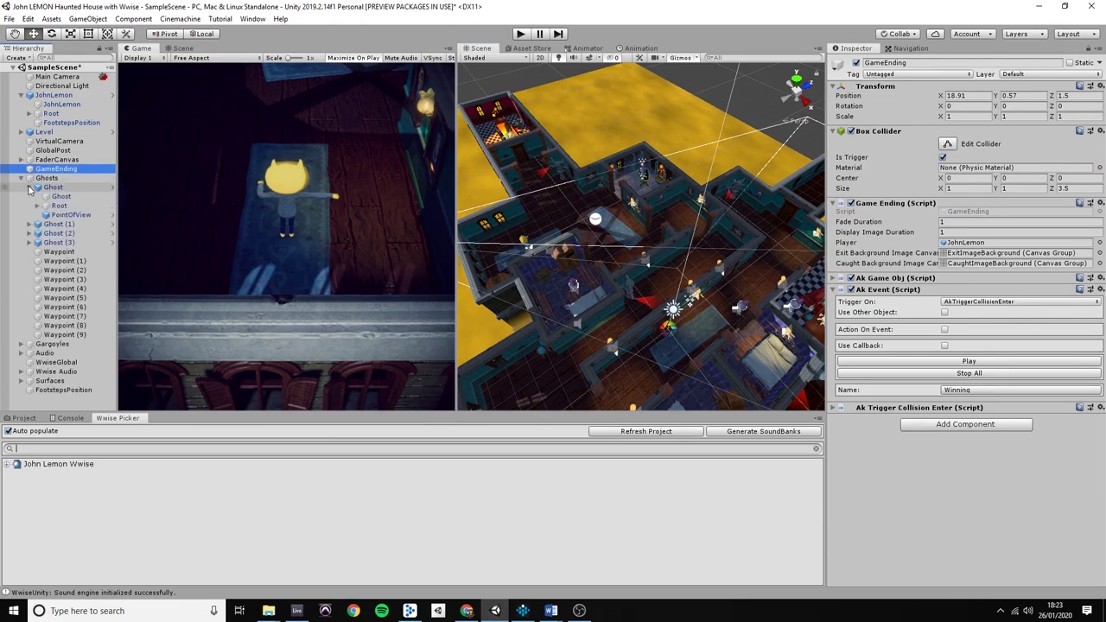
click(70, 215)
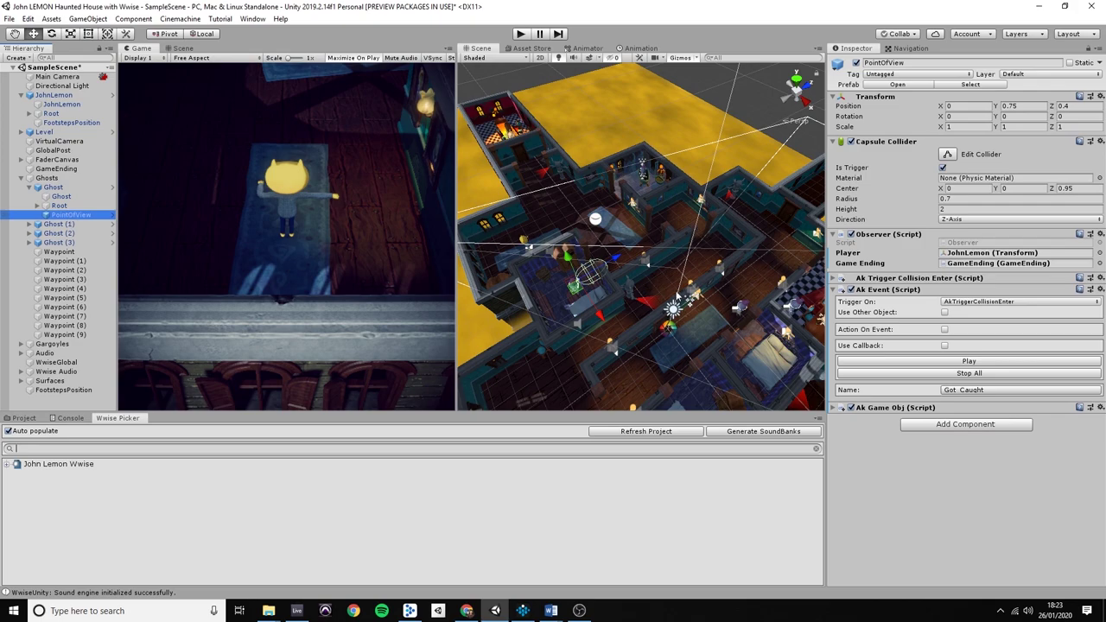
drag(572, 270, 486, 300)
drag(543, 242, 519, 230)
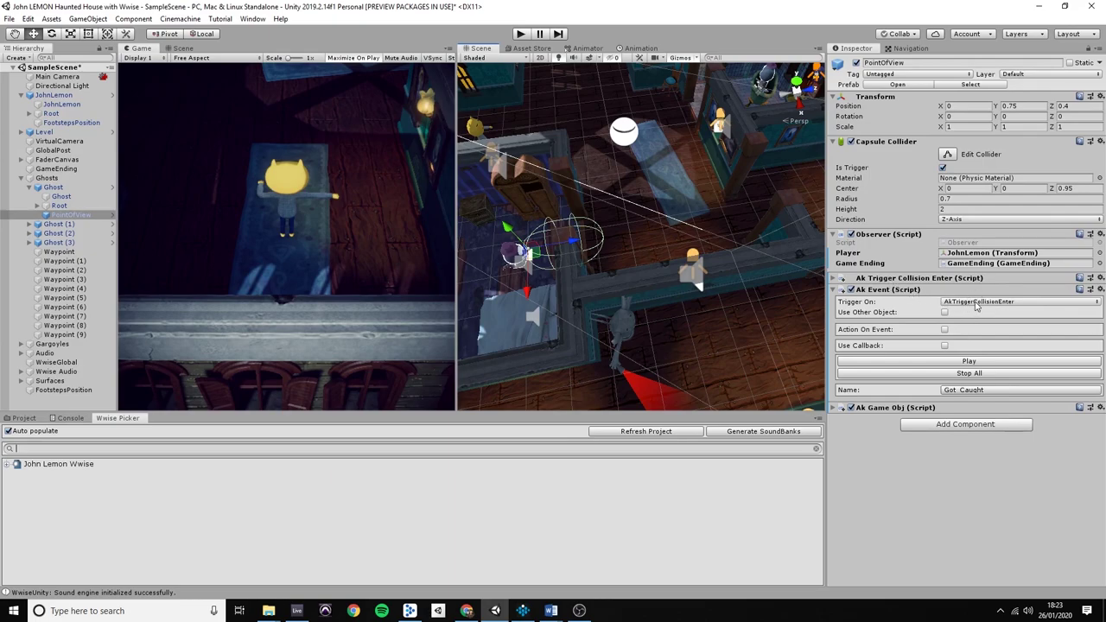
Check the trigger's collision settings and trigger object, then preview the Got_Caught event.
click(834, 281)
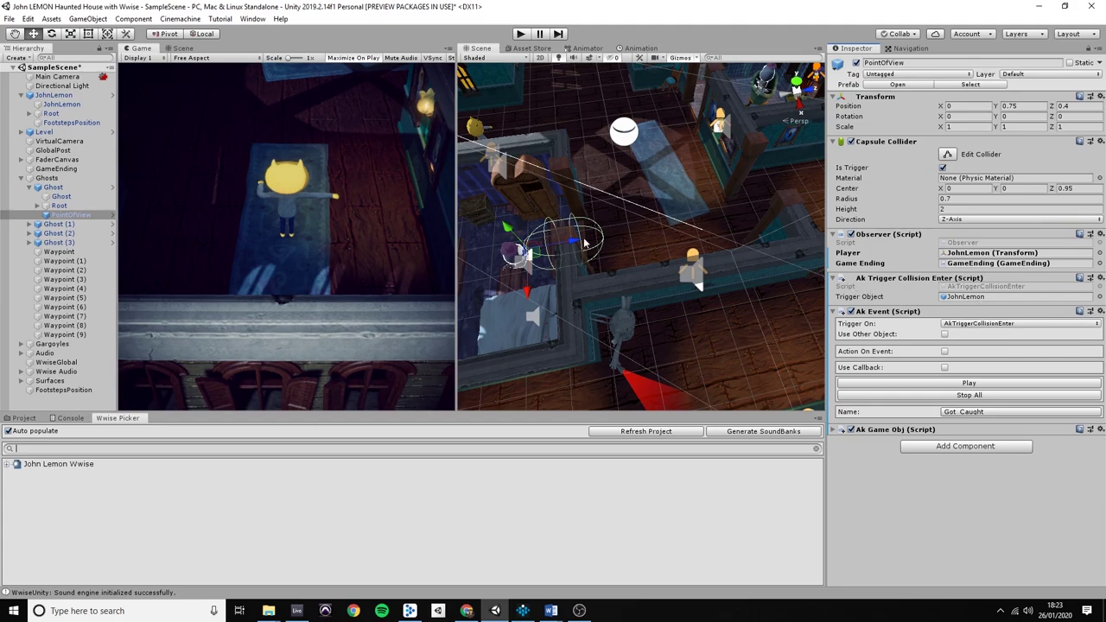
click(966, 297)
click(966, 386)
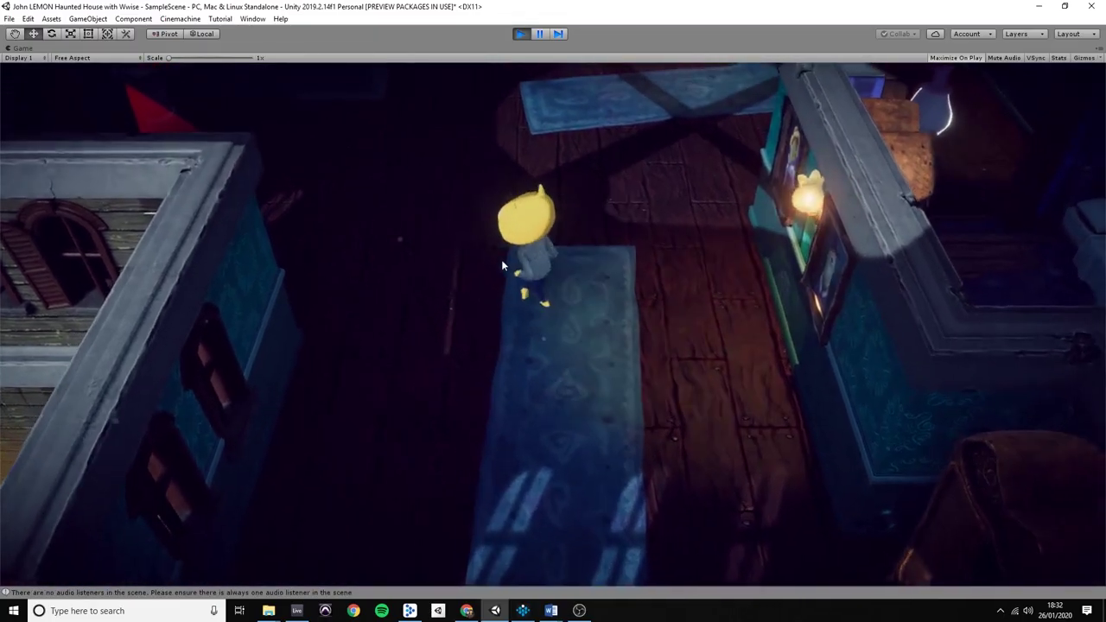
Walk John Lemon forward with W down the hallway toward the bathroom ghost.
key(w)
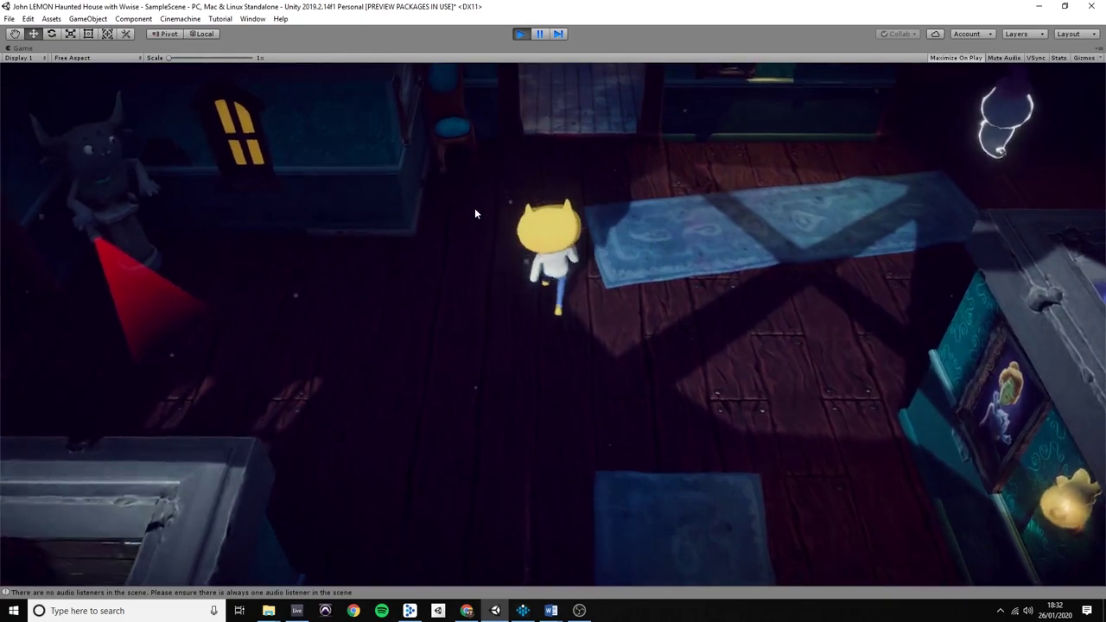
key(w)
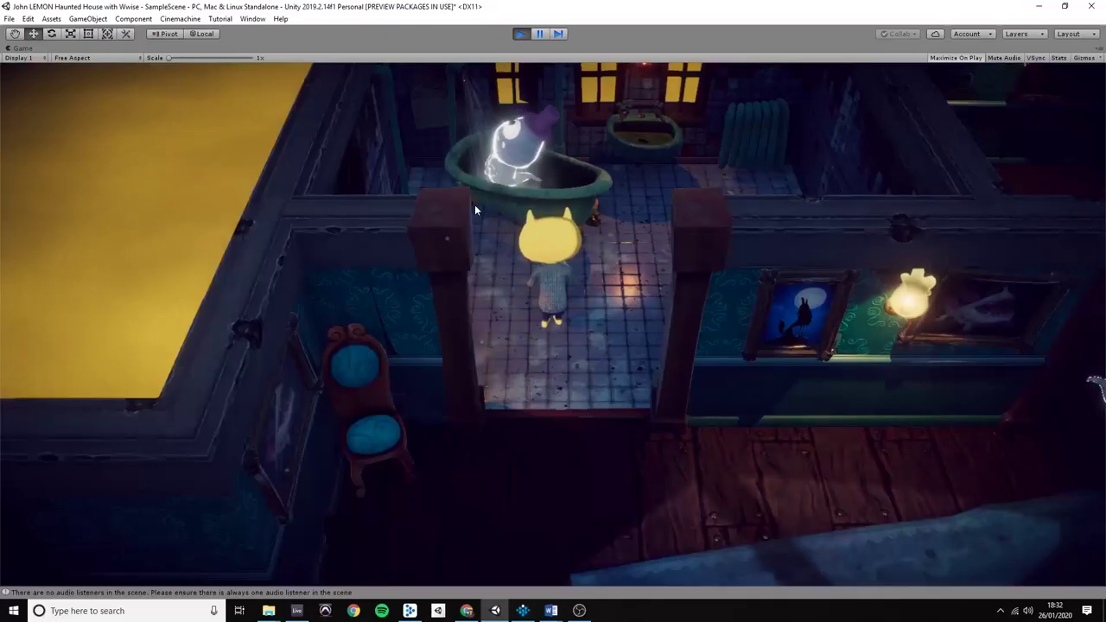
Walk John Lemon left past the bathtub, then turn him back toward the camera.
key(a)
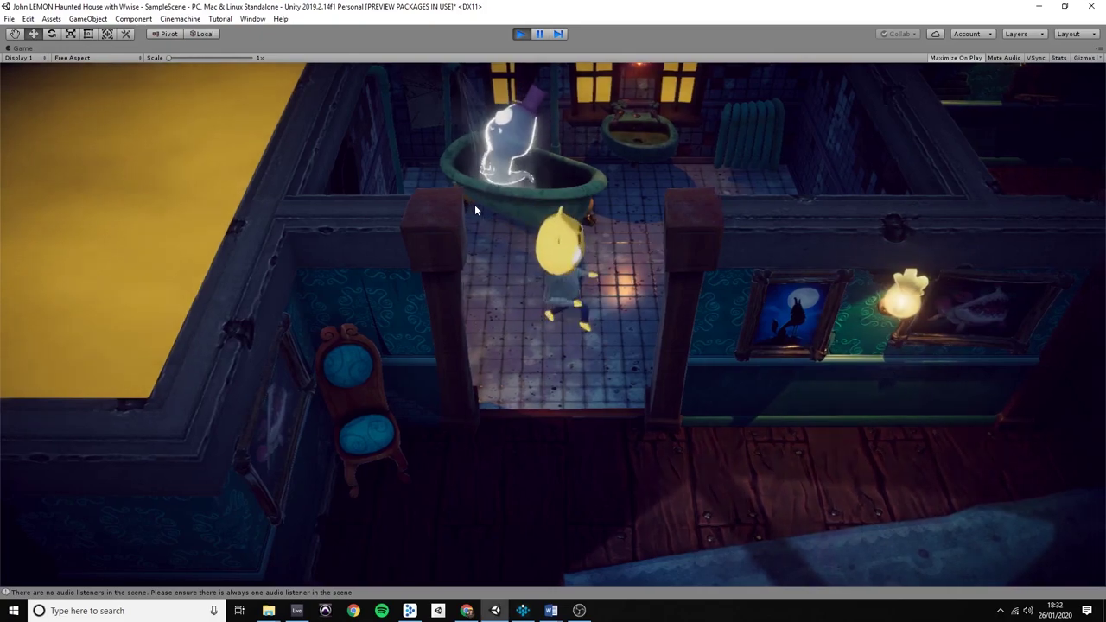
key(a)
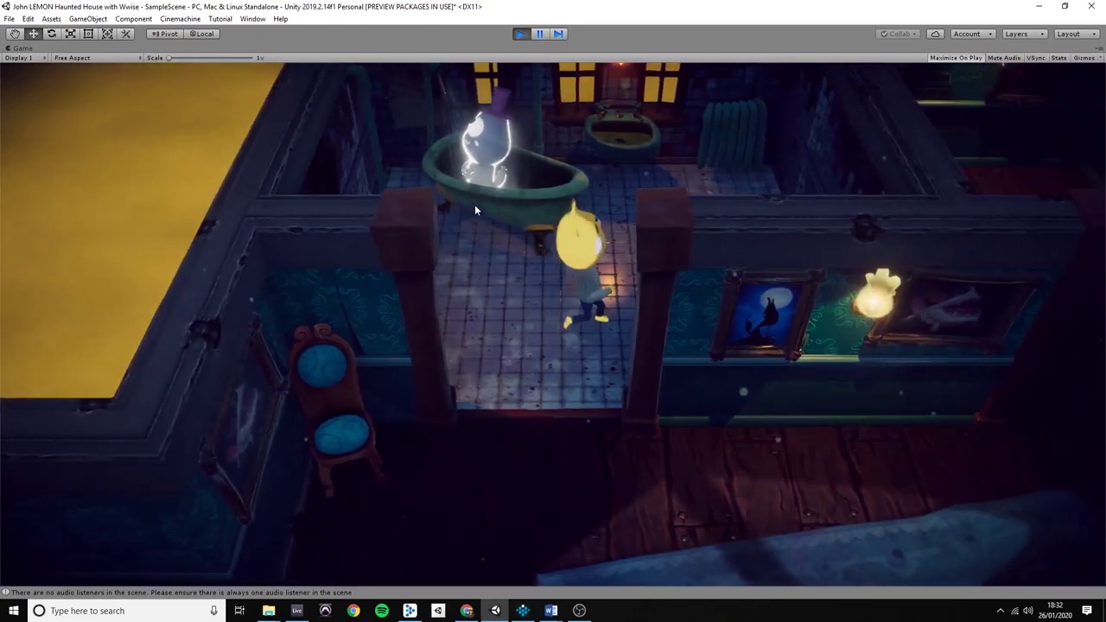
key(a)
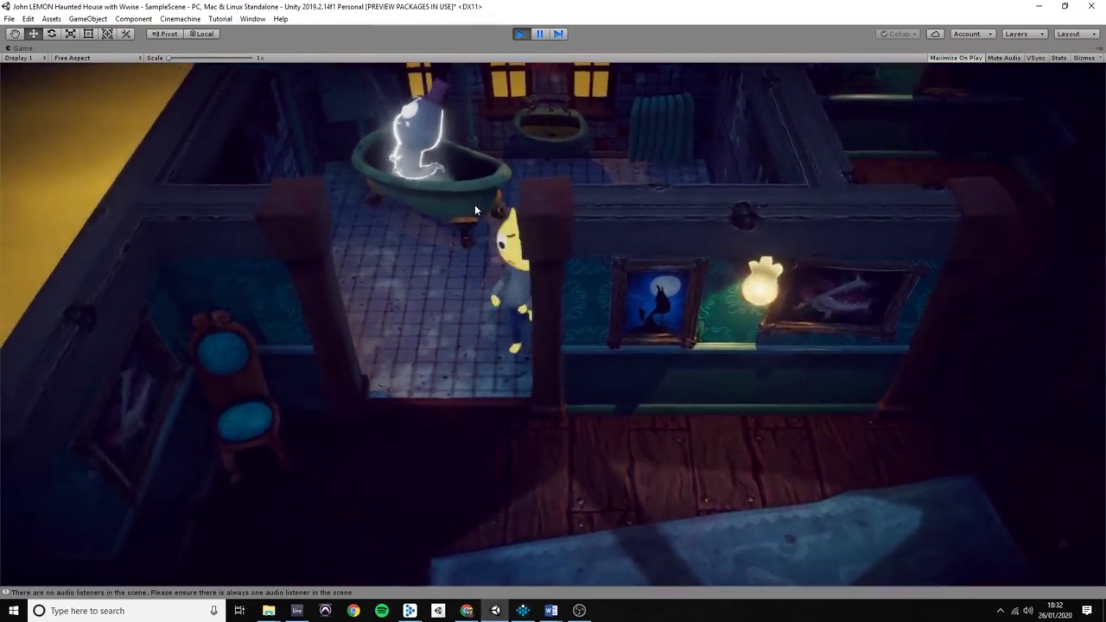
key(s)
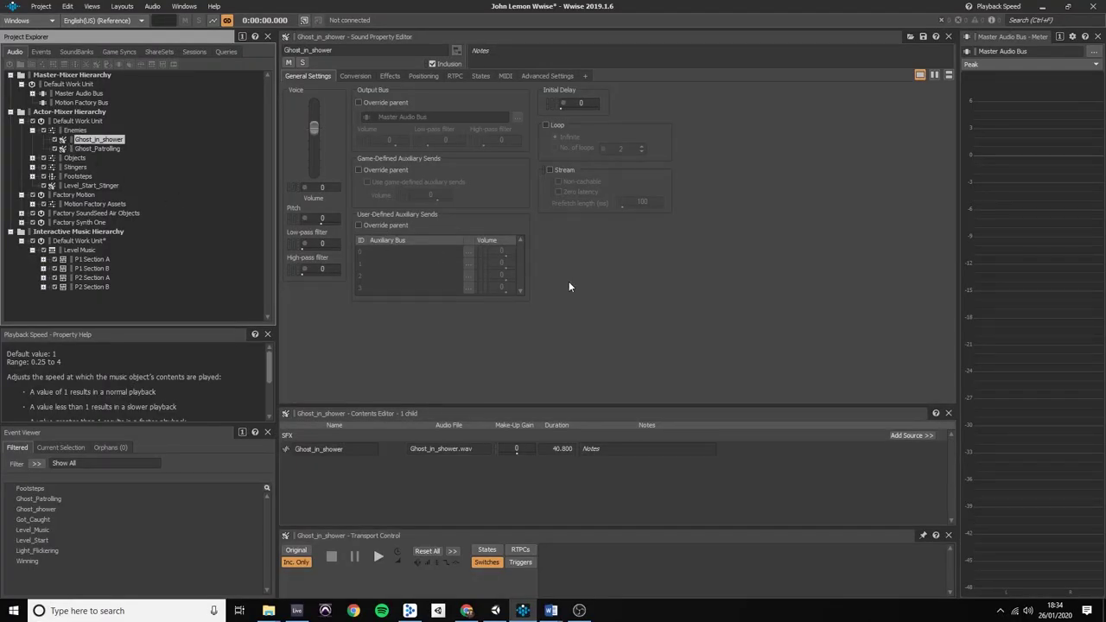
Play Ghost_in_shower and audition its ATT_Shower attenuation at about distance 3.9, then select Ghost_Patrolling.
key(space)
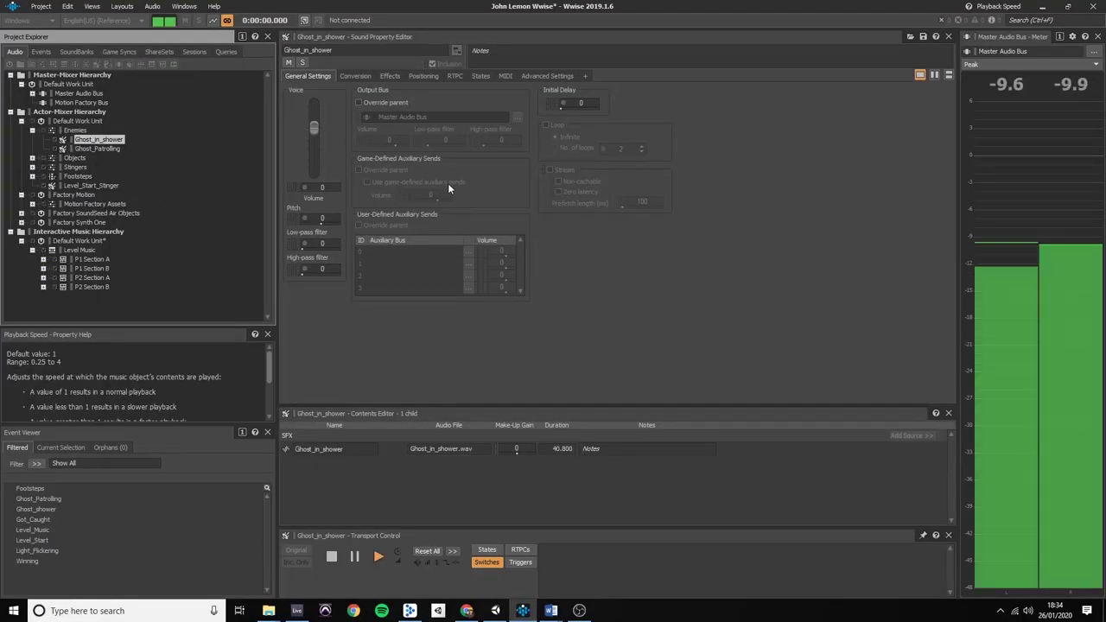
click(422, 76)
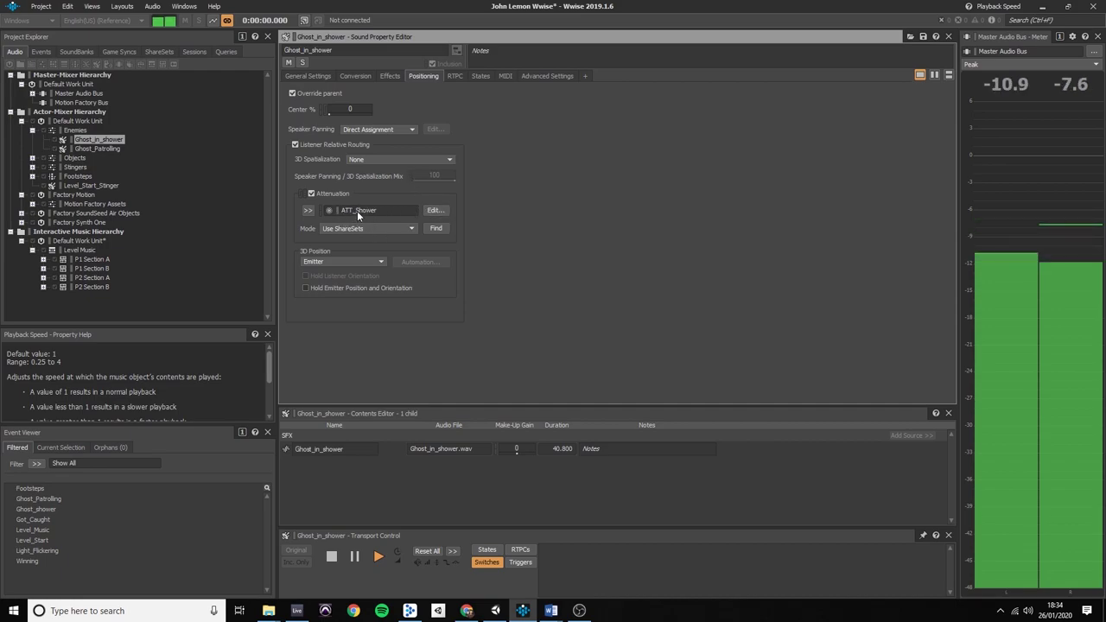
click(430, 212)
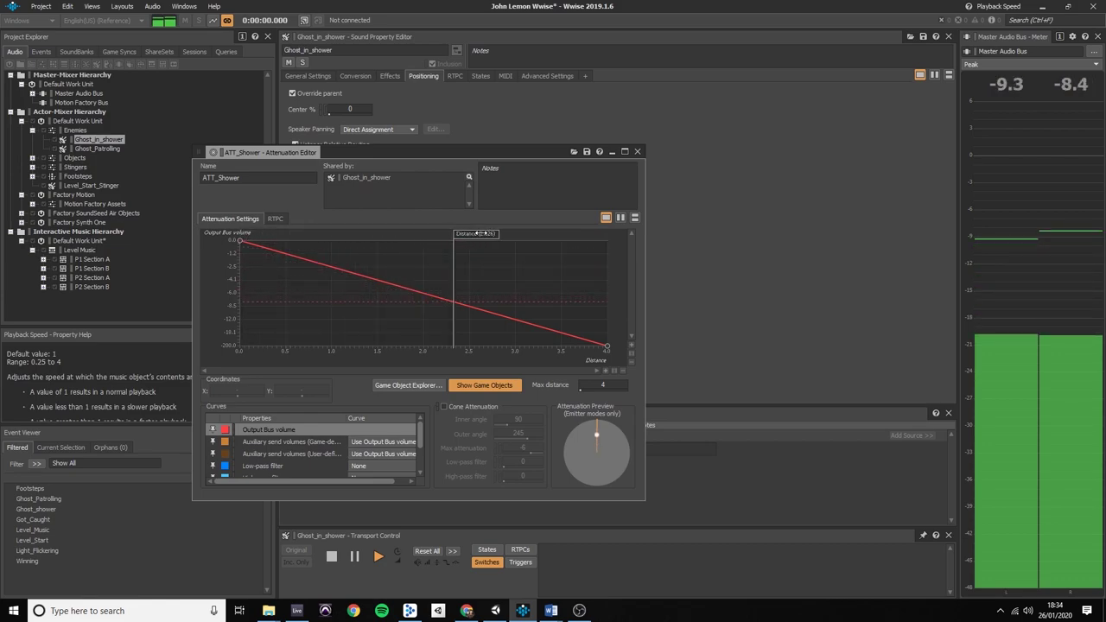
drag(538, 233, 295, 229)
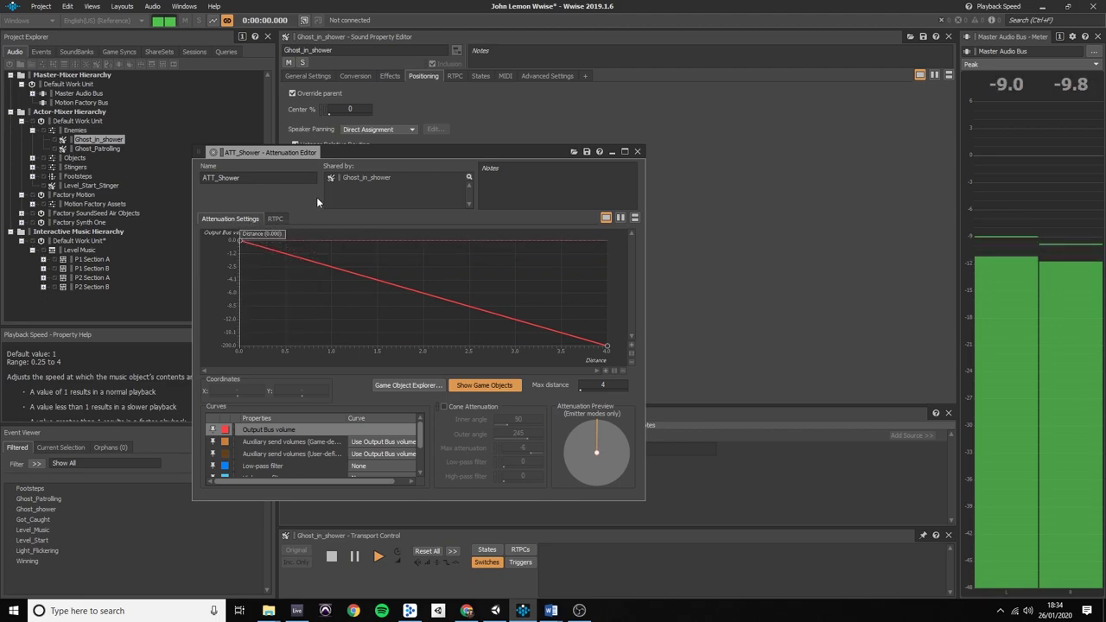
click(636, 152)
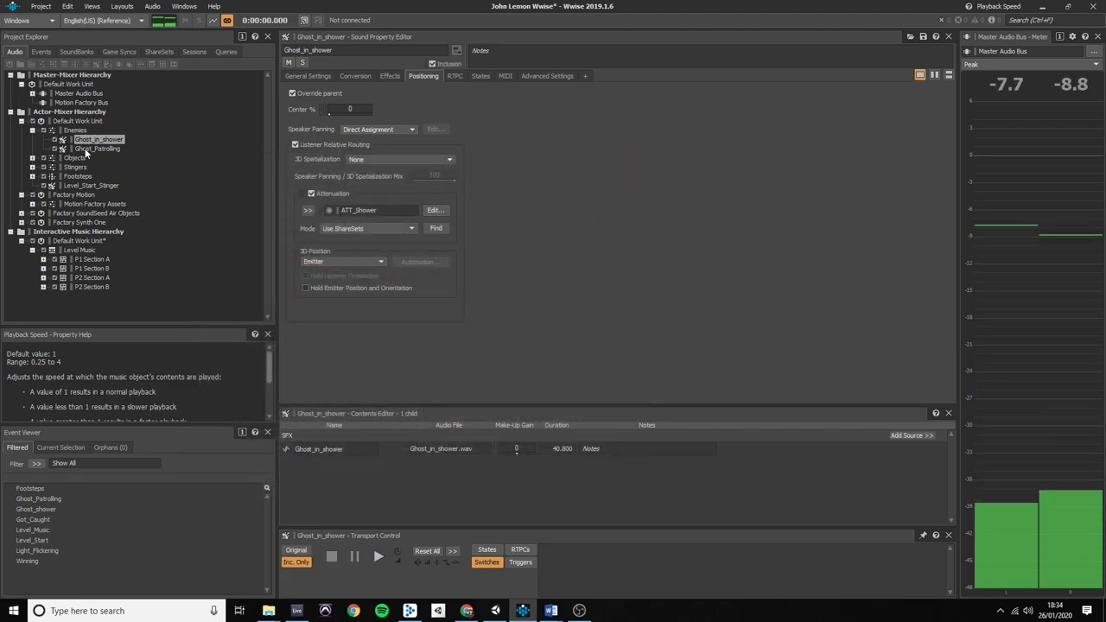
click(97, 149)
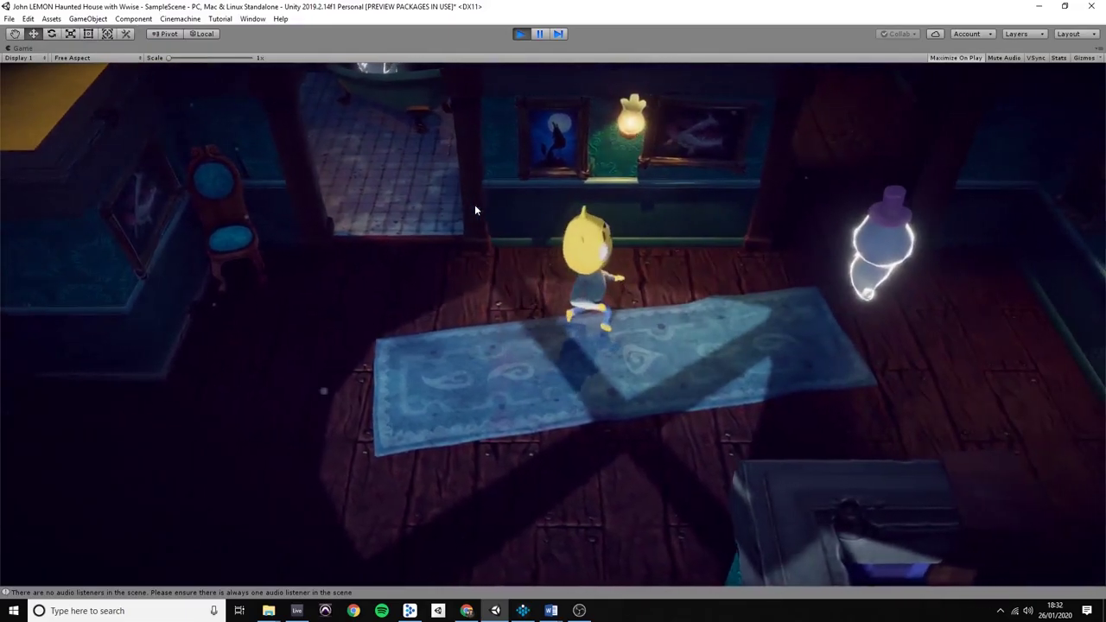
Walk John Lemon across the rug, up the corridor, then right and down the next corridor.
key(d)
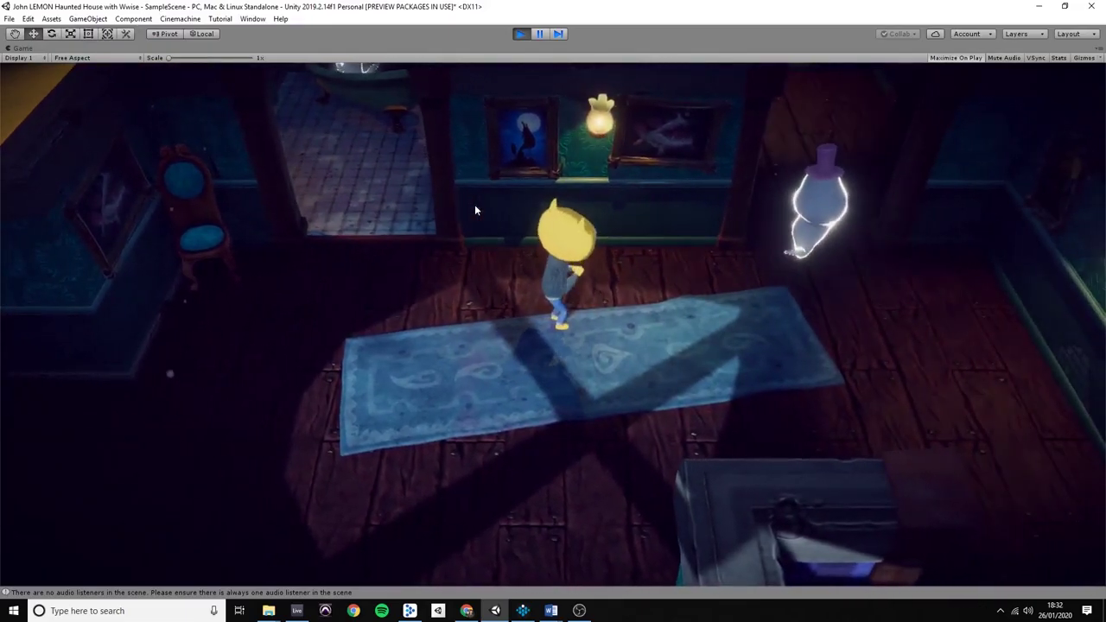
key(a)
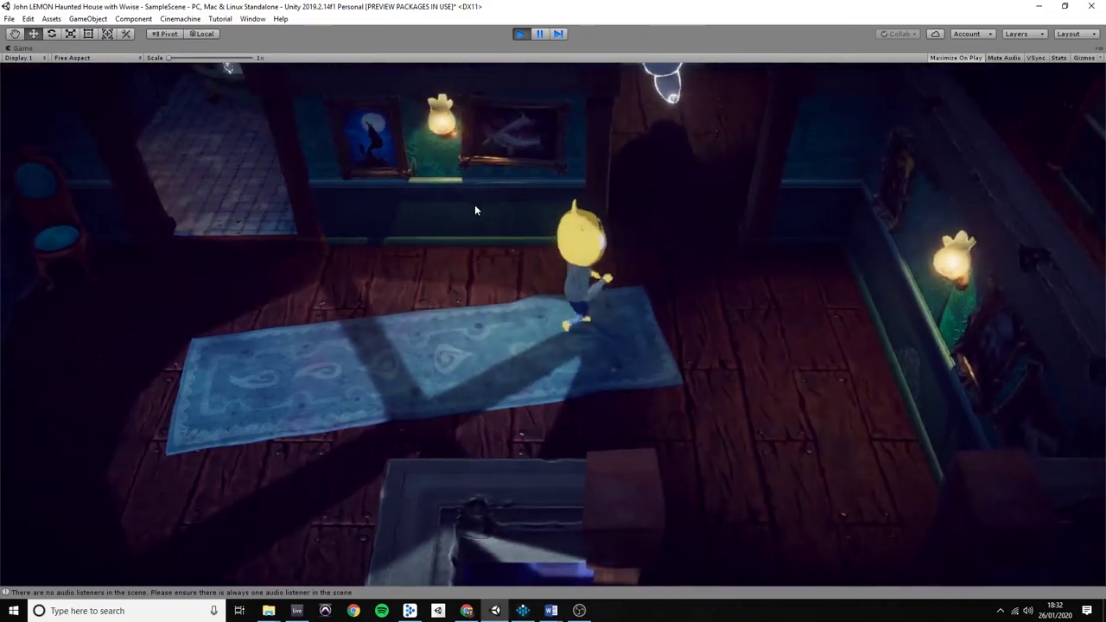
key(w)
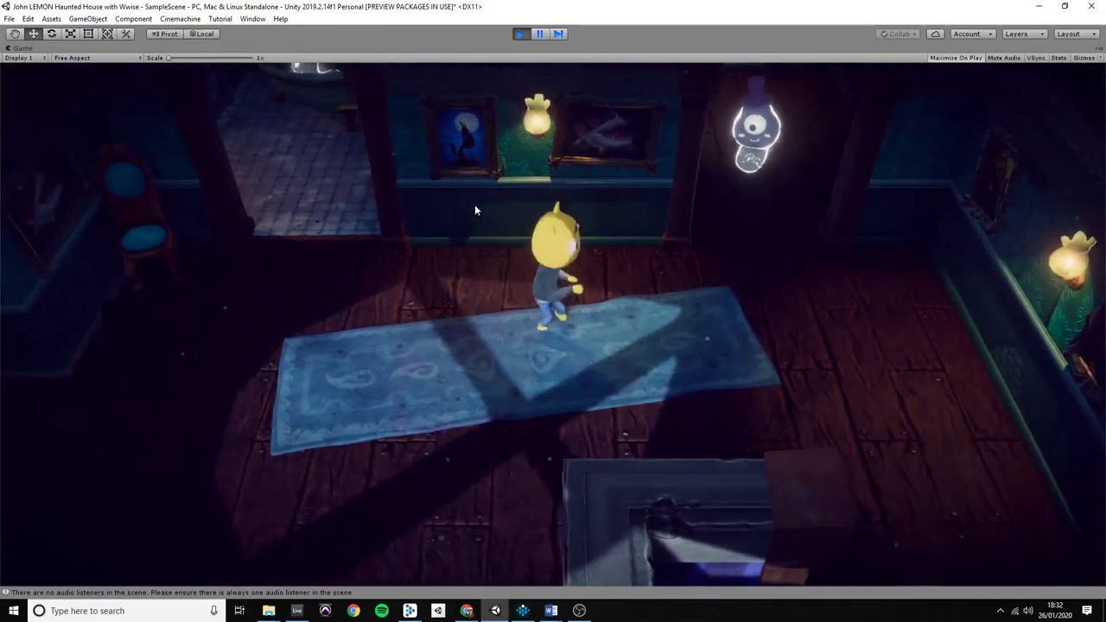
key(w)
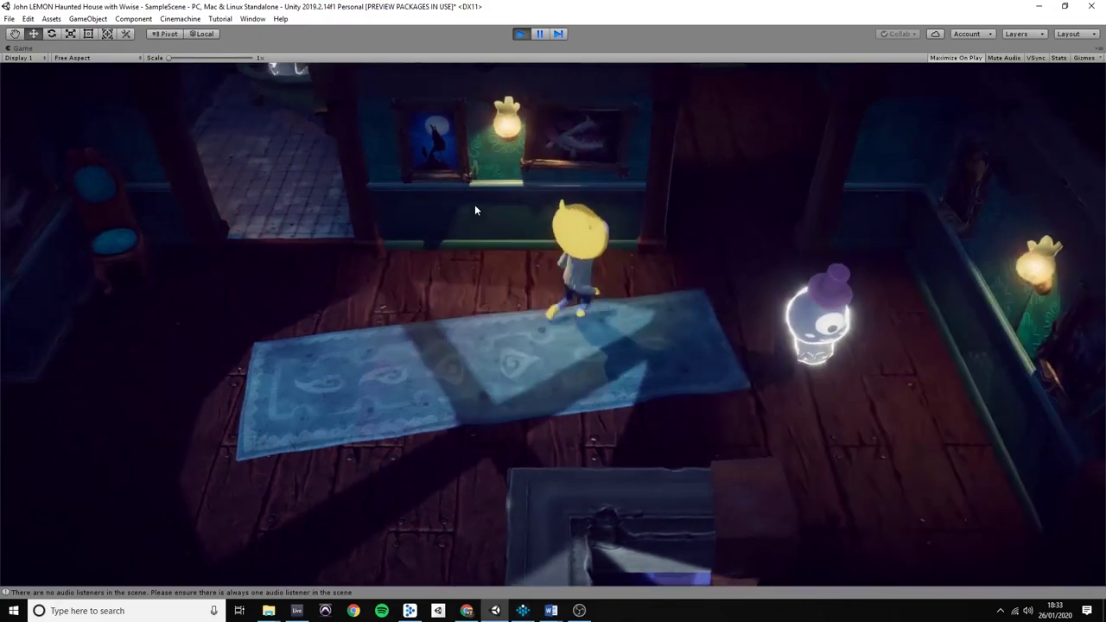
key(w)
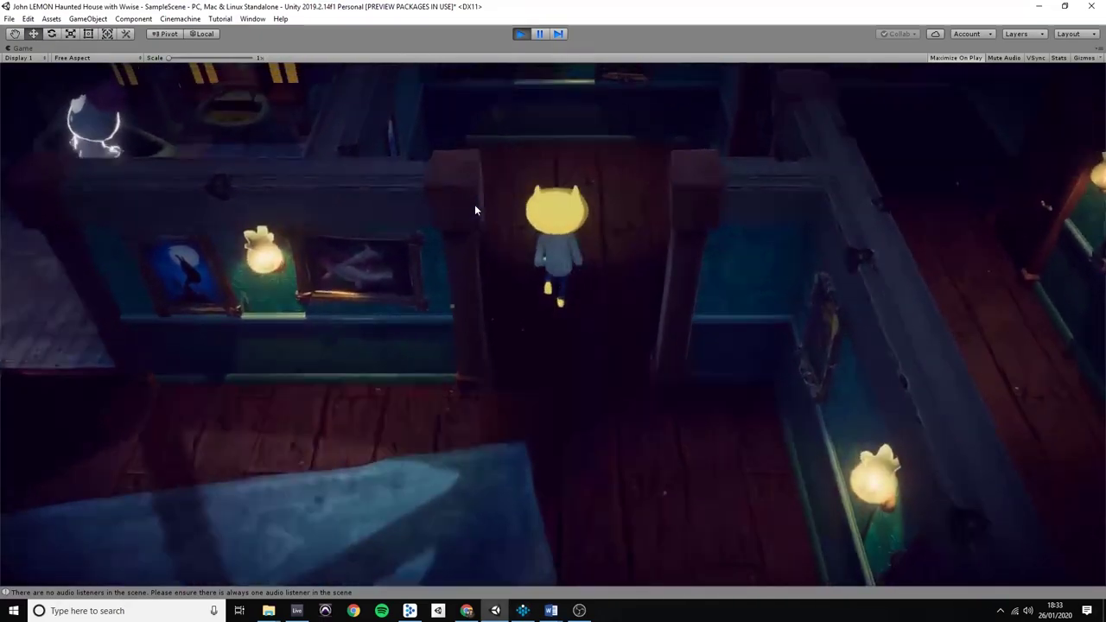
key(d)
key(s)
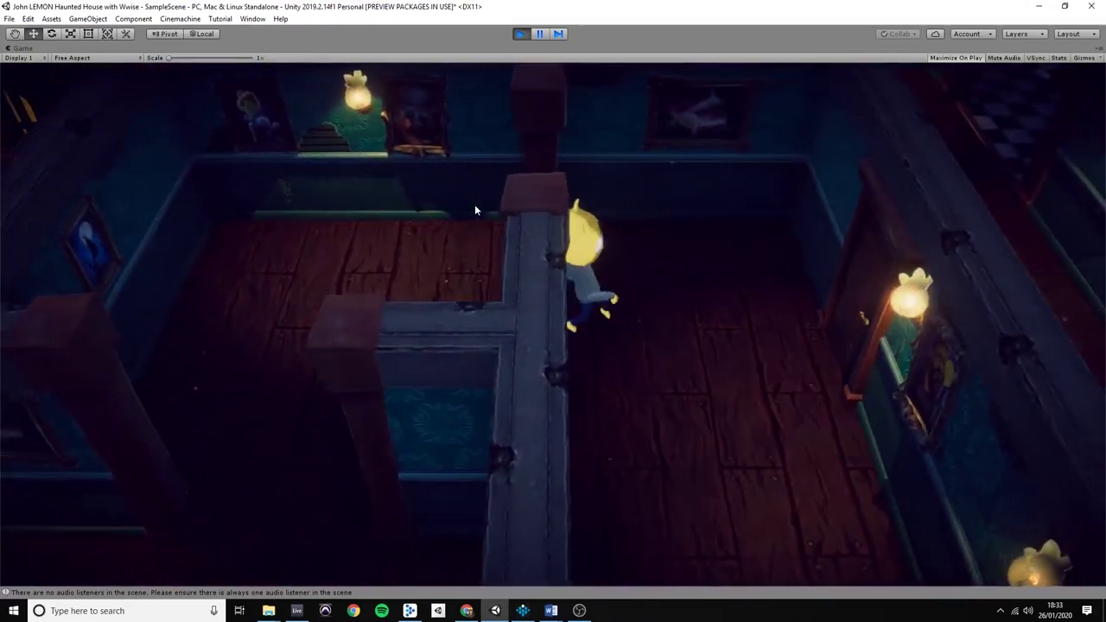
key(w)
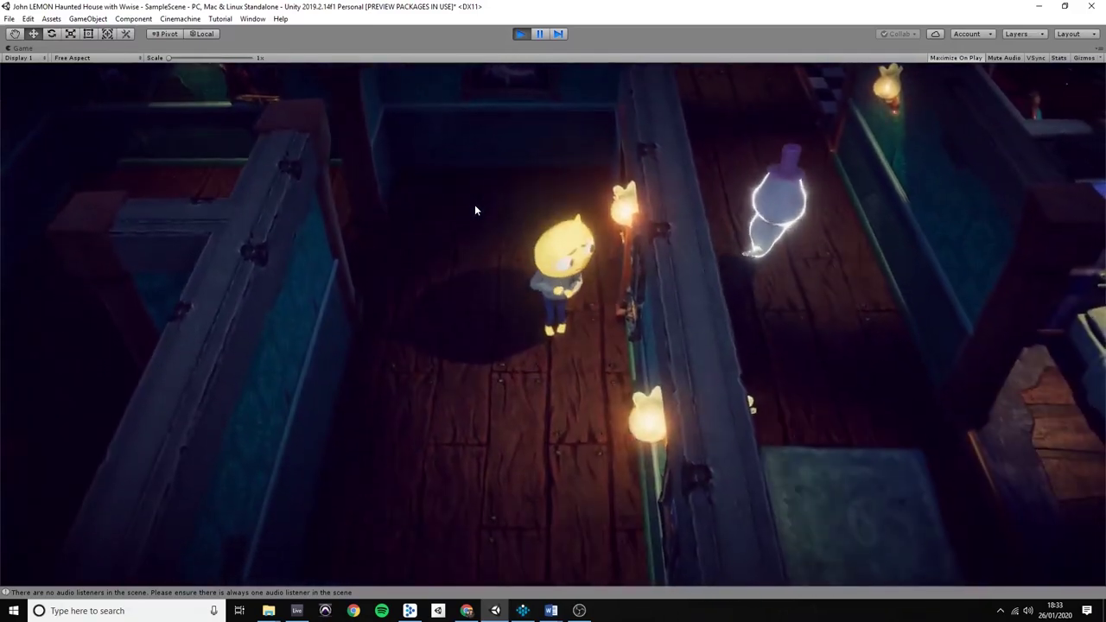
key(a)
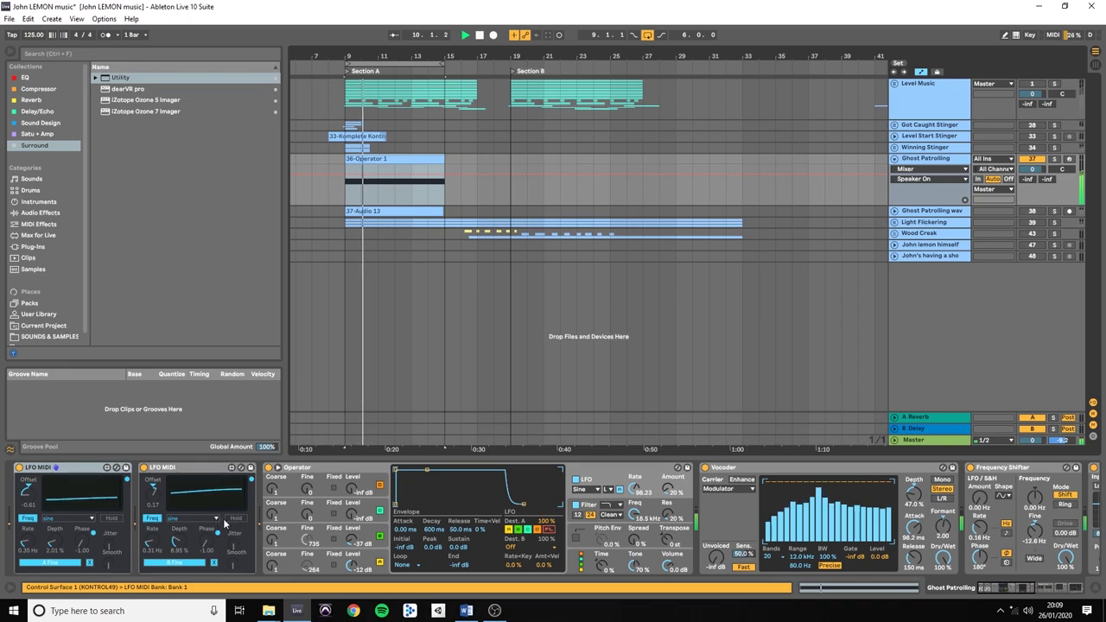
Switch off the Vocoder on the Ghost Patrolling track.
scroll(646, 504, right, 10)
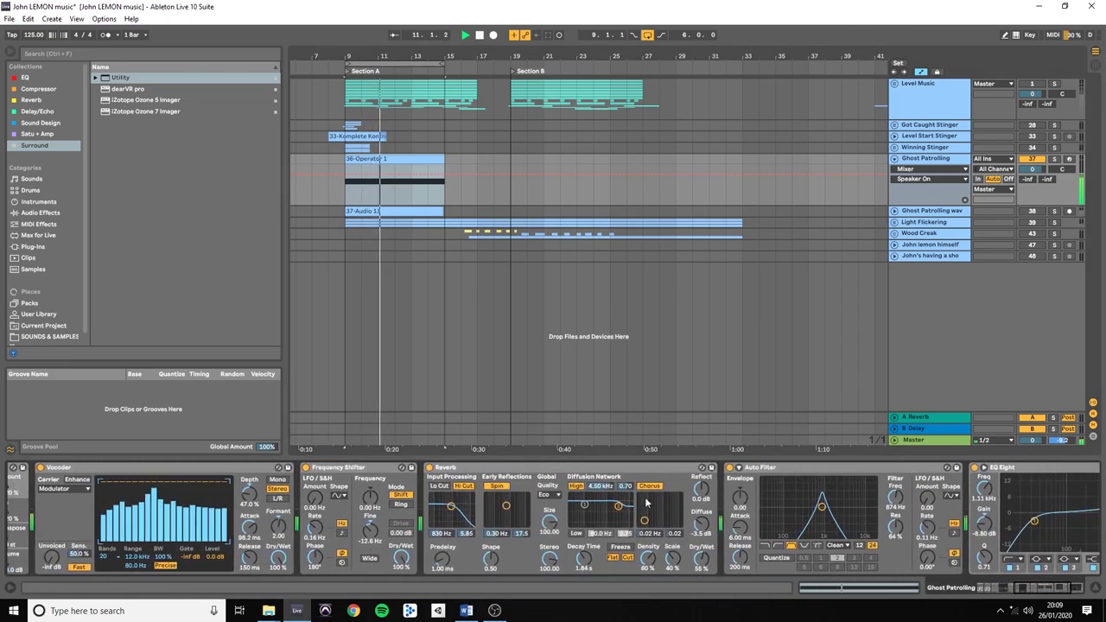
scroll(646, 503, right, 3)
scroll(657, 505, left, 10)
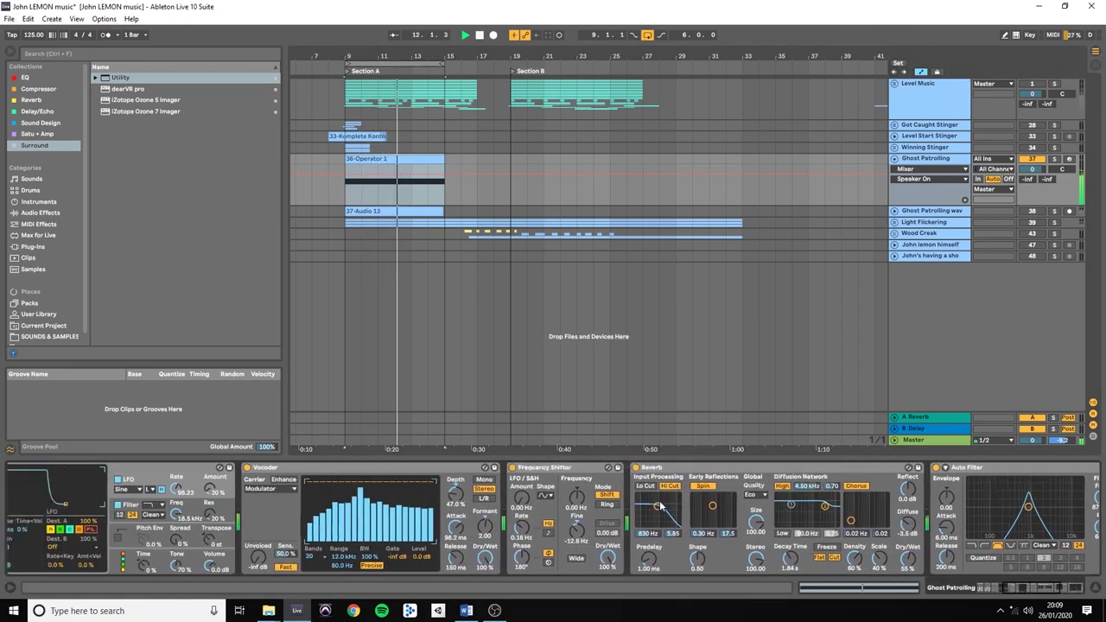
scroll(661, 506, left, 10)
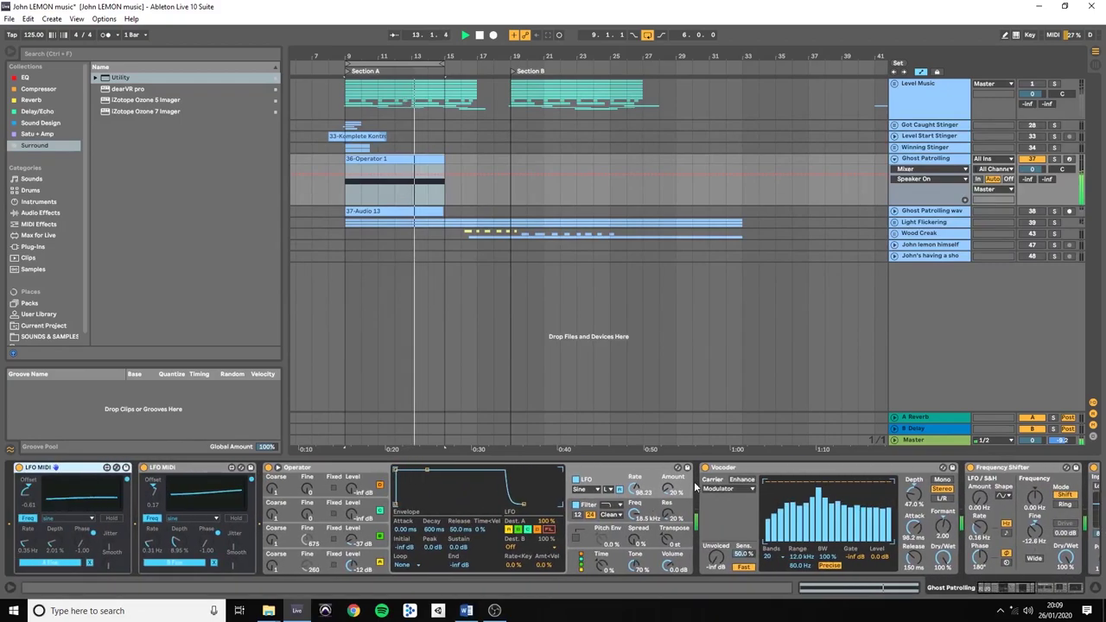
click(706, 468)
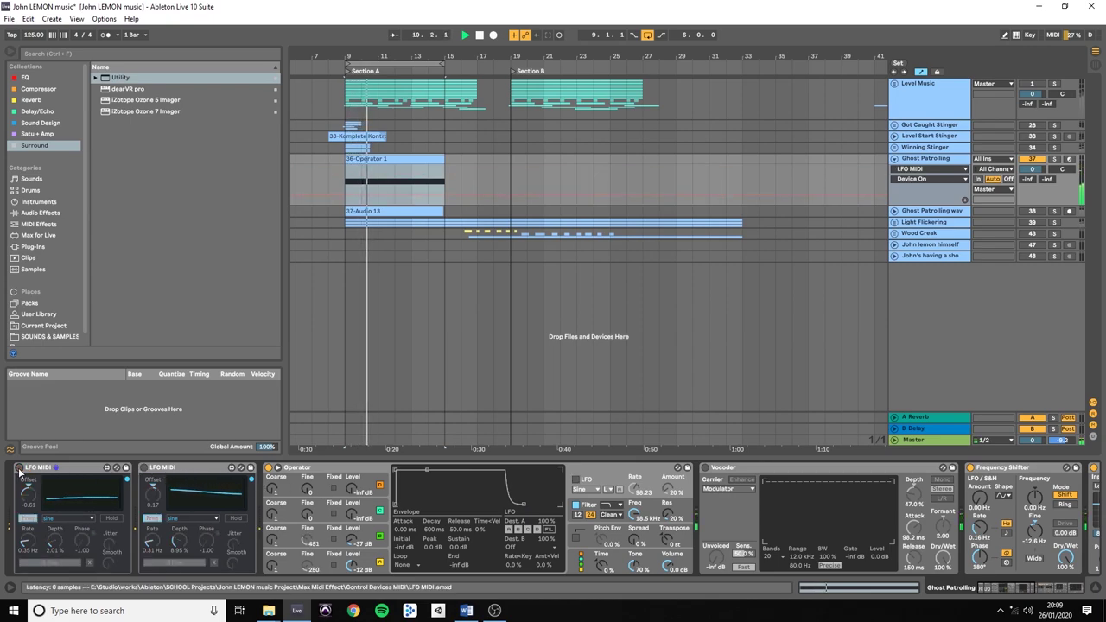
Select the Operator, play the ghost track from bar 9, and turn on Operator's LFO.
click(310, 542)
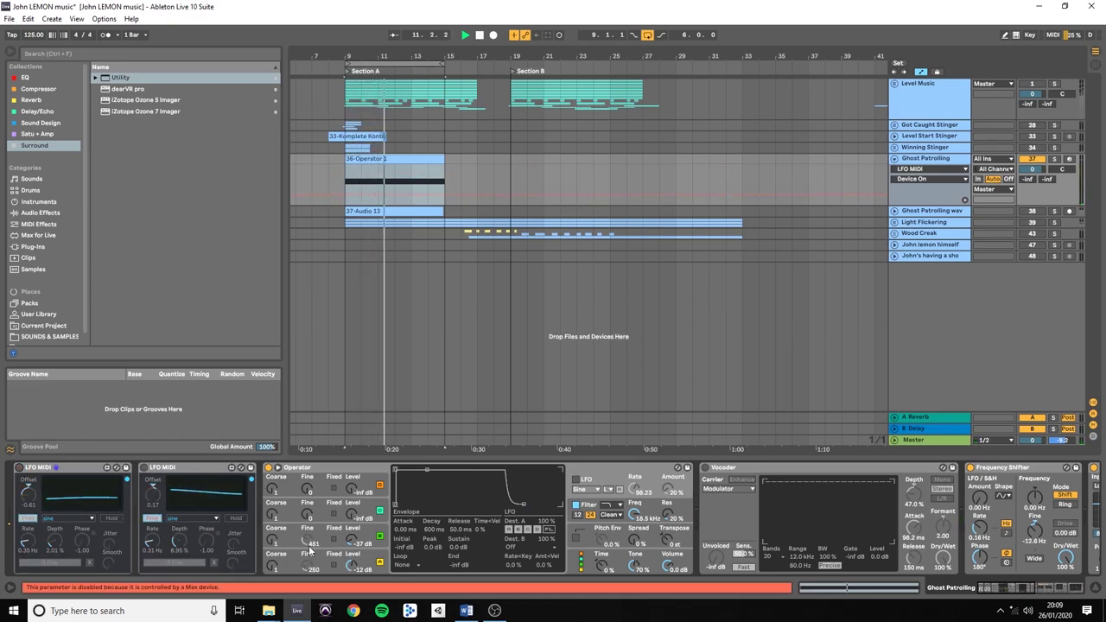
click(304, 475)
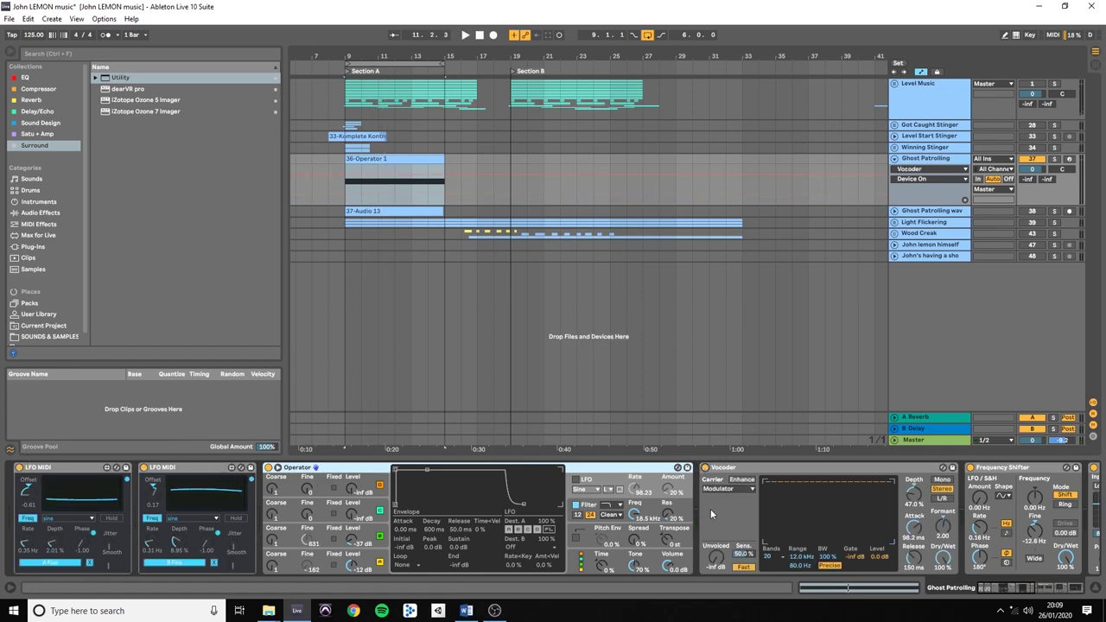
scroll(712, 515, down, 10)
key(space)
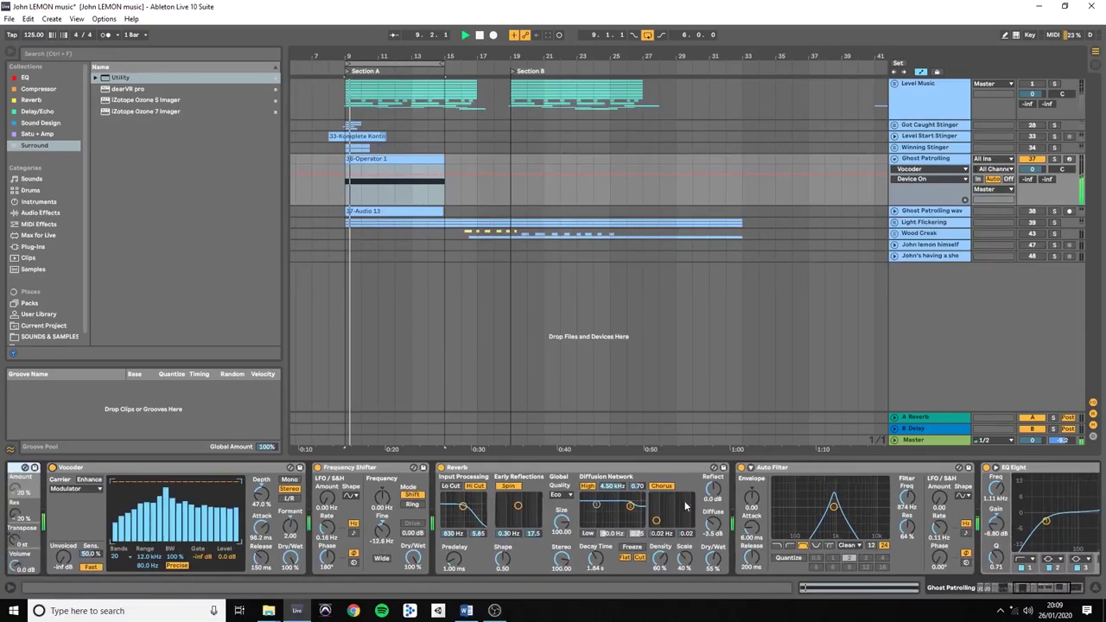
scroll(686, 506, up, 5)
click(422, 481)
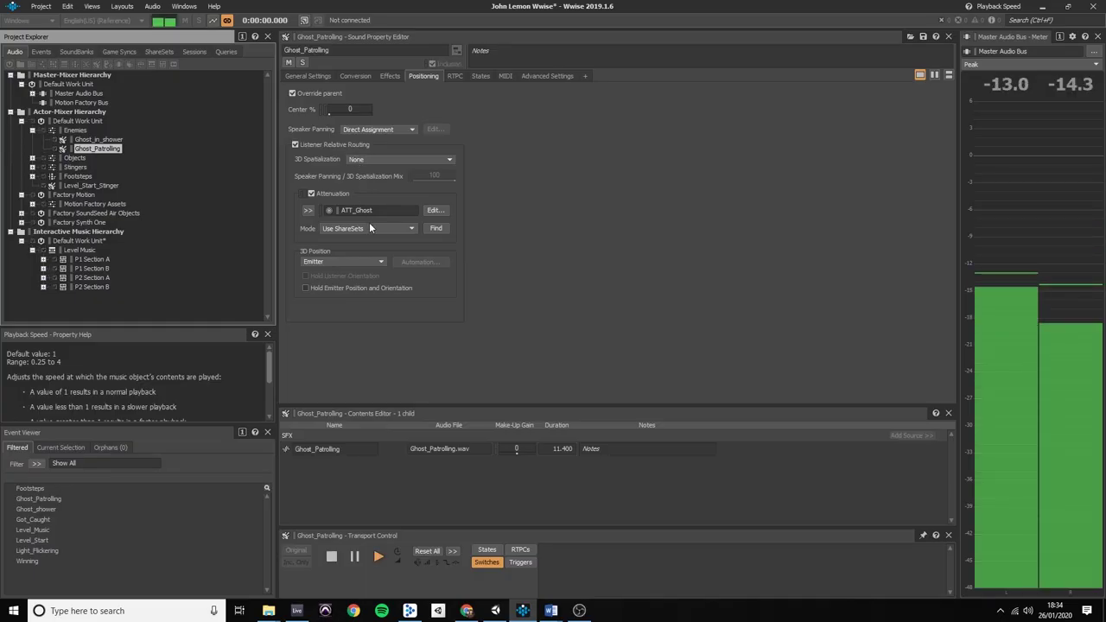
Audition the ATT_Ghost curve at distance 2.42, then close the attenuation editor.
click(434, 211)
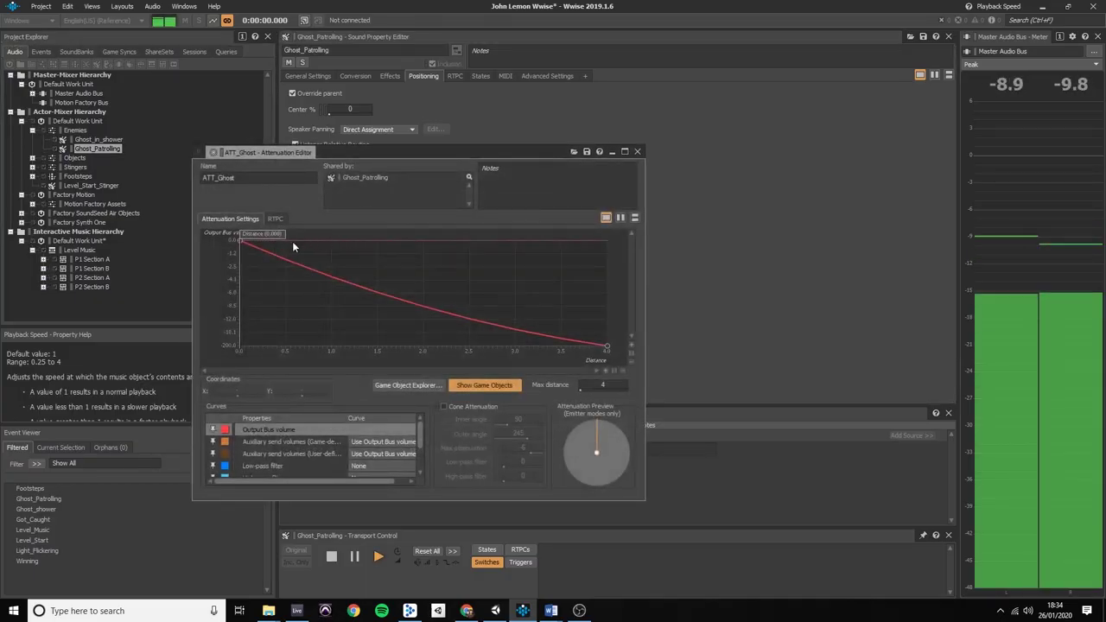
mouse_move(243, 235)
mouse_down()
mouse_move(605, 247)
mouse_move(262, 246)
mouse_up()
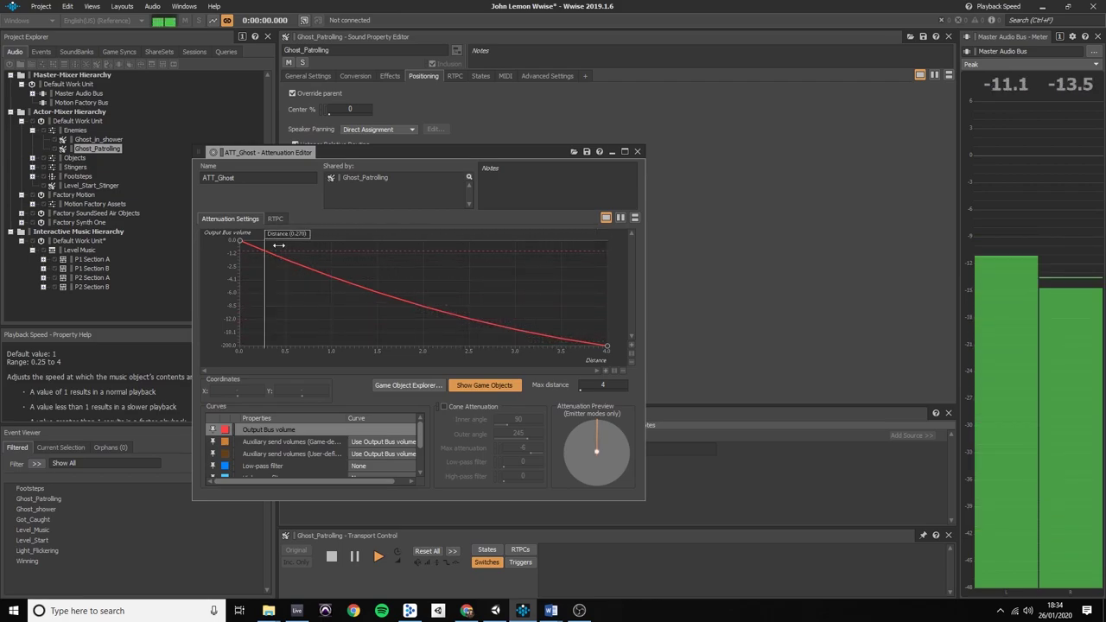
click(638, 153)
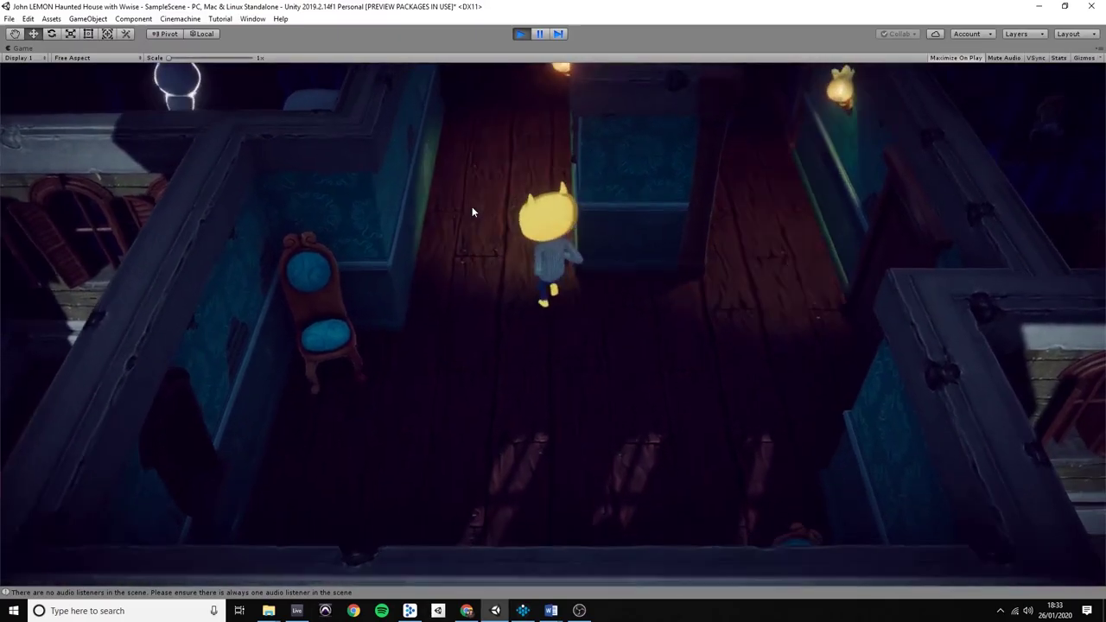
Walk John Lemon up the corridor to the wall lamp and turn toward the right-hand wall.
key(Up)
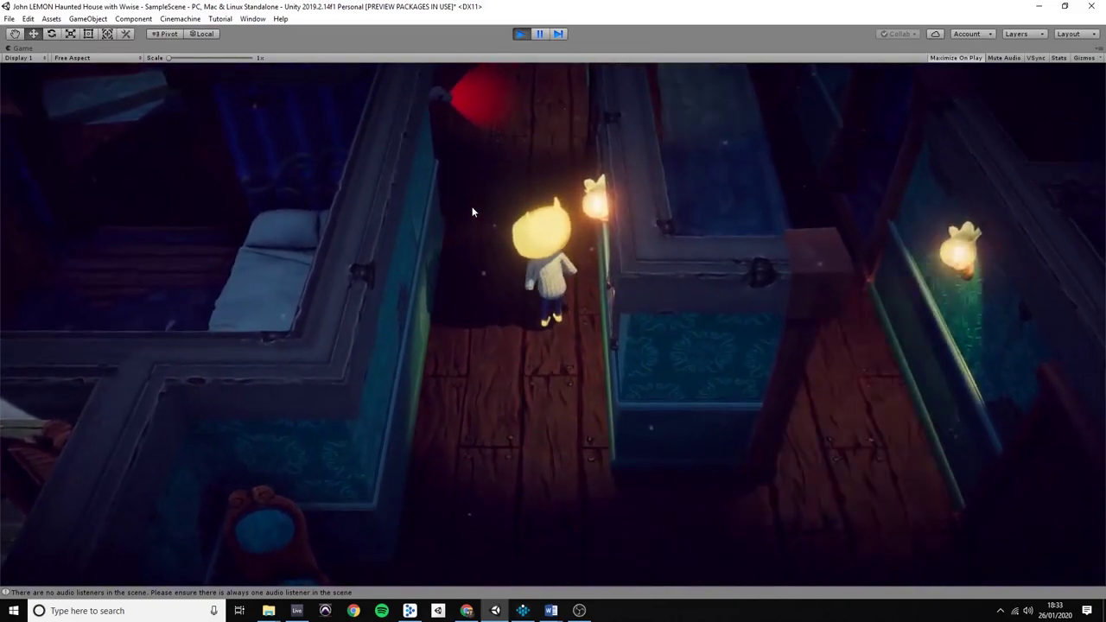
key(Left)
key(Right)
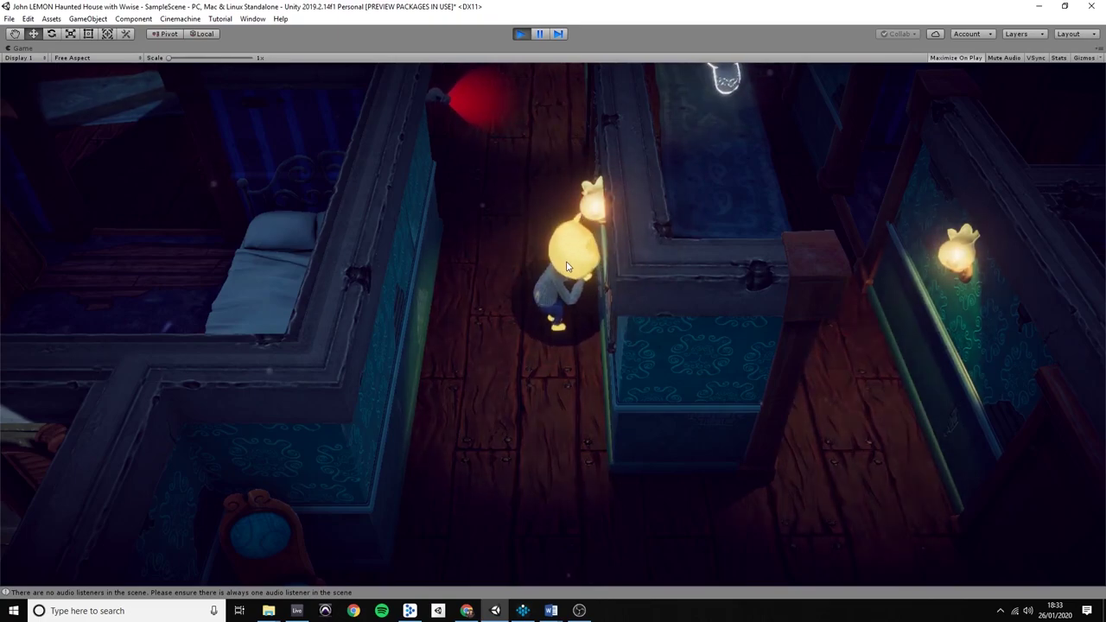
key(Up)
key(Right)
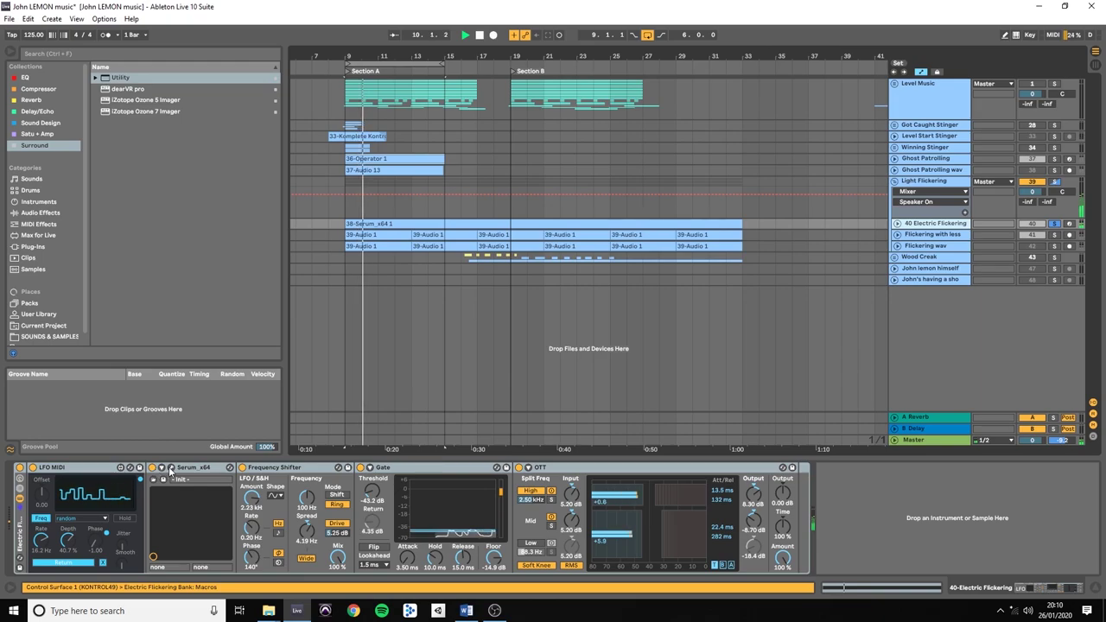
click(170, 468)
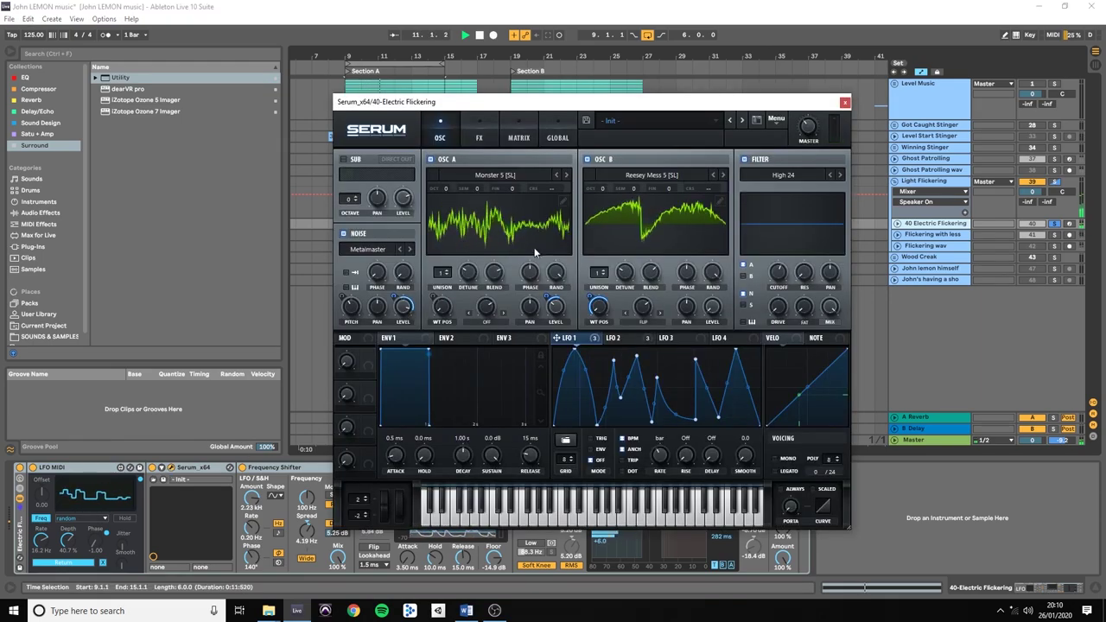
click(615, 339)
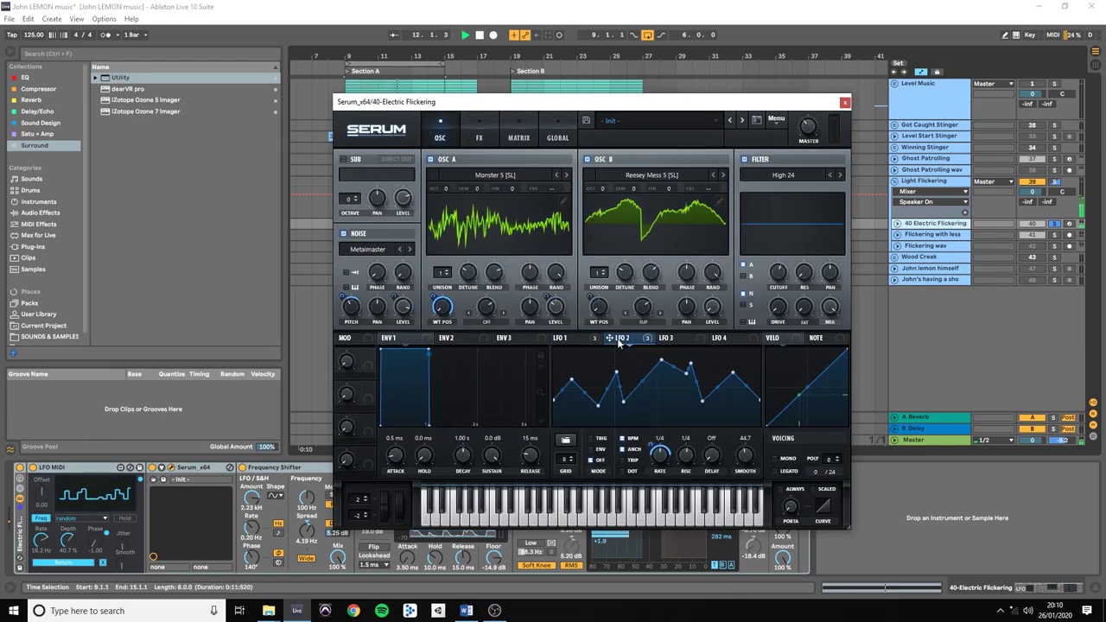
right_click(572, 343)
key(Escape)
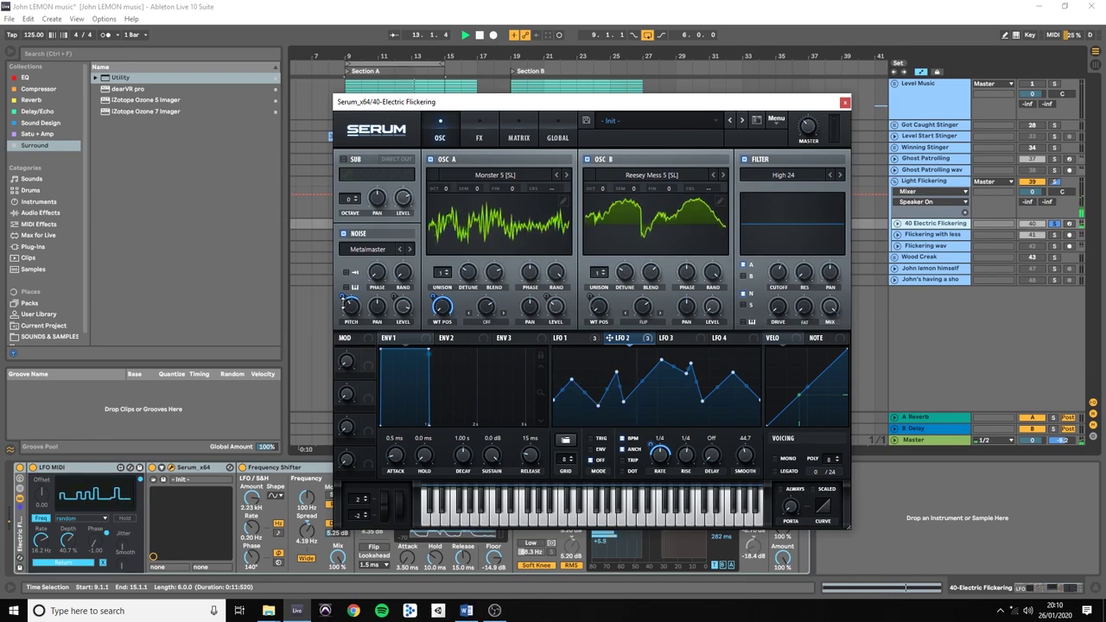
click(562, 338)
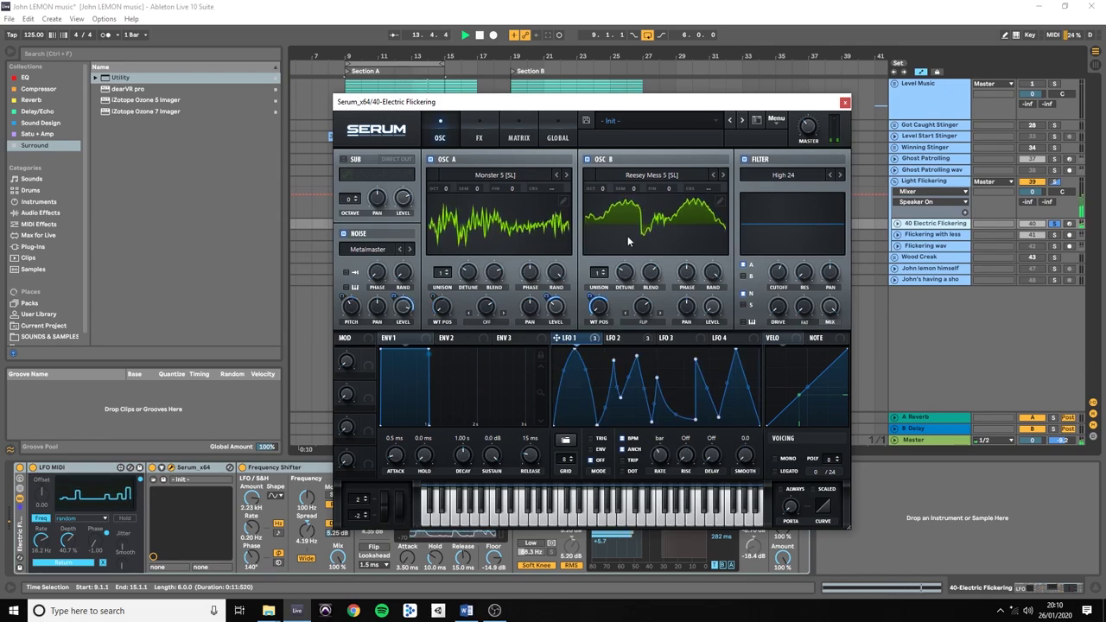
click(846, 104)
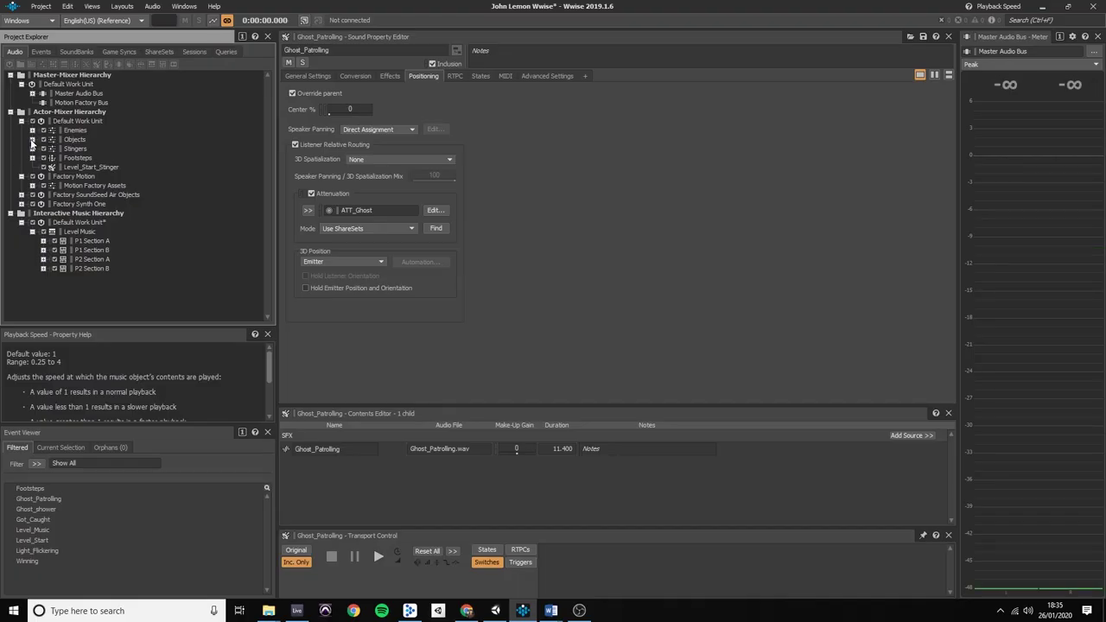
Expand the Objects folder, then select and play the Light_Flickering container.
click(32, 139)
click(89, 147)
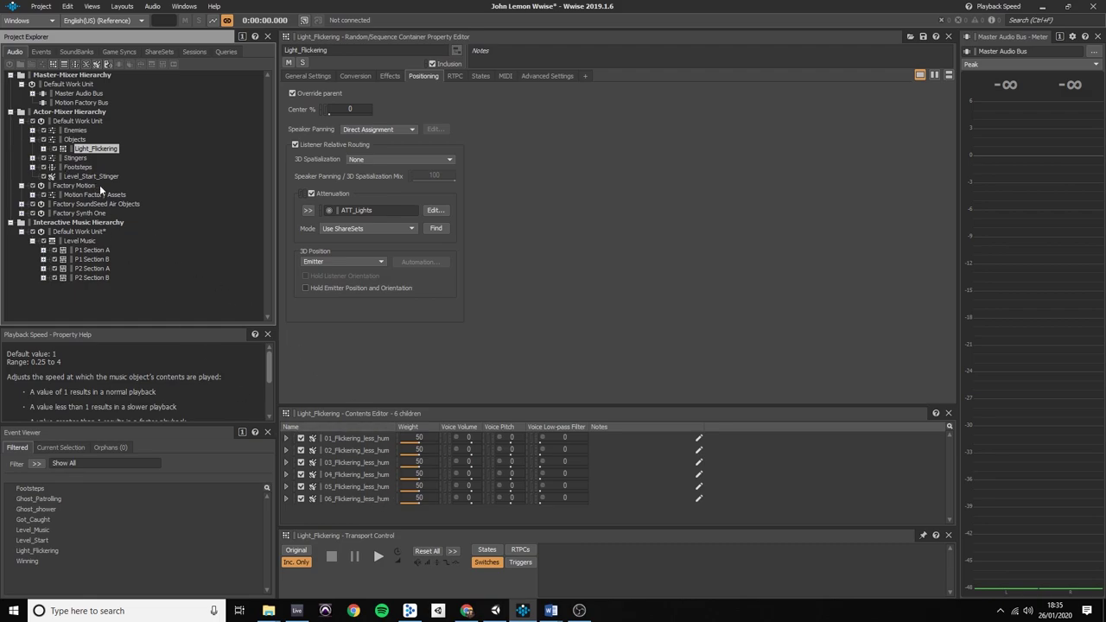
key(space)
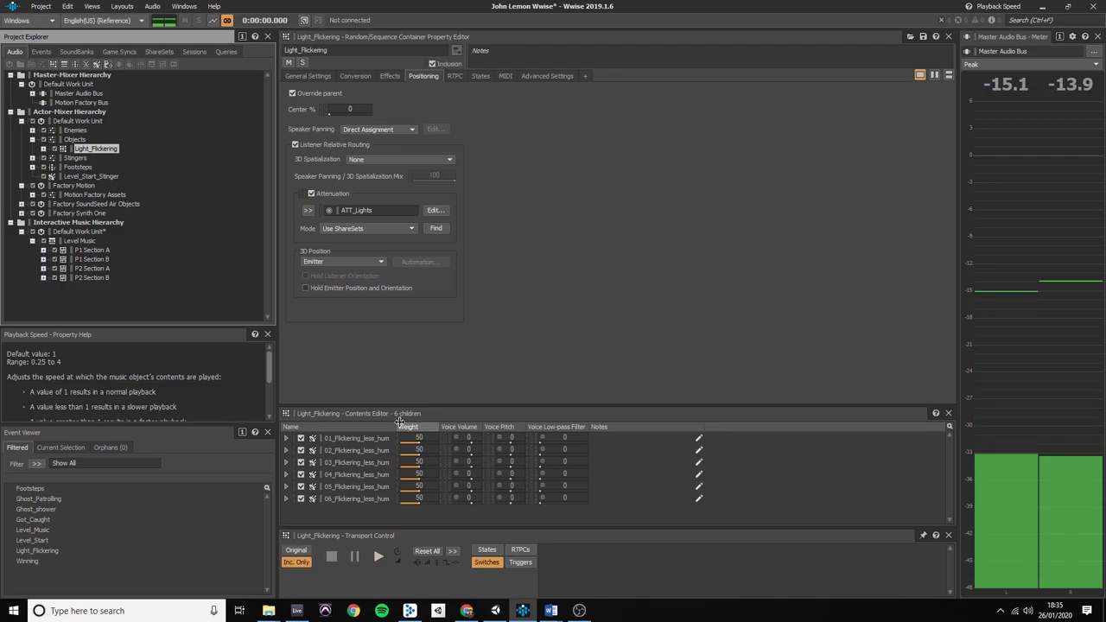
Audition the 03 and 04_Flickering_less_hum variations in the Contents Editor.
click(363, 464)
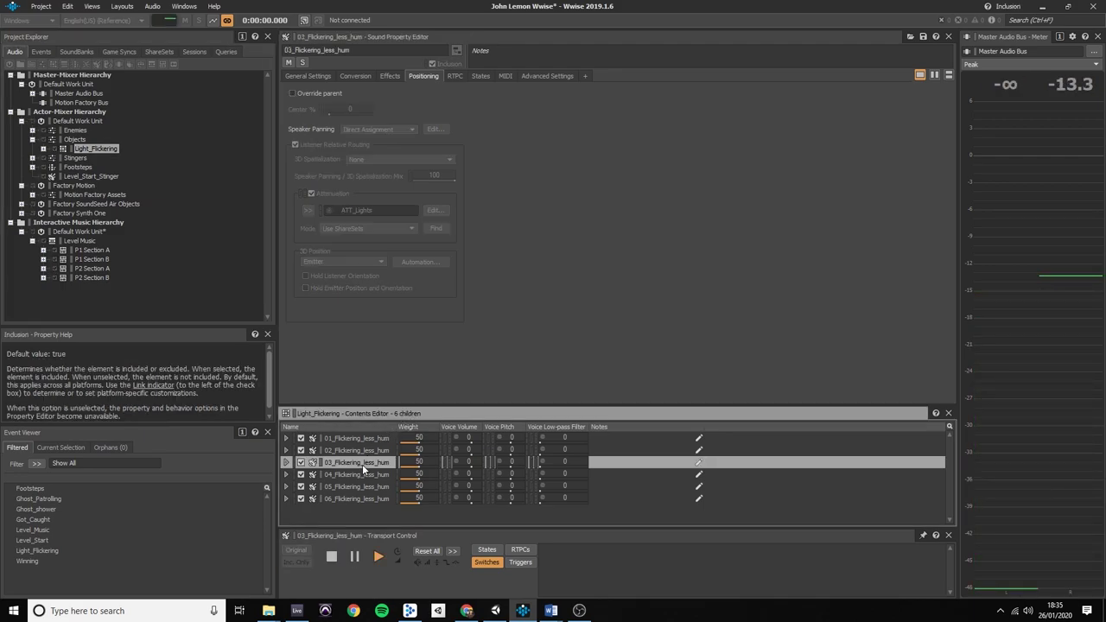
click(360, 475)
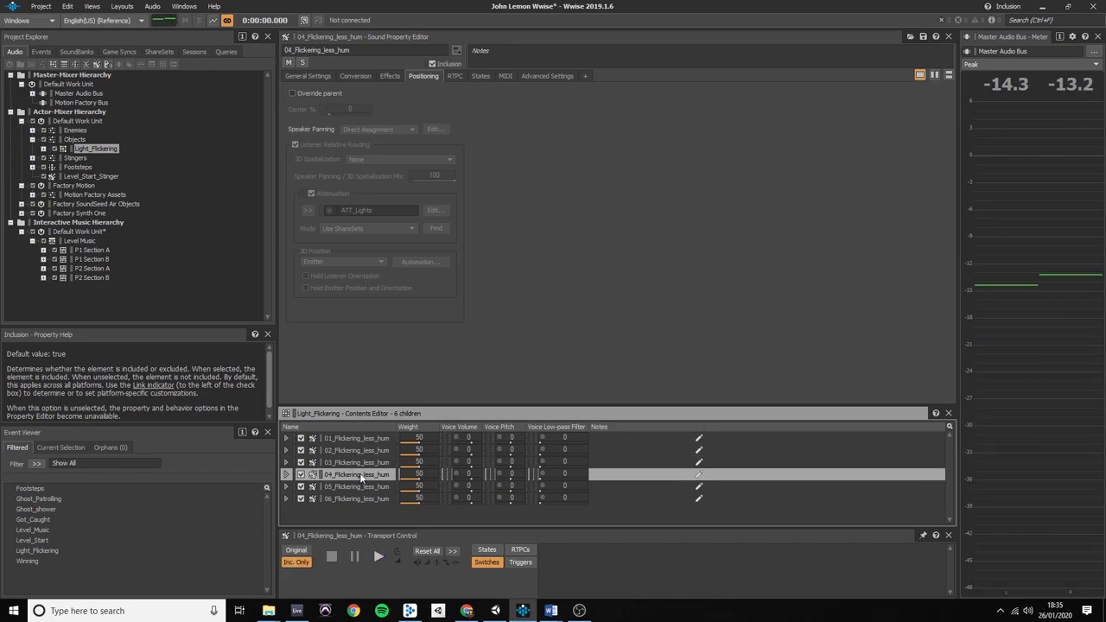
key(space)
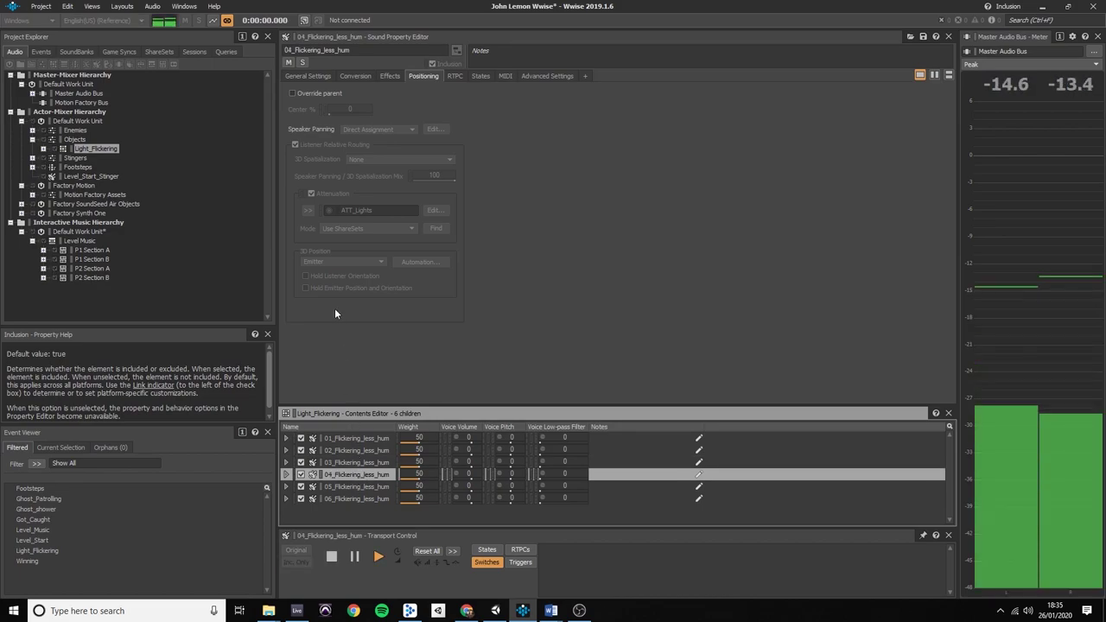
Review the positioning settings of the Objects actor-mixer and Light_Flickering's ATT_Lights attenuation.
click(425, 78)
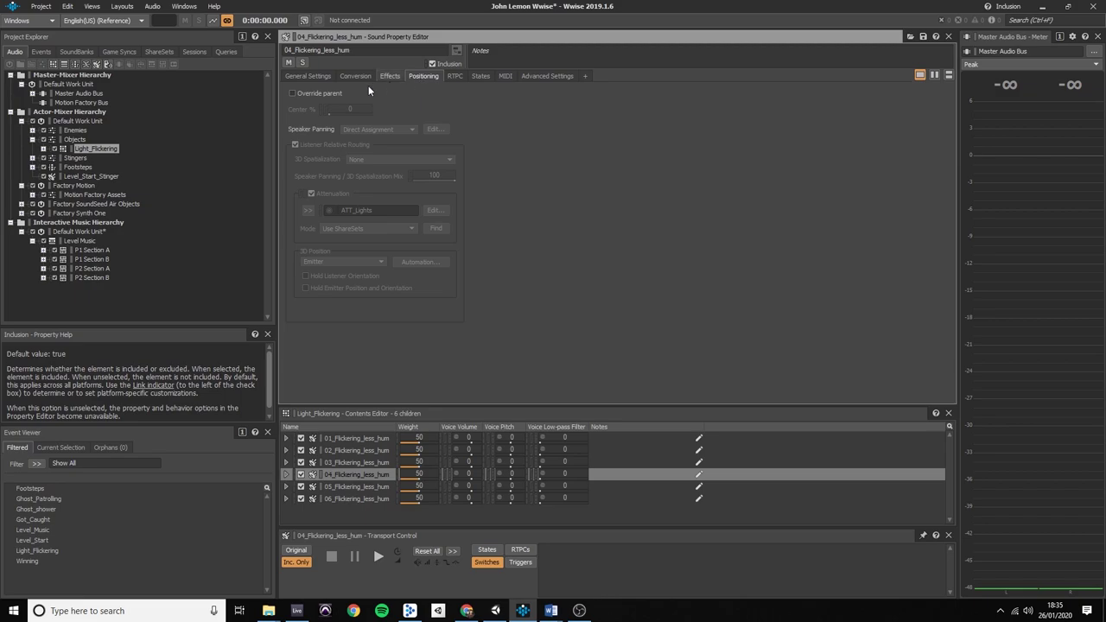
click(116, 142)
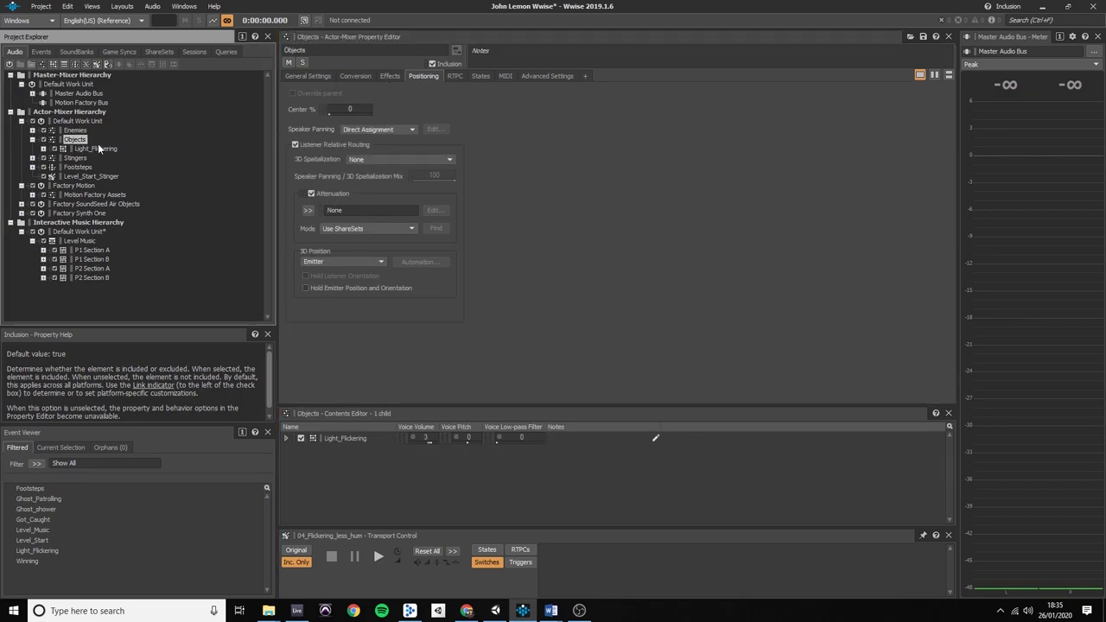
click(95, 150)
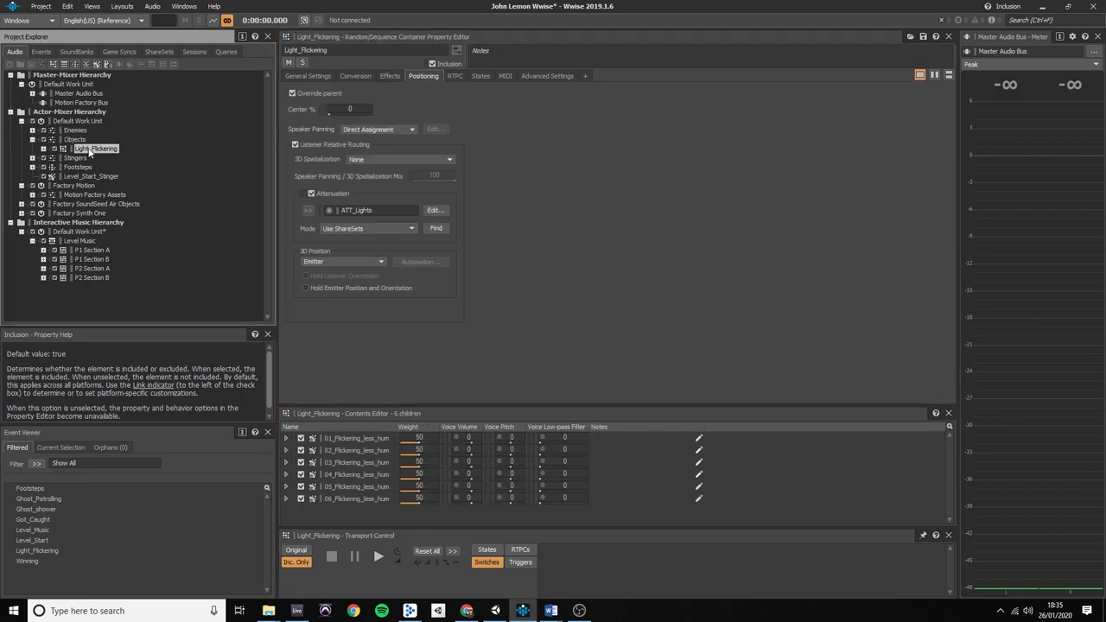
click(436, 210)
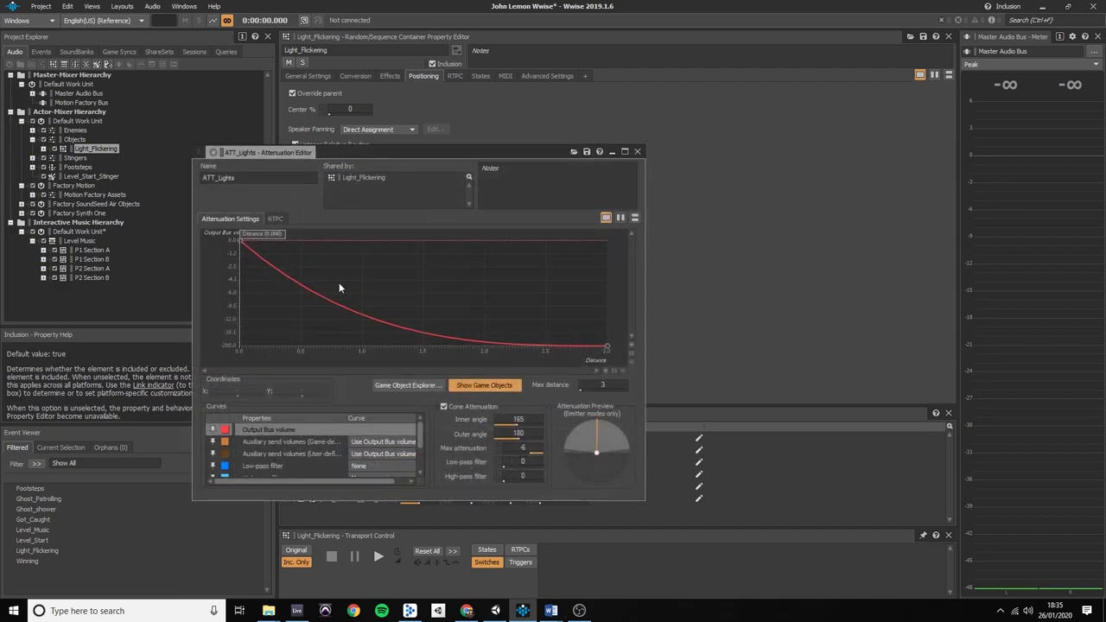
key(space)
drag(249, 232, 445, 231)
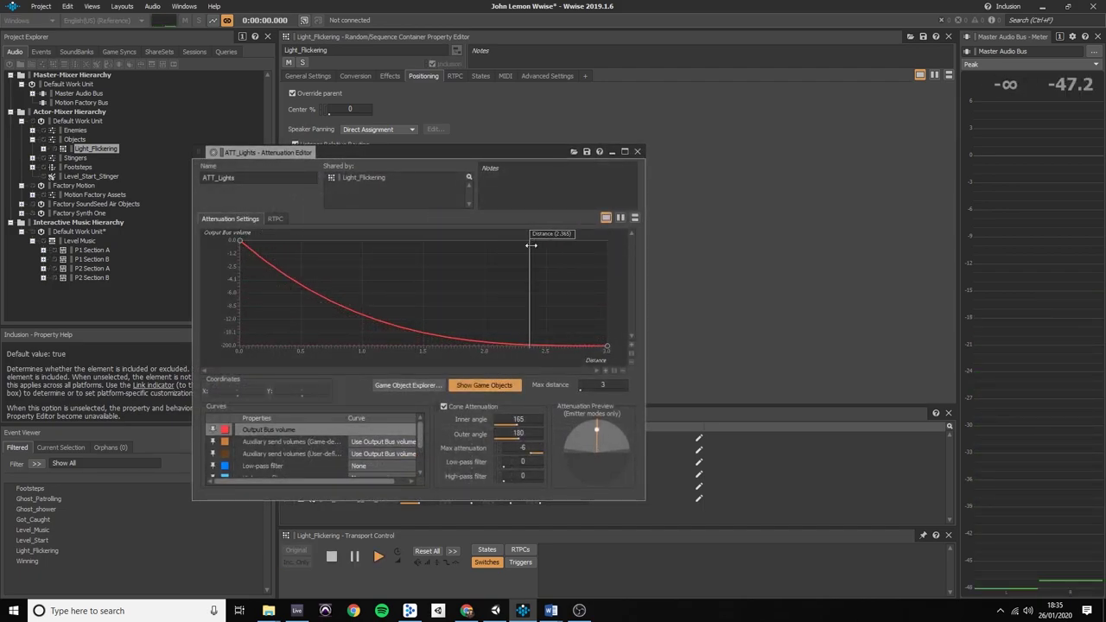
drag(532, 245, 247, 191)
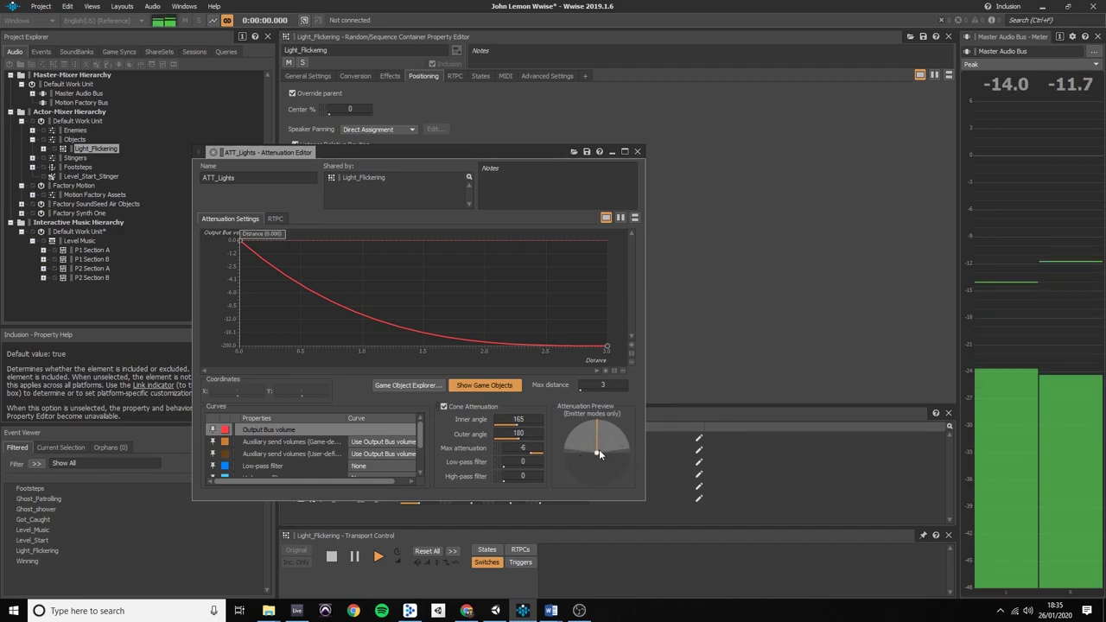
mouse_move(600, 456)
mouse_down()
mouse_move(597, 479)
mouse_move(598, 450)
mouse_move(616, 455)
mouse_up()
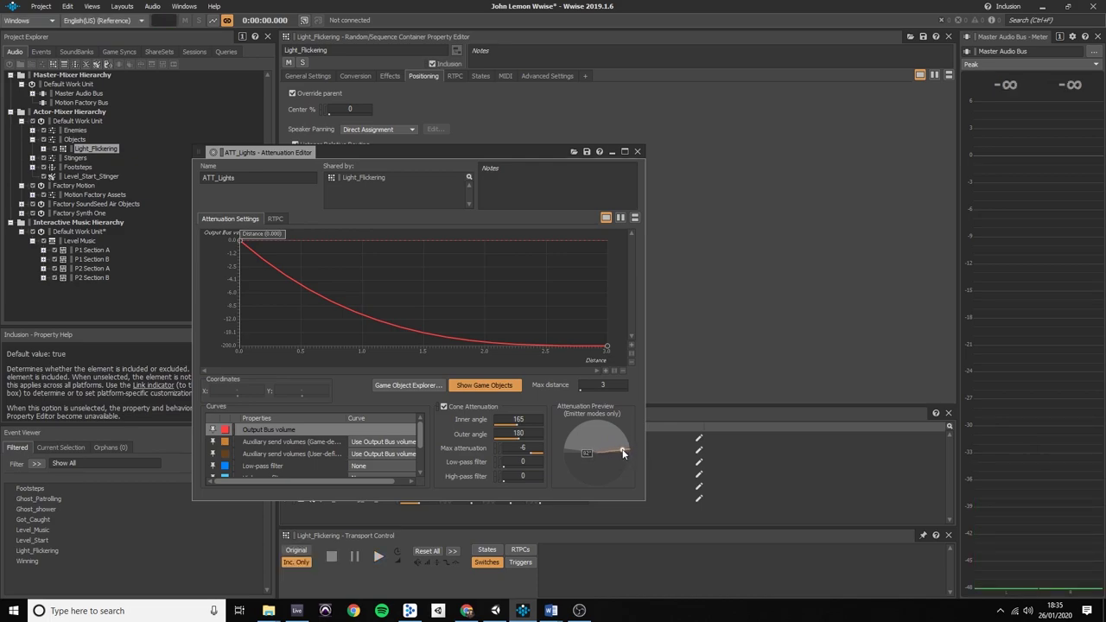
mouse_move(599, 447)
mouse_down()
mouse_move(579, 452)
mouse_move(603, 434)
mouse_move(599, 456)
mouse_move(598, 433)
mouse_up()
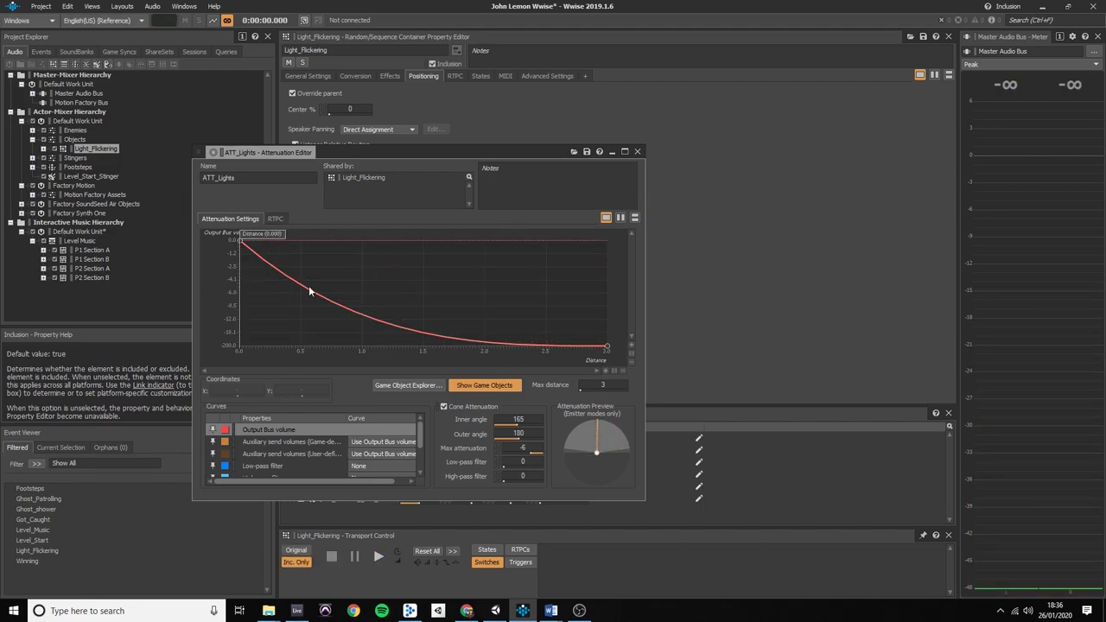
key(space)
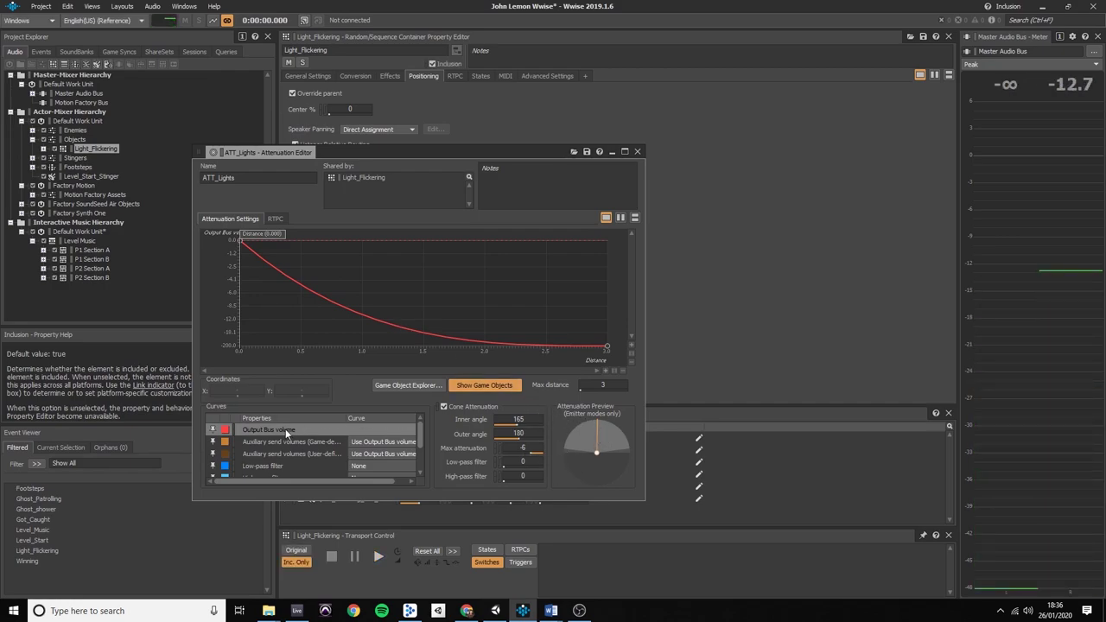
click(638, 152)
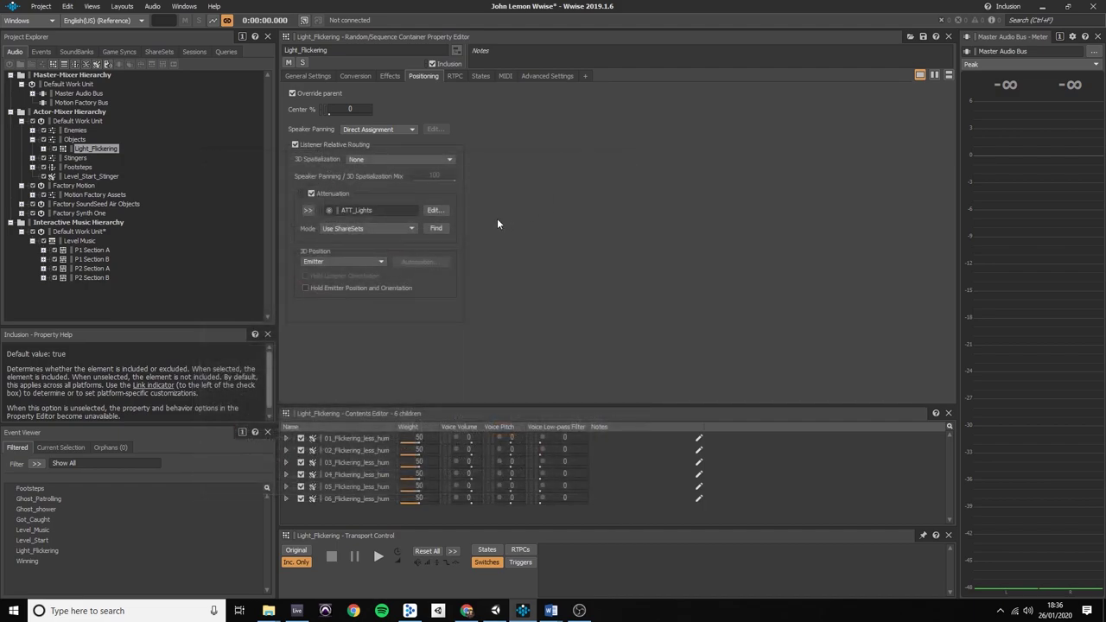